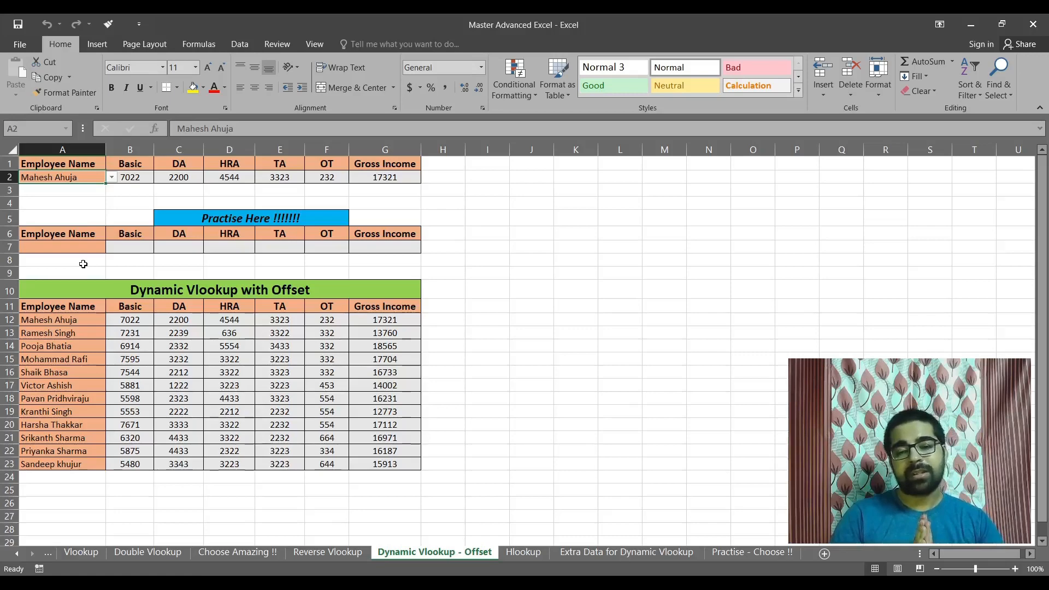
# Highlight the employee table A11:G23 with its headers, and the empty rows just beneath it.
pyautogui.click(59, 307)
pyautogui.moveTo(59, 308); pyautogui.dragTo(382, 463)
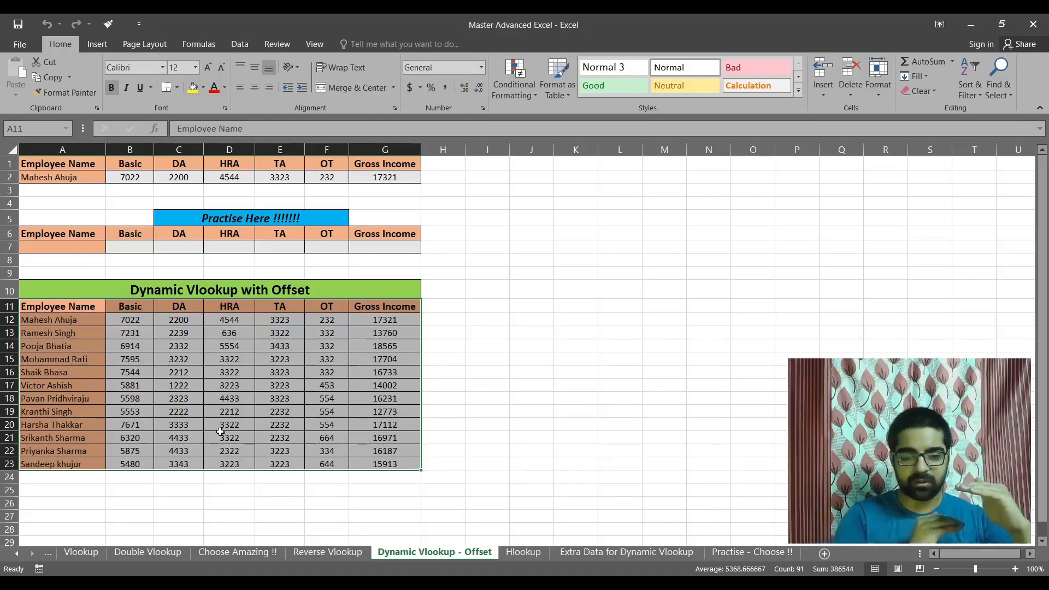
pyautogui.moveTo(60, 491); pyautogui.dragTo(392, 510)
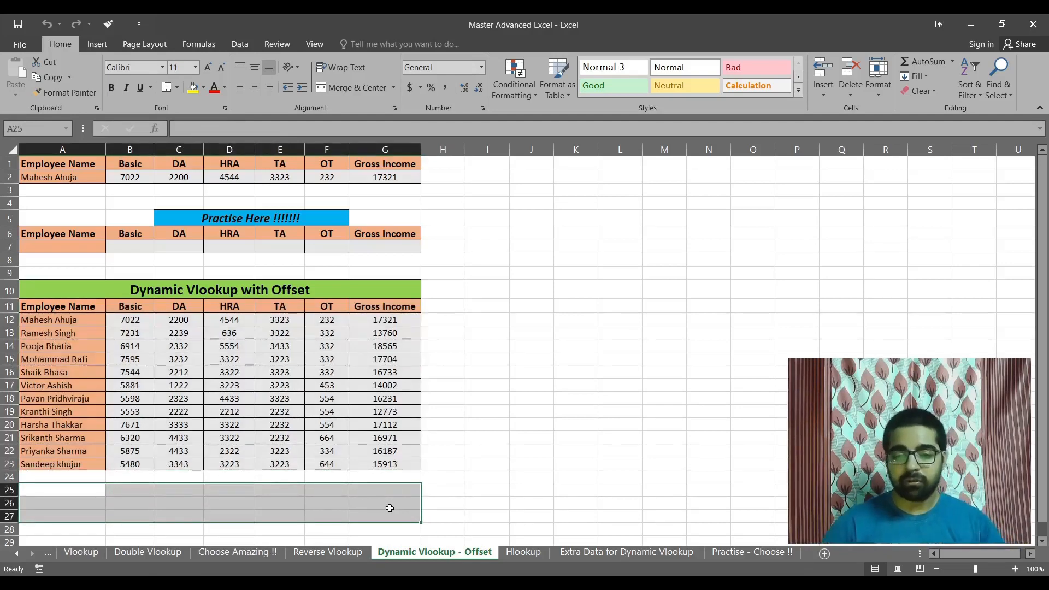
pyautogui.moveTo(84, 489); pyautogui.dragTo(356, 503)
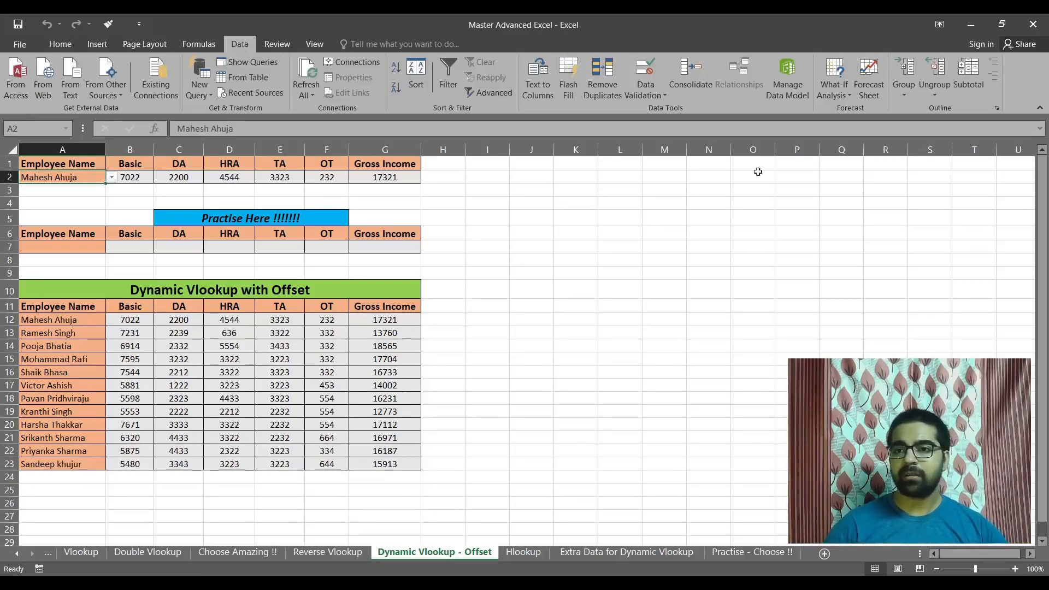
# Review the OFFSET source formula in the data validation list of cell A2.
pyautogui.click(649, 91)
pyautogui.click(655, 104)
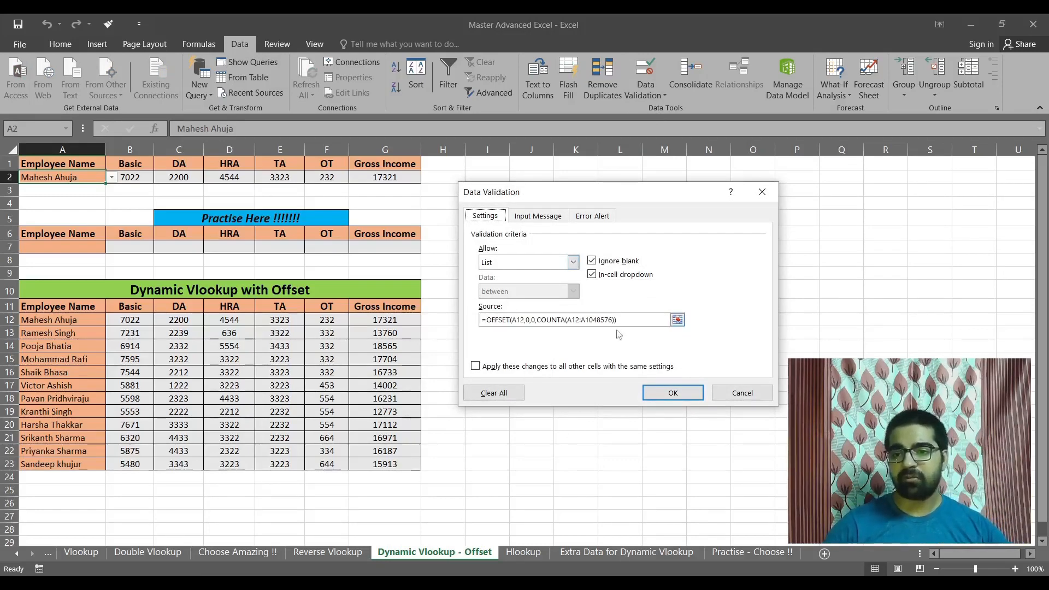
pyautogui.click(633, 320)
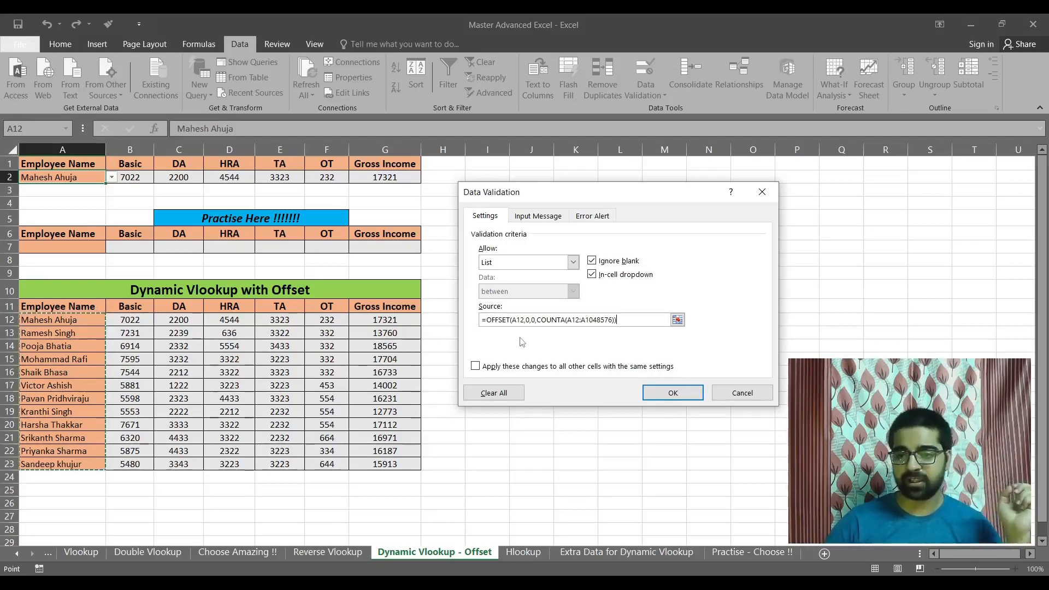
pyautogui.press('Return')
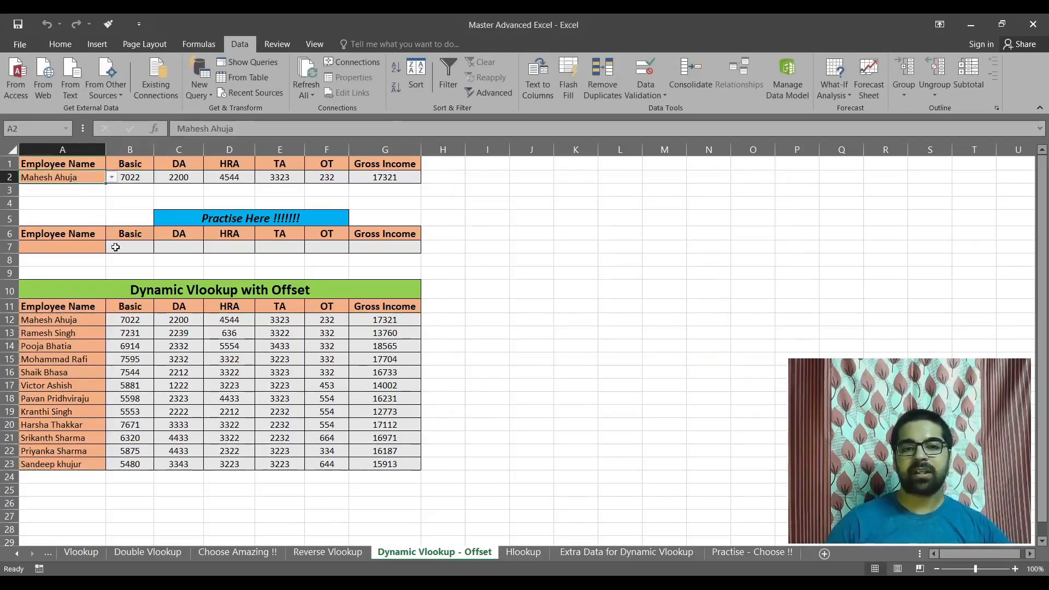
# Copy the source formula from A2's data validation and paste it into cell J4.
pyautogui.click(657, 94)
pyautogui.click(667, 107)
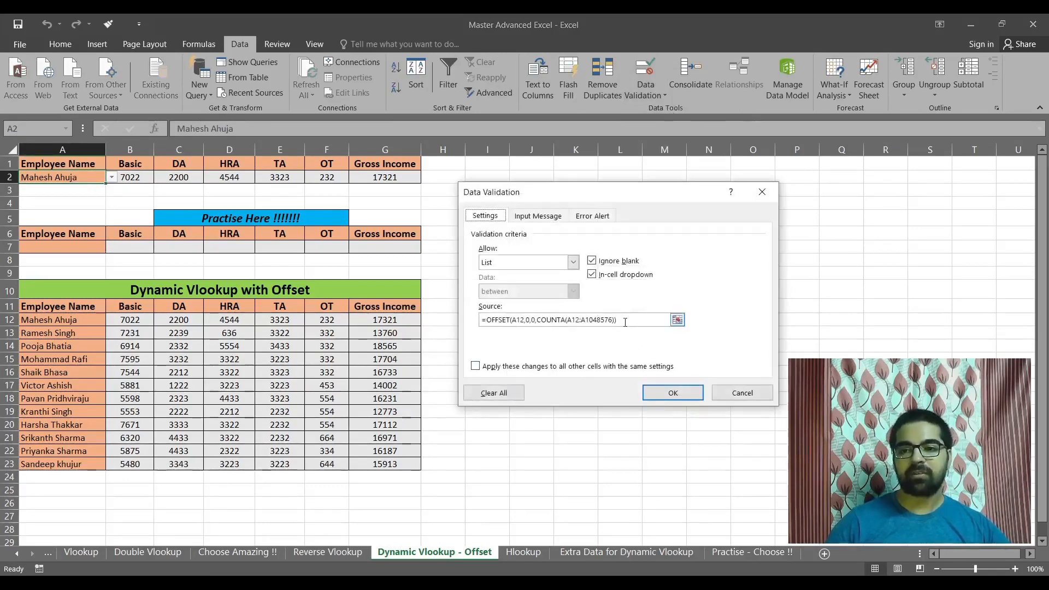
pyautogui.moveTo(621, 321); pyautogui.dragTo(481, 323)
pyautogui.hotkey('ctrl', 'c')
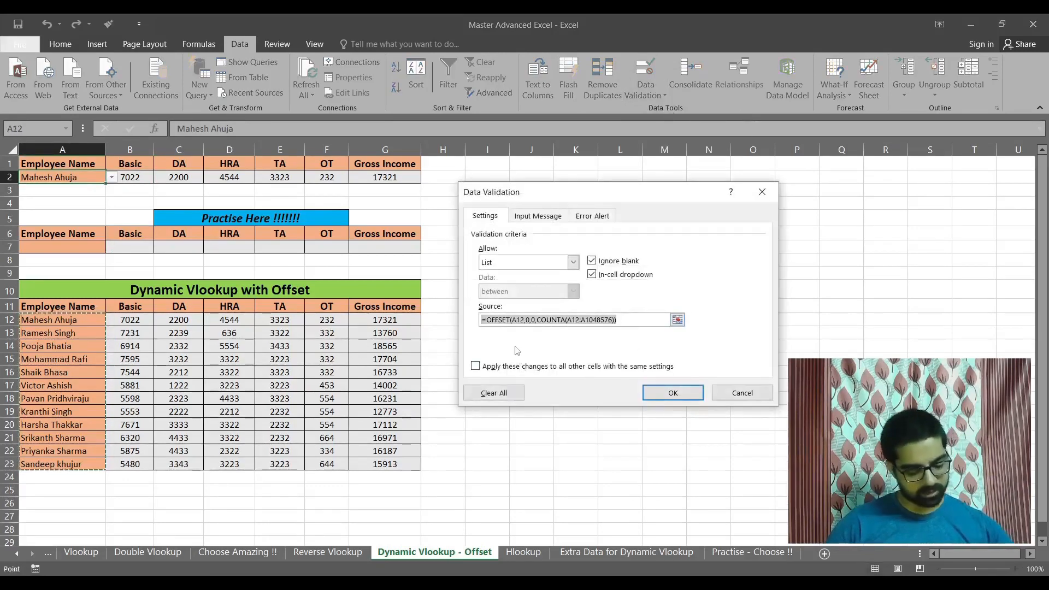
pyautogui.click(741, 393)
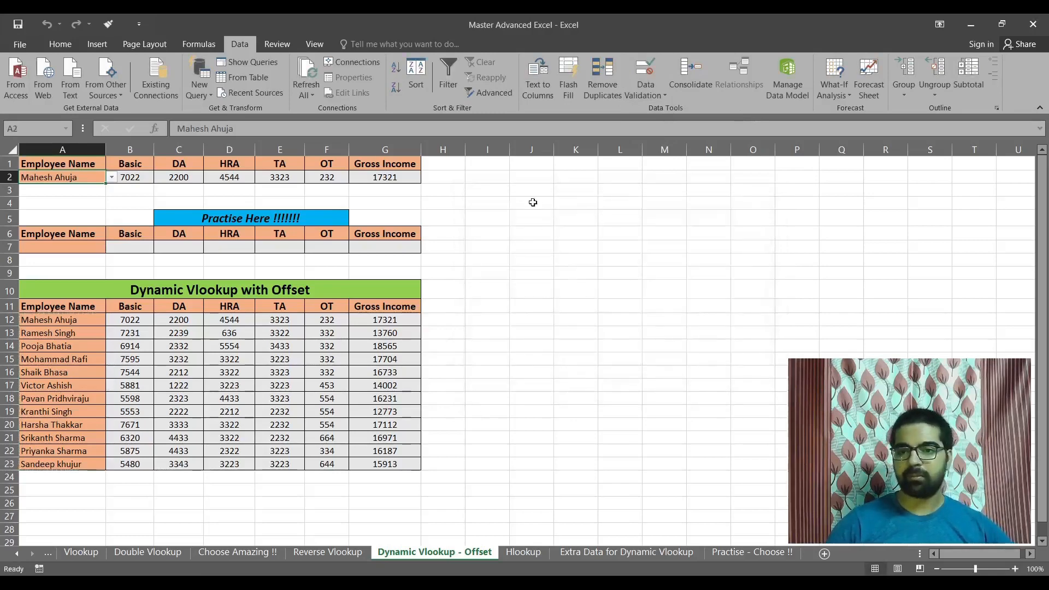
pyautogui.click(533, 203)
pyautogui.hotkey('ctrl', 'v')
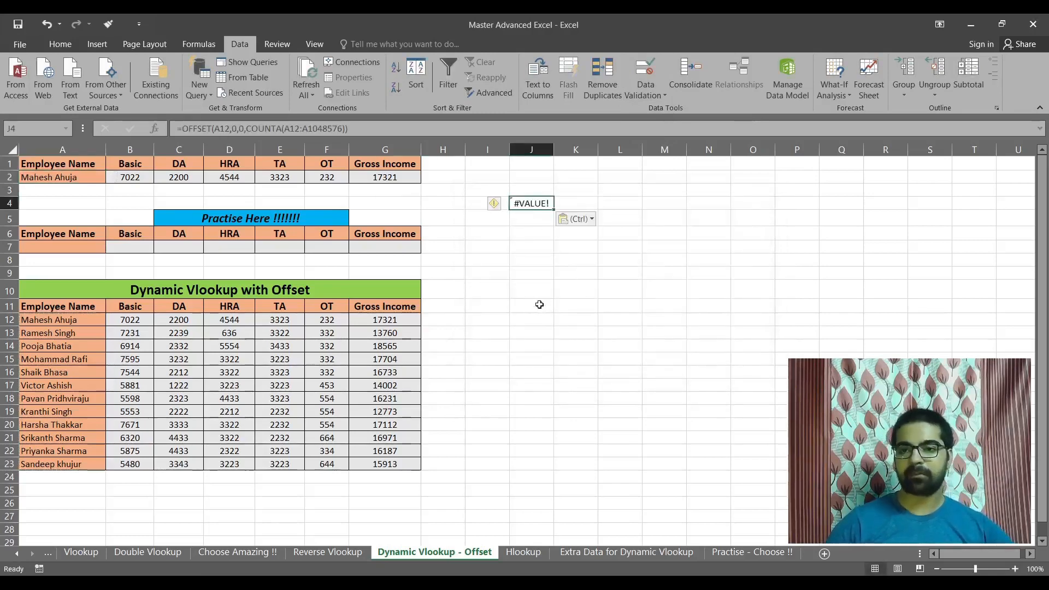
# Examine the OFFSET formula in J4, including its referenced ranges and its height argument.
pyautogui.press('F2')
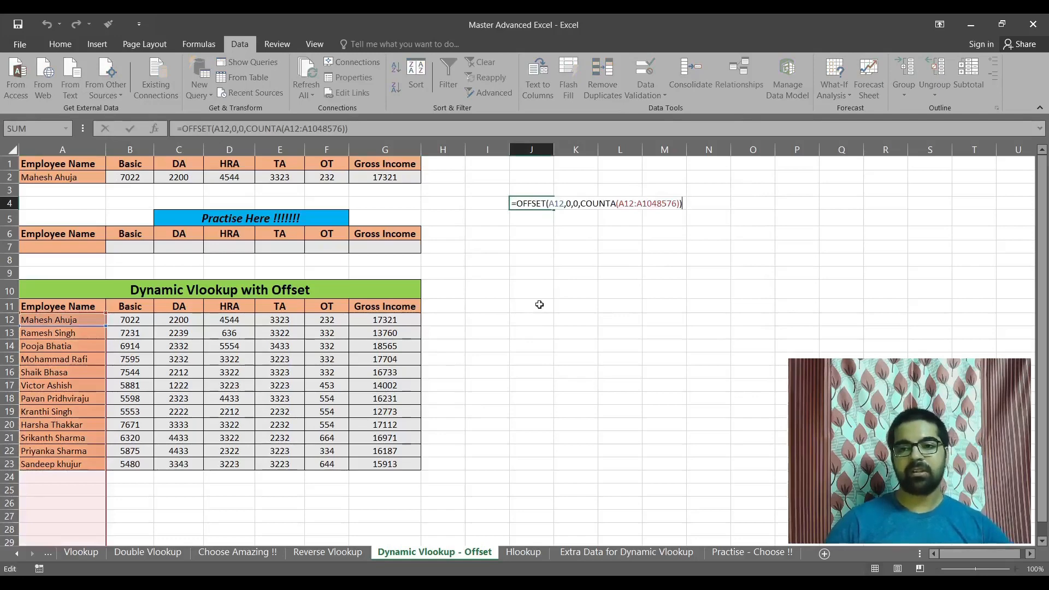
pyautogui.press('Return')
pyautogui.press('Up')
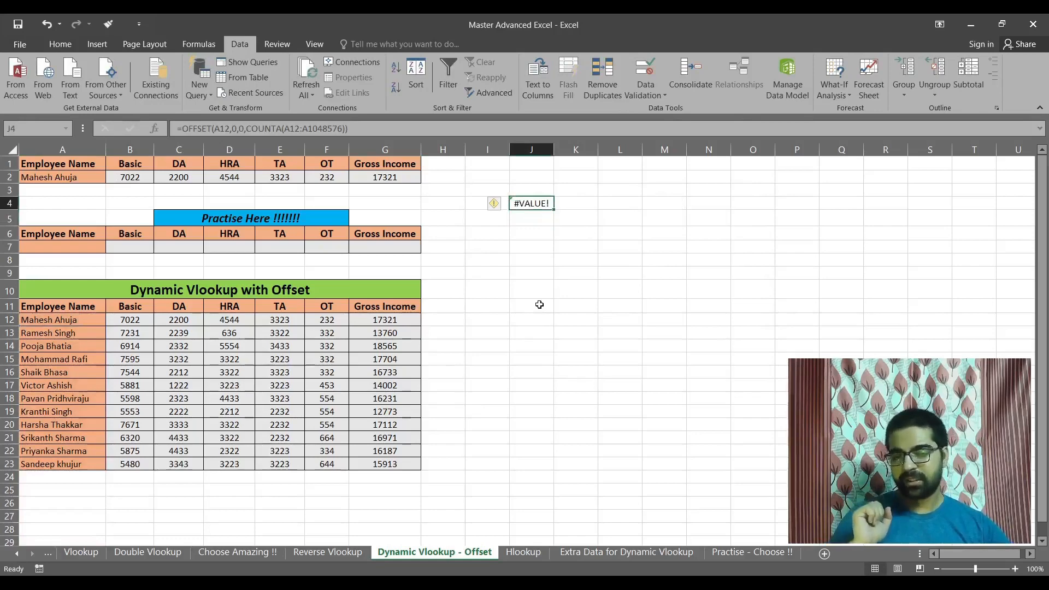
pyautogui.press('F2')
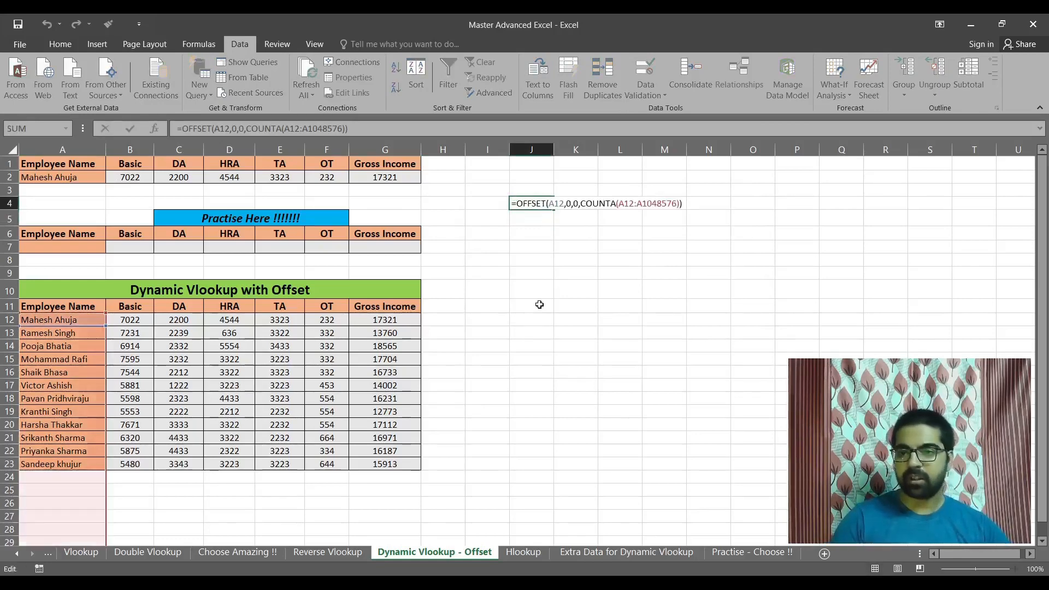
pyautogui.press('Left')
pyautogui.press('Left')
pyautogui.press('Left')
pyautogui.press('Left')
pyautogui.press('Left')
pyautogui.press('Left')
pyautogui.press('Left')
pyautogui.press('Left')
pyautogui.press('Left')
pyautogui.press('Left')
pyautogui.press('Left')
pyautogui.press('Left')
pyautogui.press('Left')
pyautogui.press('Left')
pyautogui.press('Left')
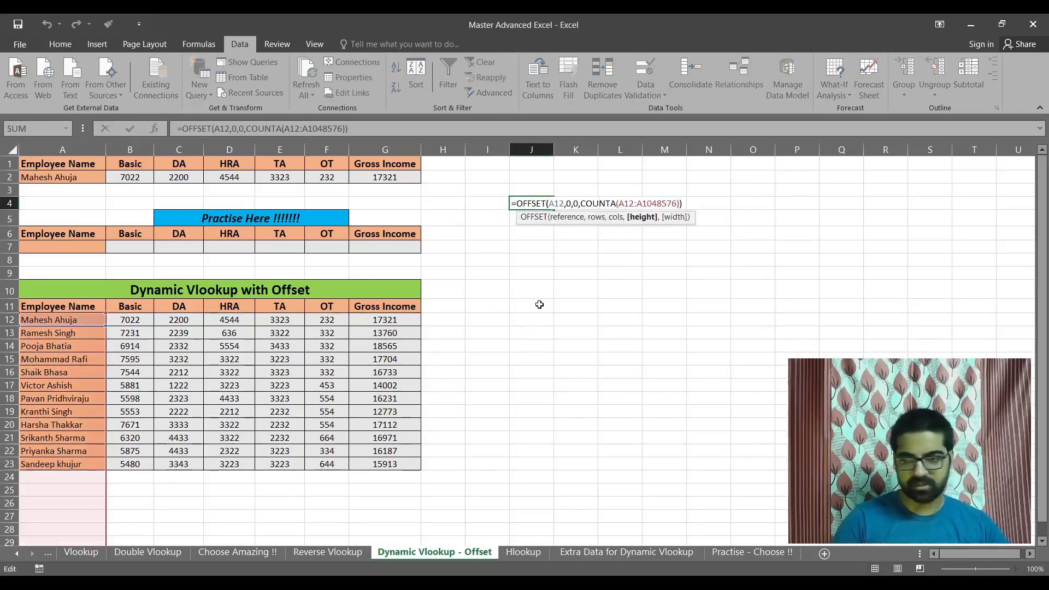
pyautogui.hotkey('ctrl', 'Return')
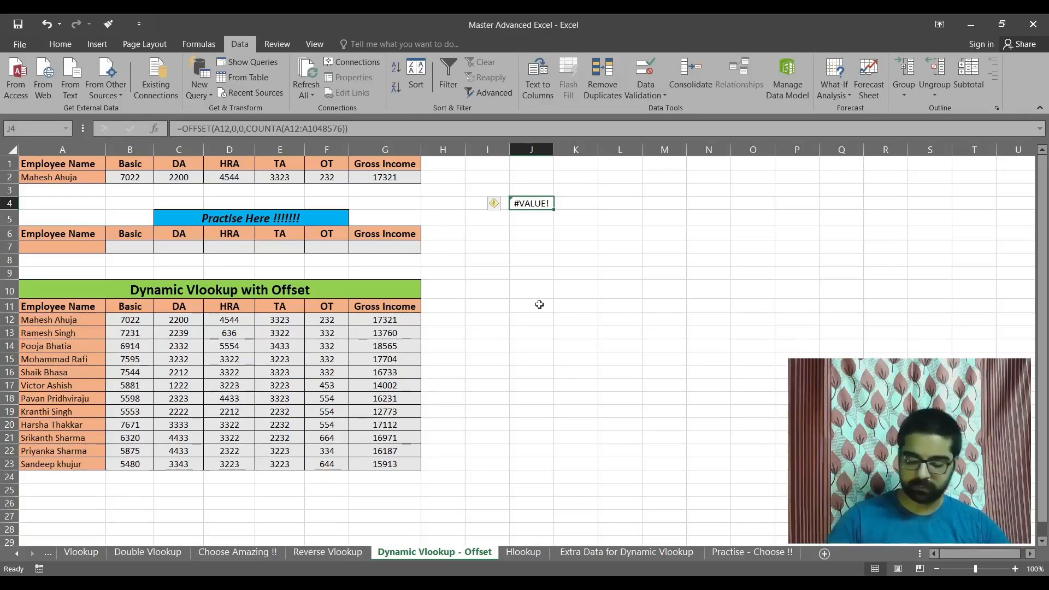
pyautogui.click(534, 218)
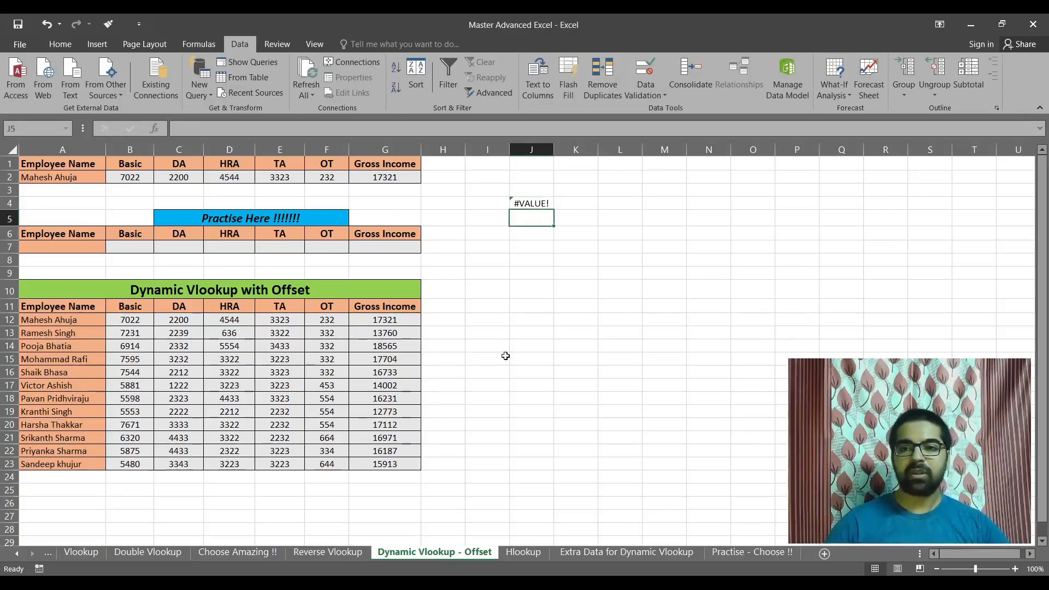
pyautogui.click(534, 205)
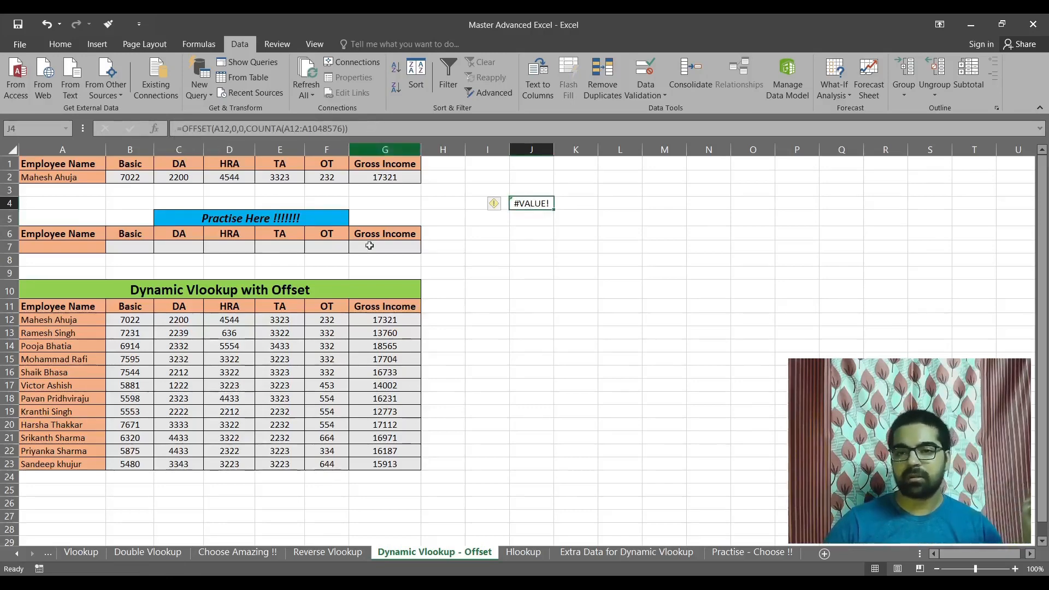
# Show J4's formula as text in cell J5 with =FORMULATEXT(J4).
pyautogui.click(527, 223)
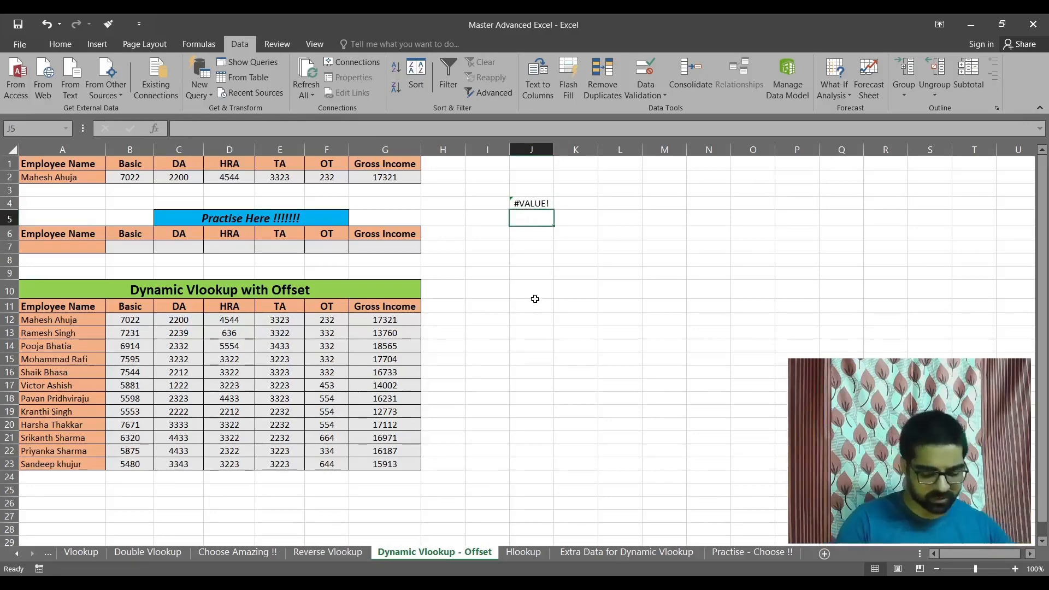
pyautogui.write('=')
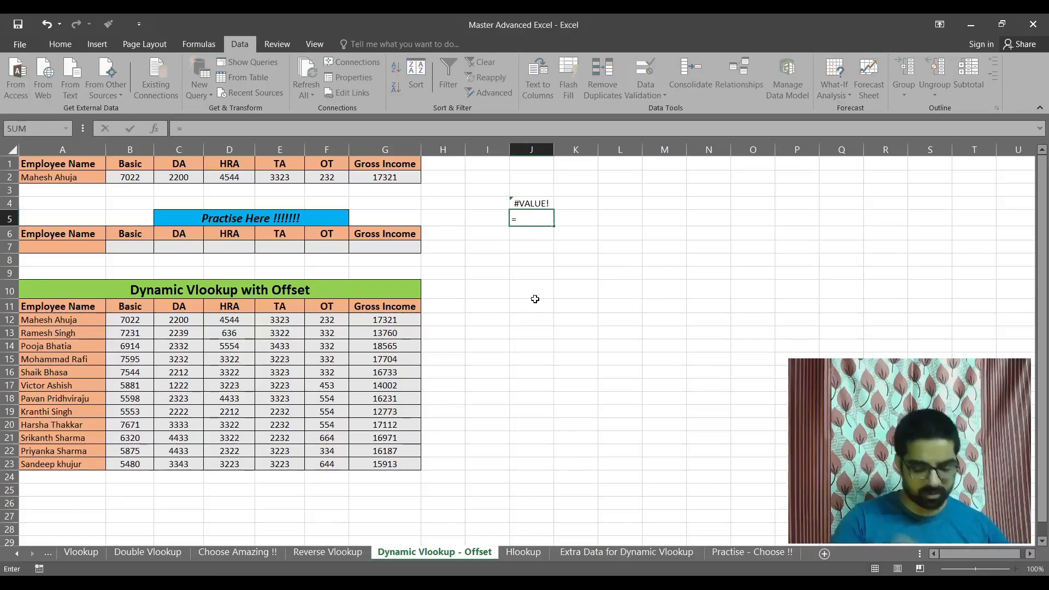
pyautogui.write('form')
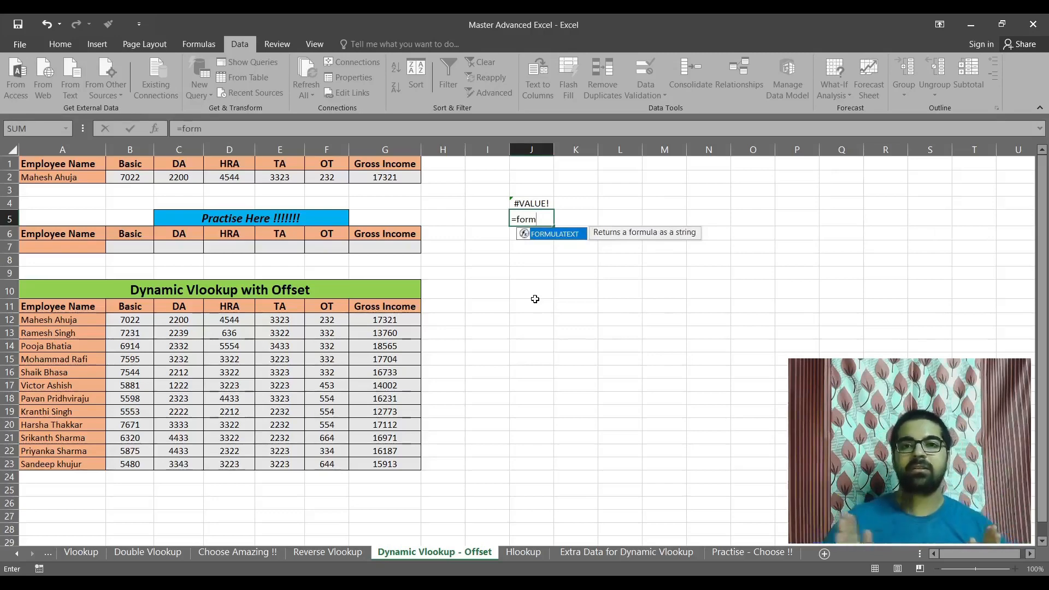
pyautogui.press('Tab')
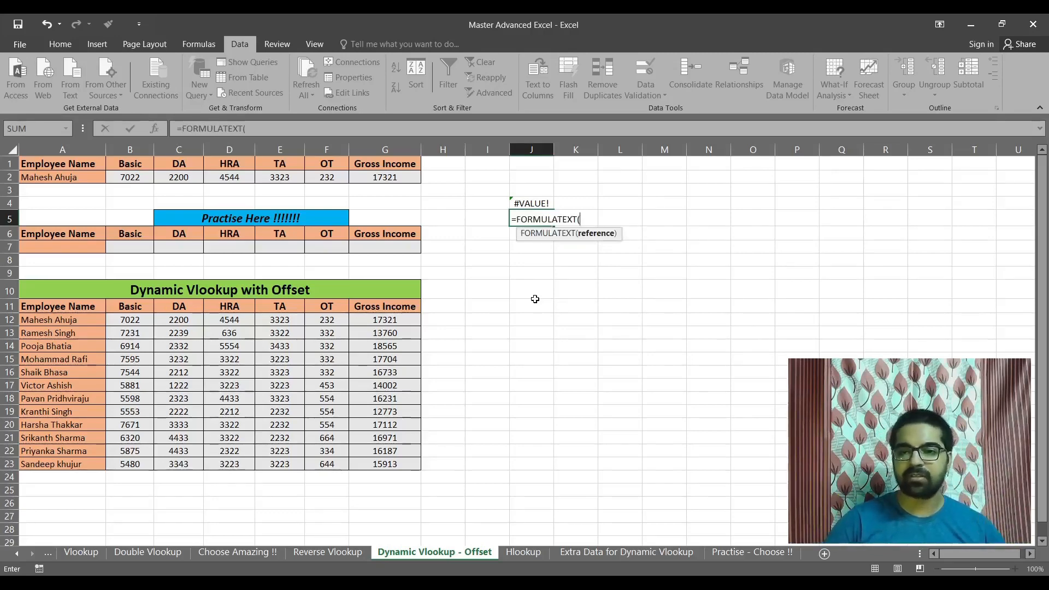
pyautogui.press('Up')
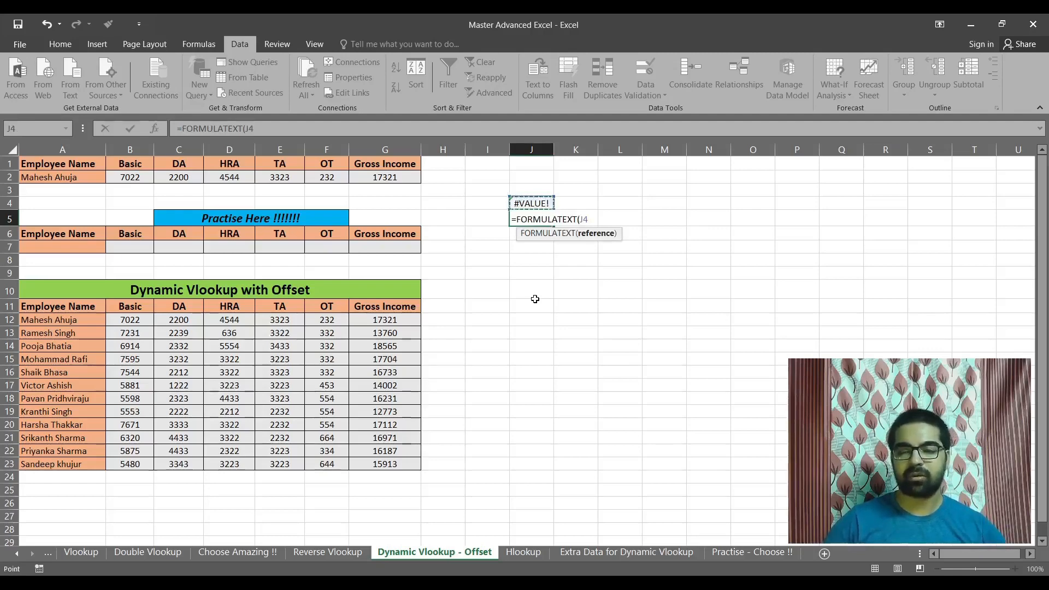
pyautogui.press('Return')
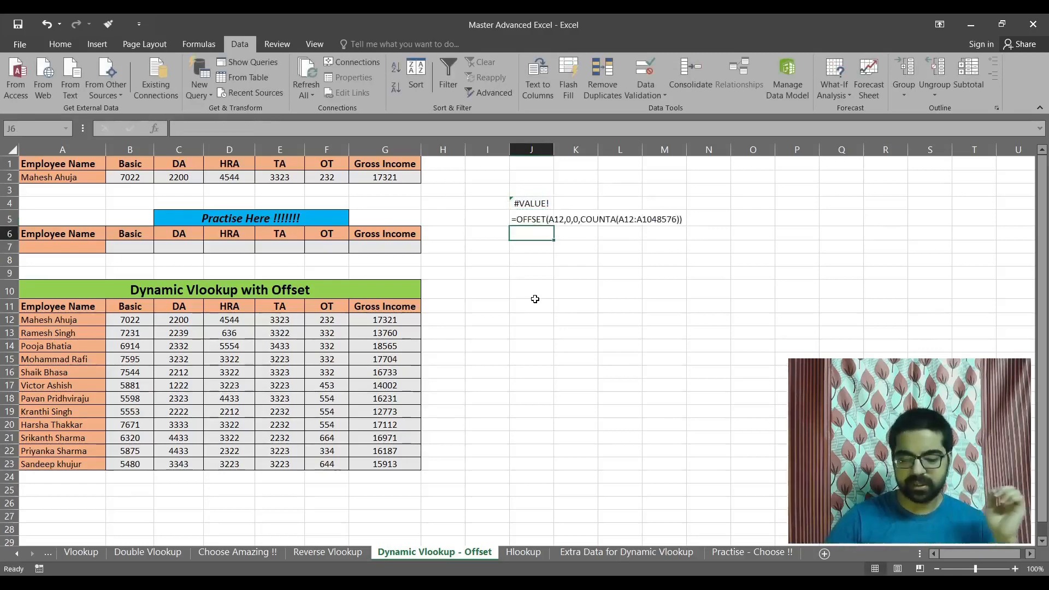
# Compare the original formula in J4 with its text version in J5.
pyautogui.press('Up')
pyautogui.press('Up')
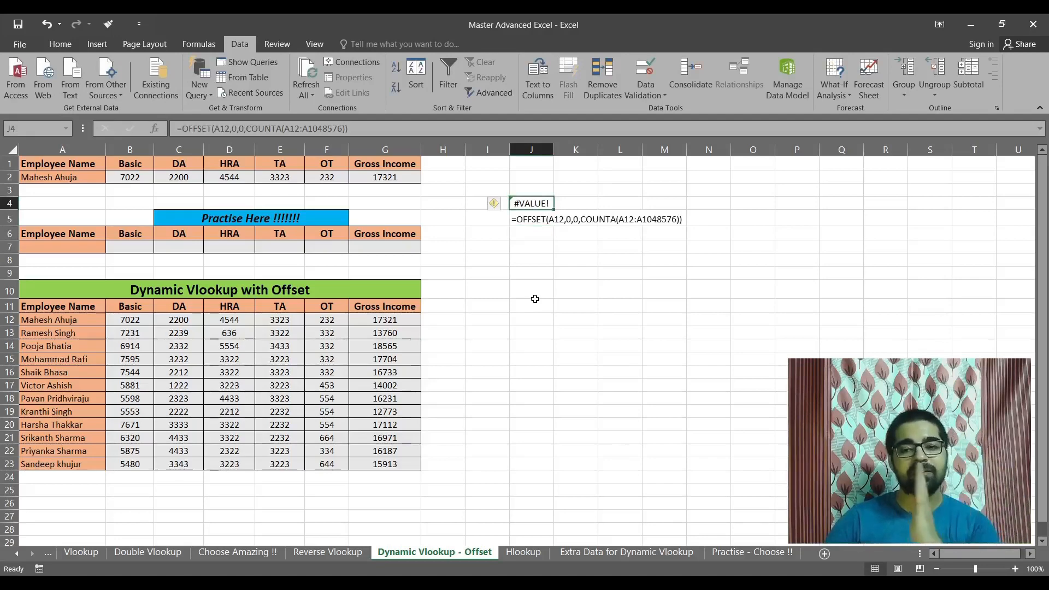
pyautogui.press('Down')
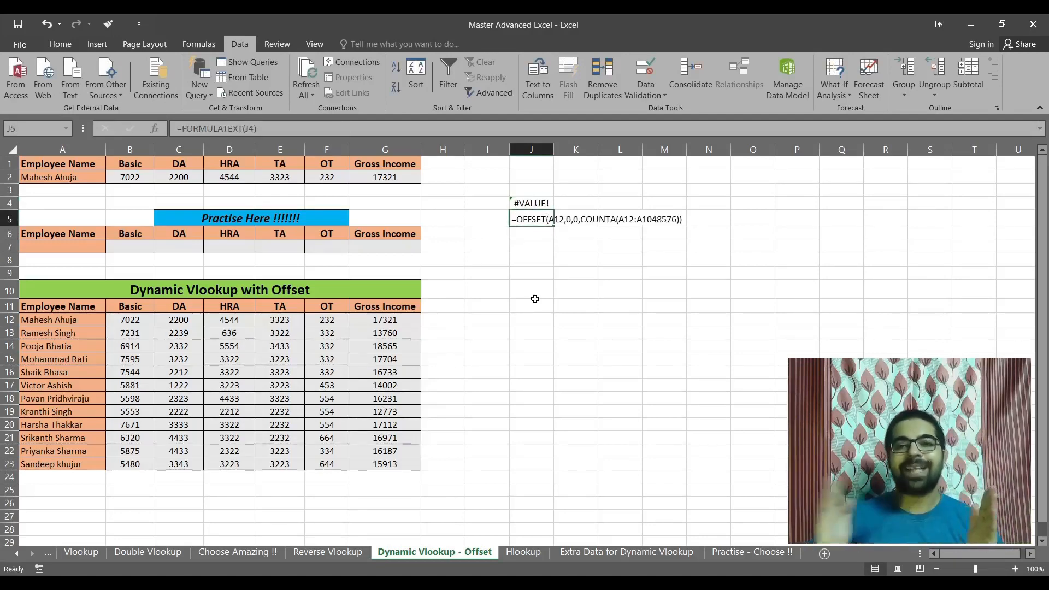
pyautogui.press('Down')
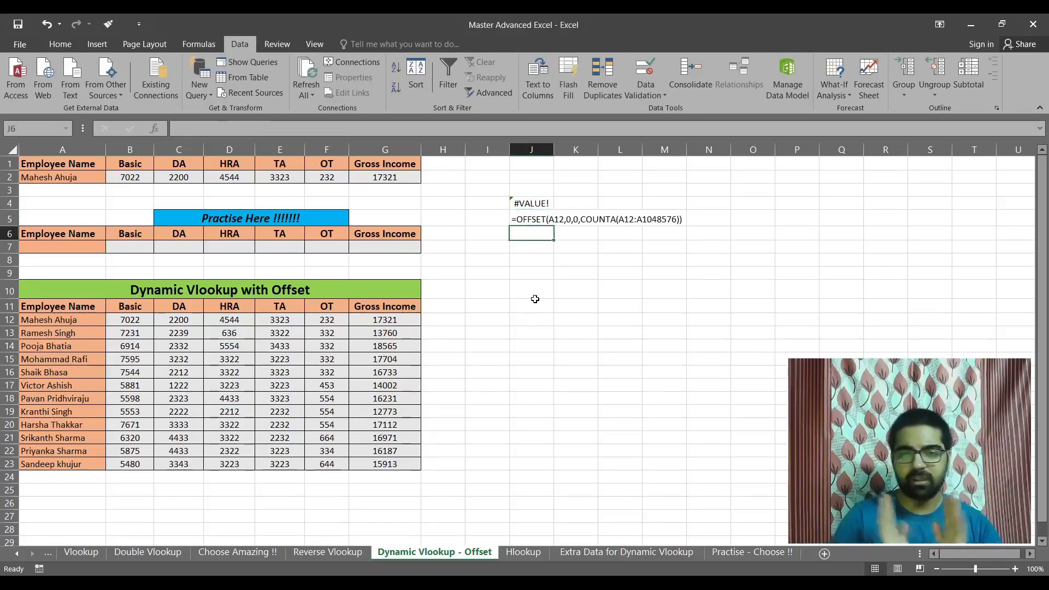
pyautogui.press('Down')
pyautogui.press('Down')
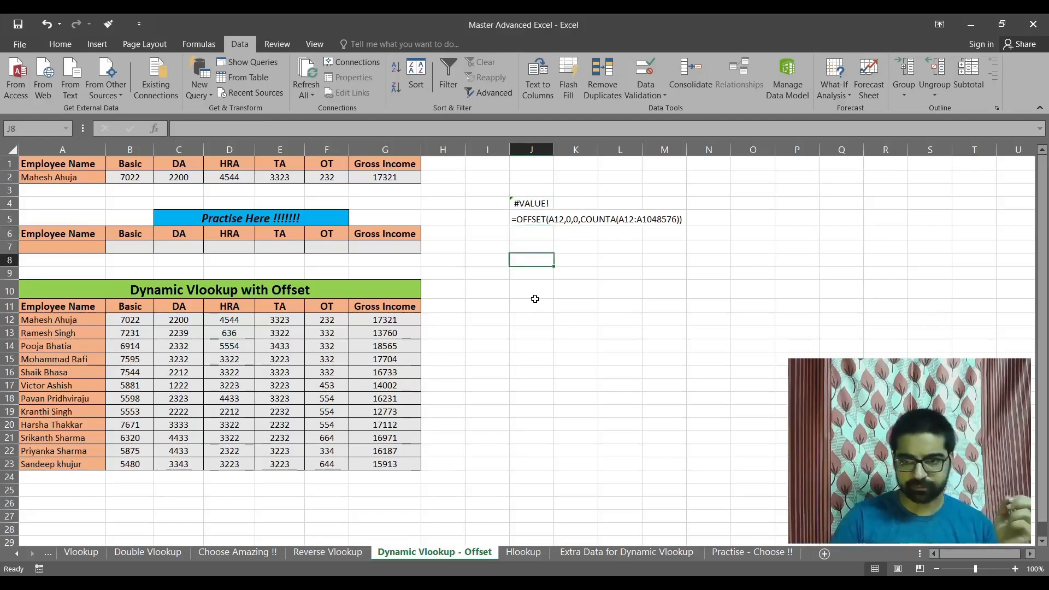
pyautogui.press('Up')
pyautogui.press('Up')
pyautogui.press('Up')
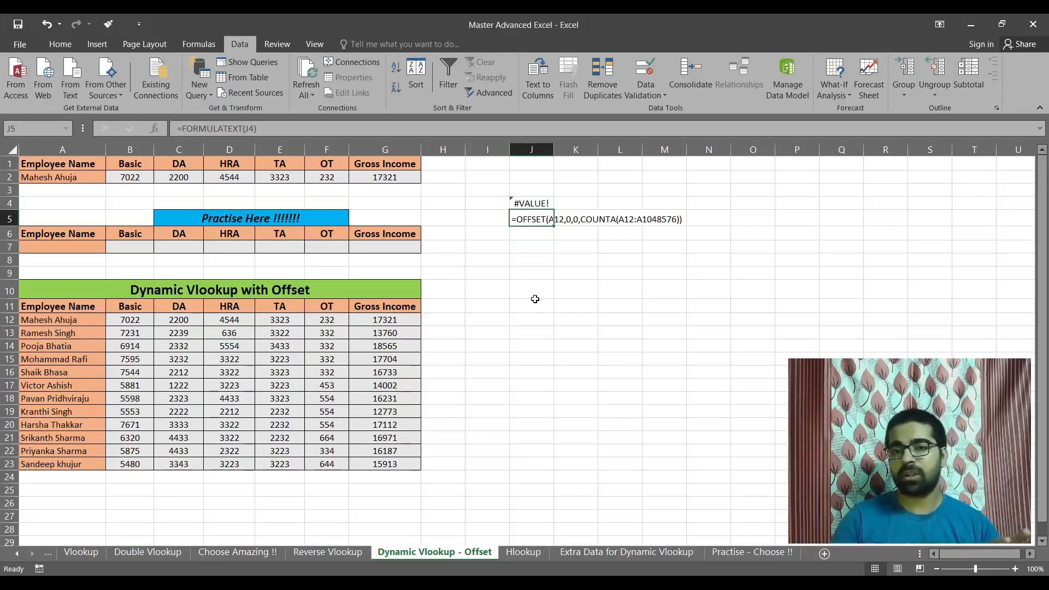
# Enter the test formula =OFFSET(A11,4,6) in cell J8, using the Employee Name header as the reference.
pyautogui.press('Down')
pyautogui.press('Down')
pyautogui.press('Down')
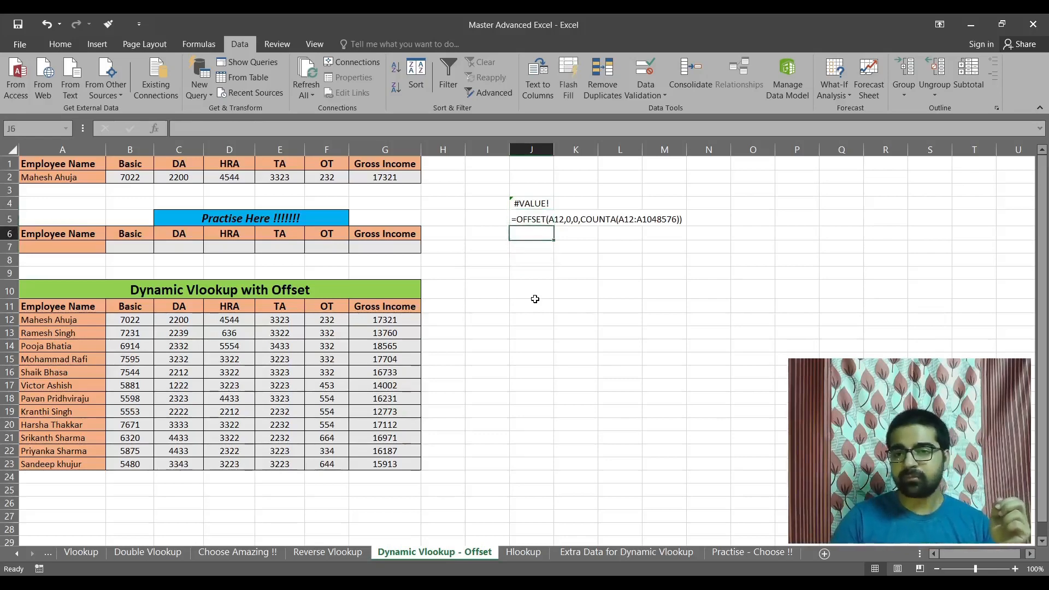
pyautogui.write('=offe')
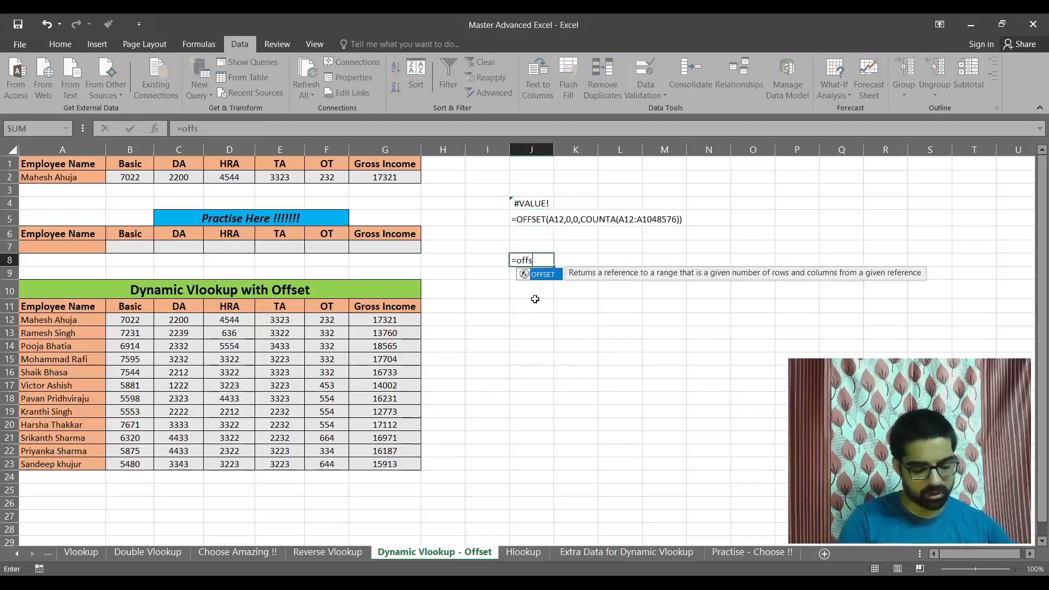
pyautogui.press('Tab')
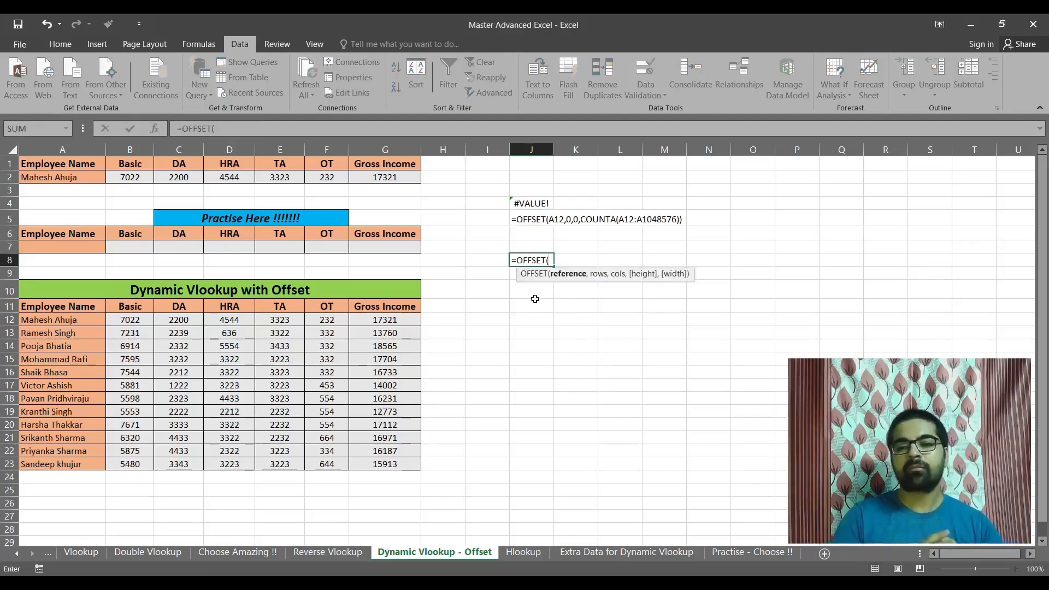
pyautogui.press('BackSpace')
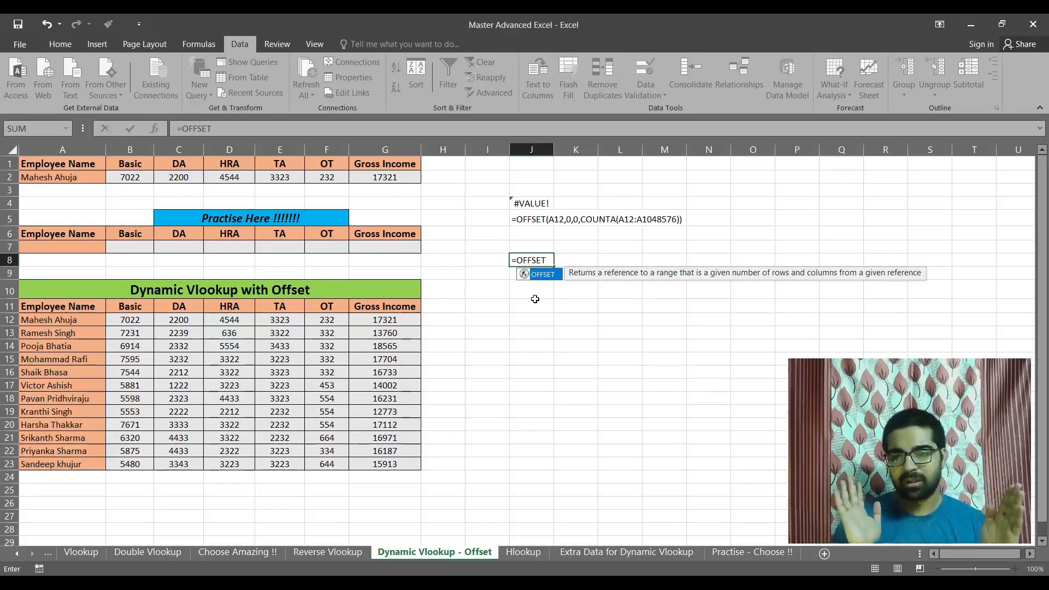
pyautogui.write('(')
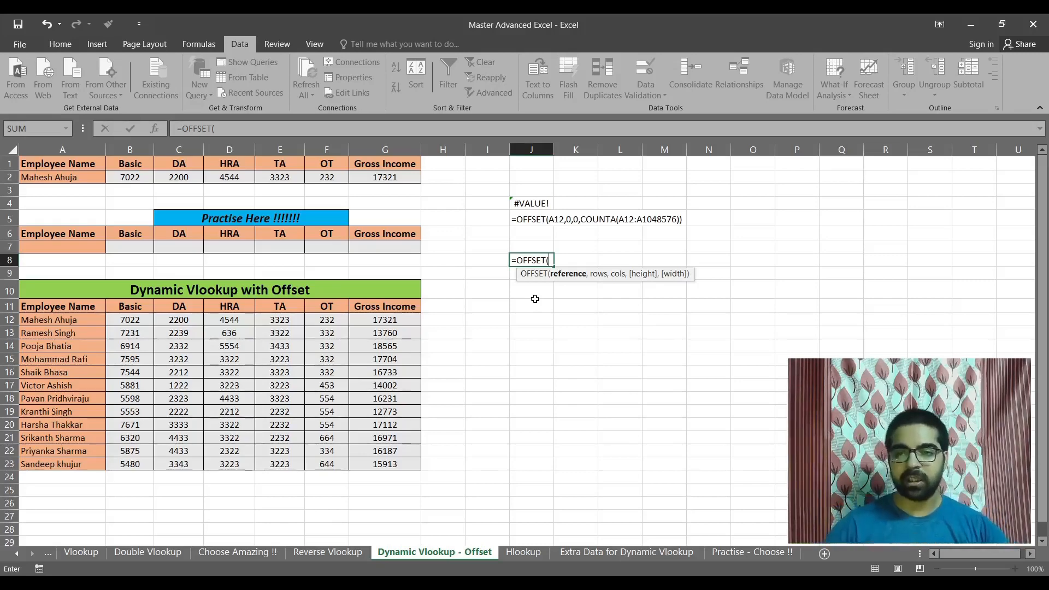
pyautogui.click(51, 308)
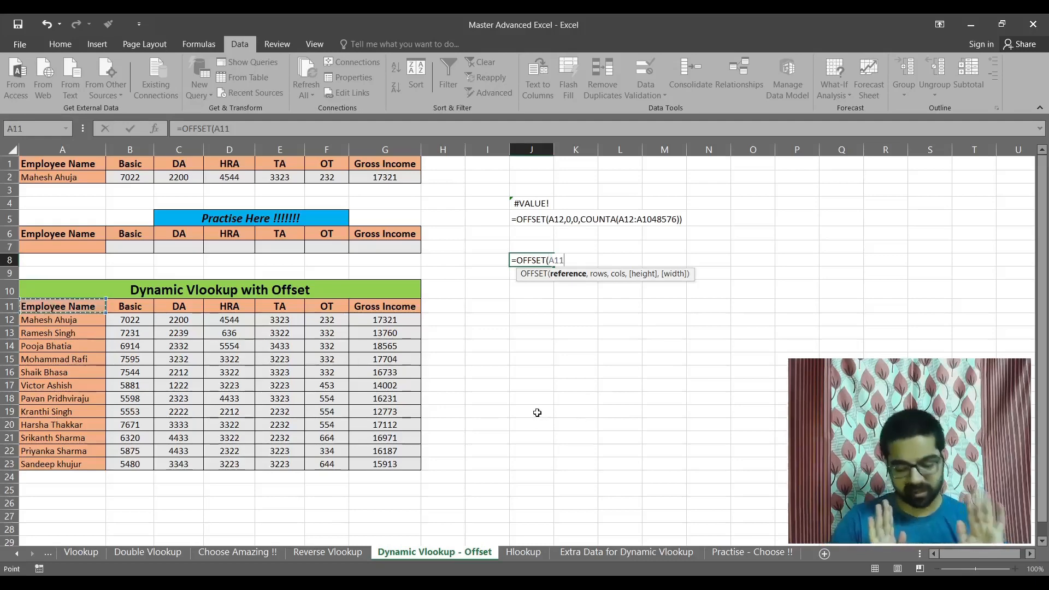
pyautogui.write(',')
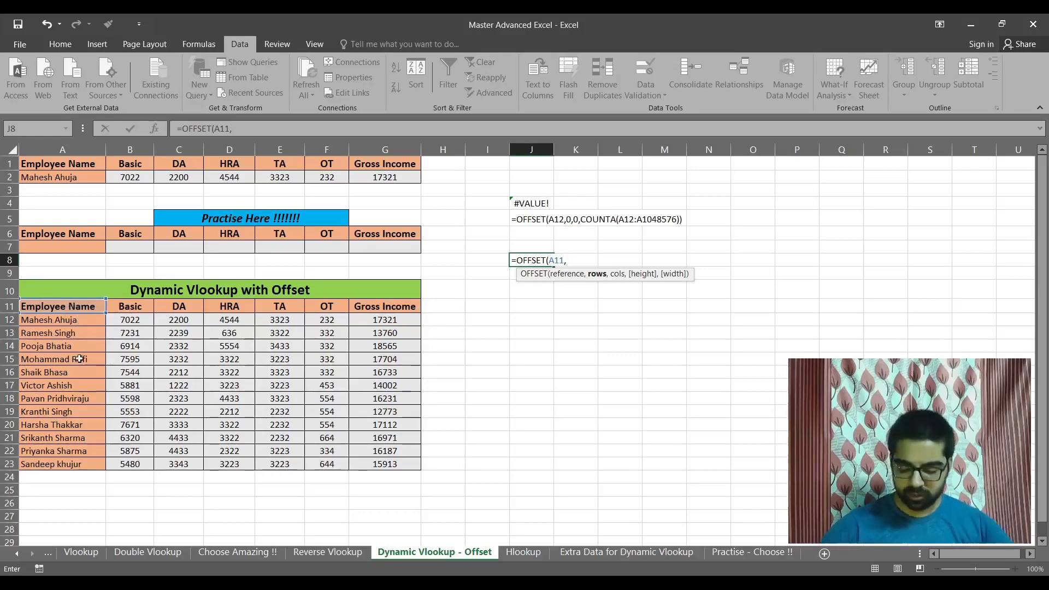
pyautogui.write('4,')
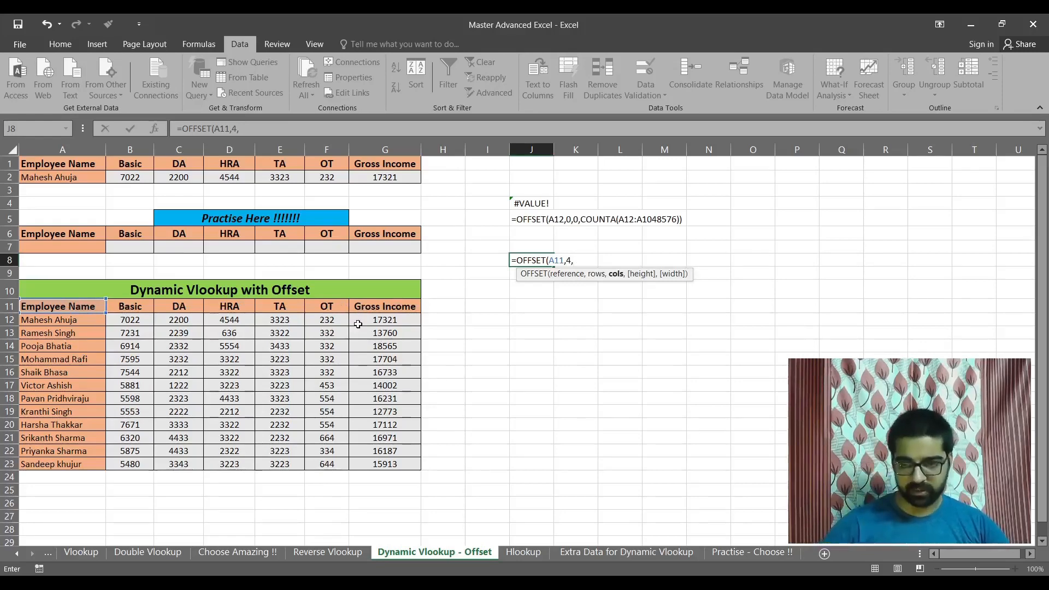
pyautogui.write('6')
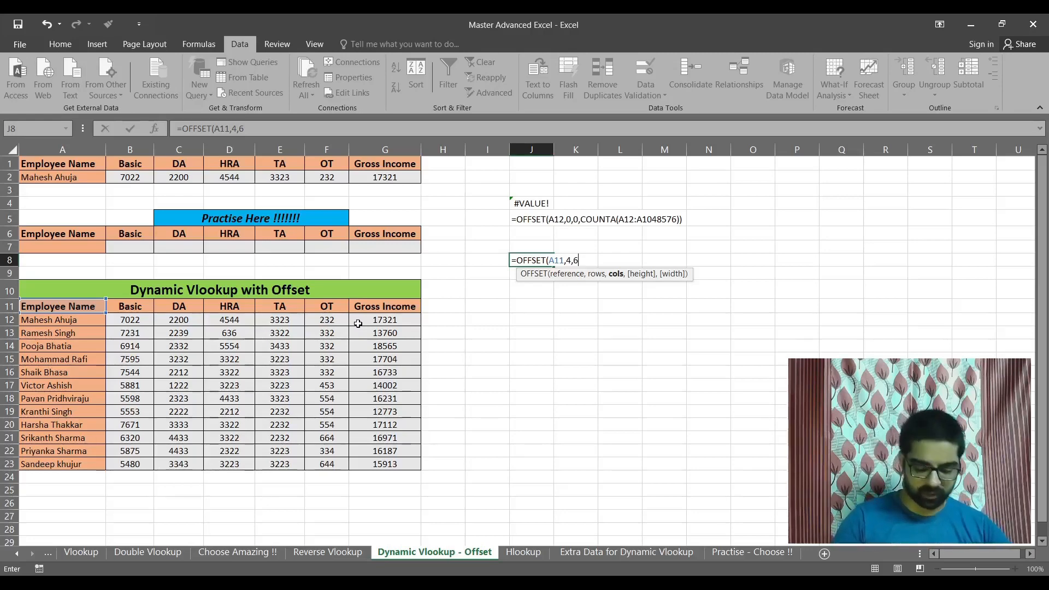
pyautogui.write(')')
pyautogui.hotkey('ctrl', 'Return')
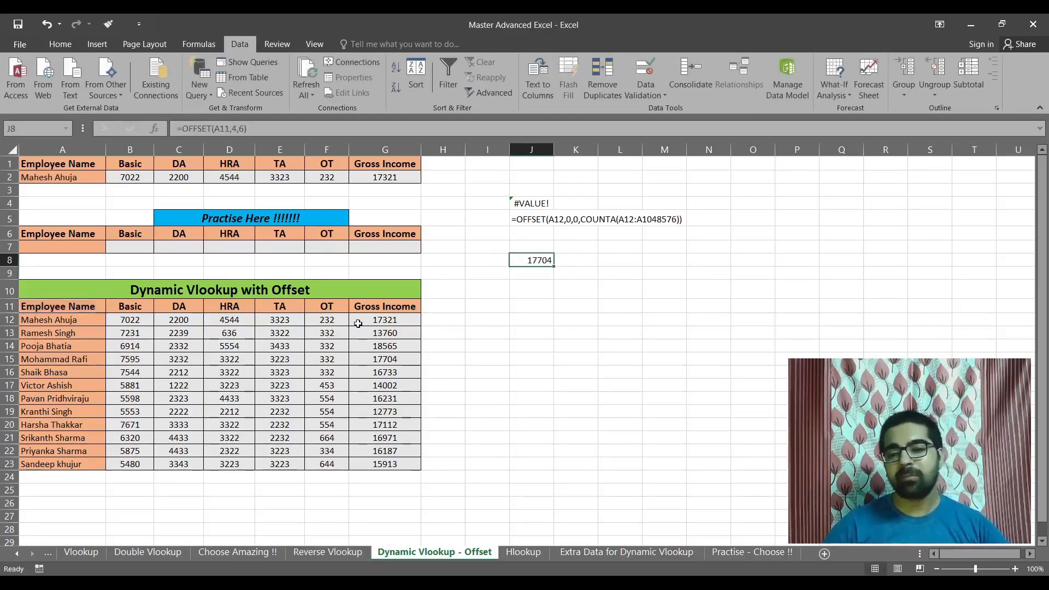
# Trace the cell that J8's OFFSET formula points to by highlighting row 15 and column G.
pyautogui.click(9, 358)
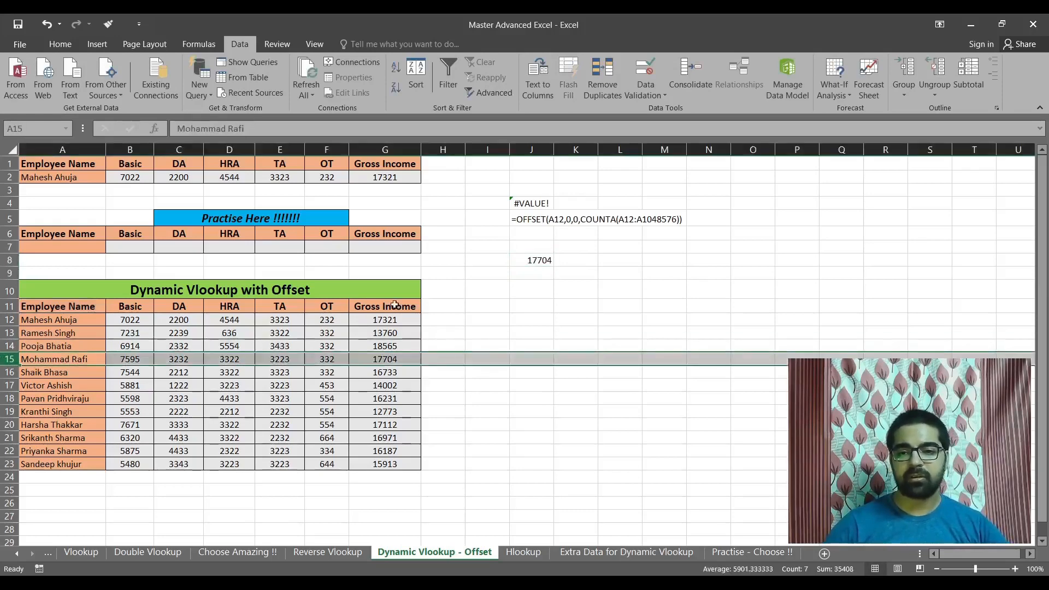
pyautogui.click(384, 149)
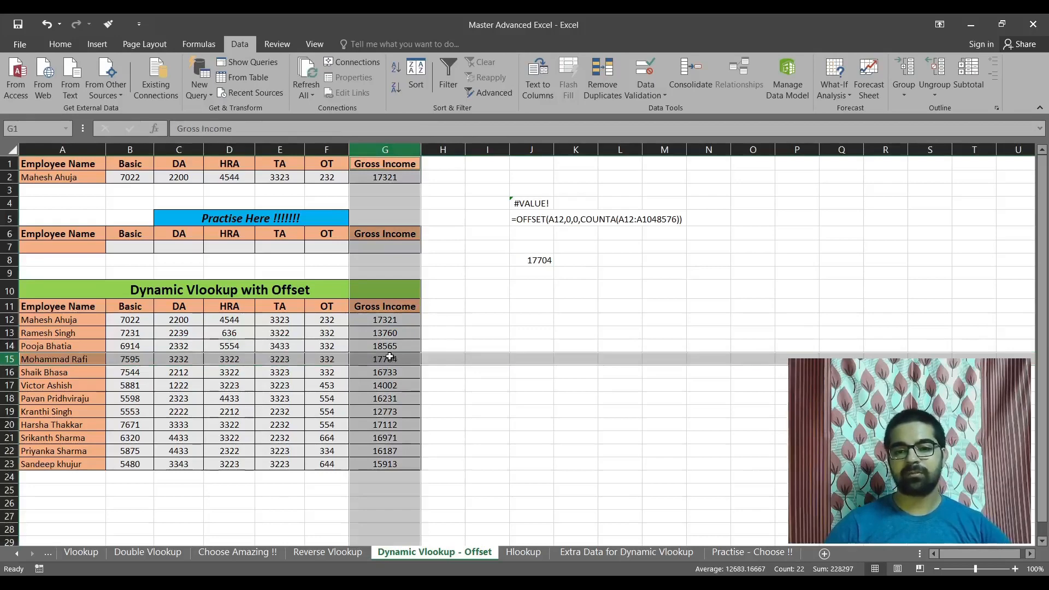
pyautogui.click(535, 262)
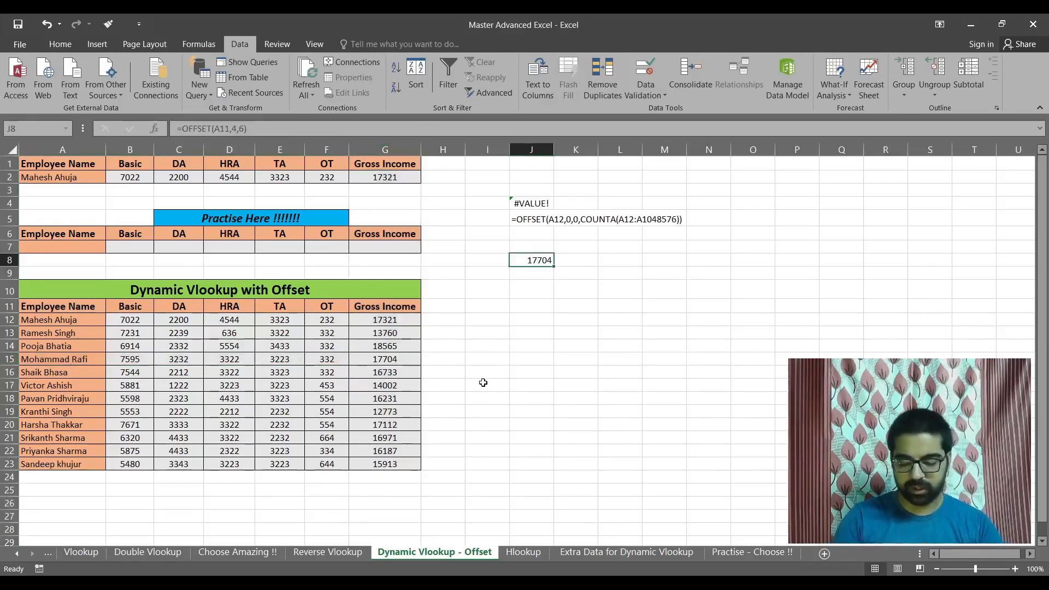
# Clear the test OFFSET formula from cell J8.
pyautogui.press('Up')
pyautogui.press('Up')
pyautogui.press('Up')
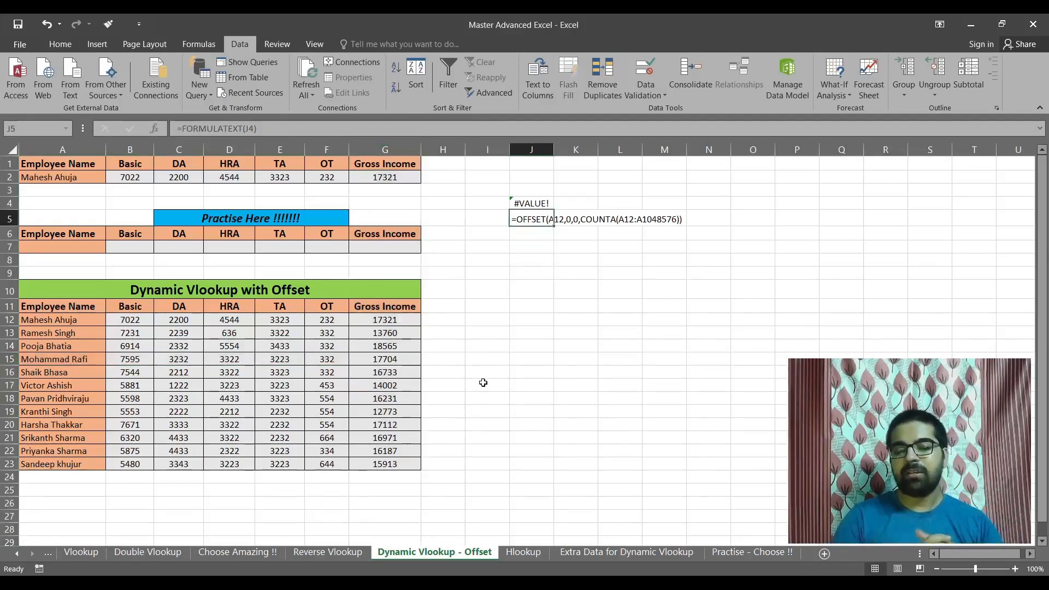
pyautogui.press('Down')
pyautogui.press('Down')
pyautogui.press('Down')
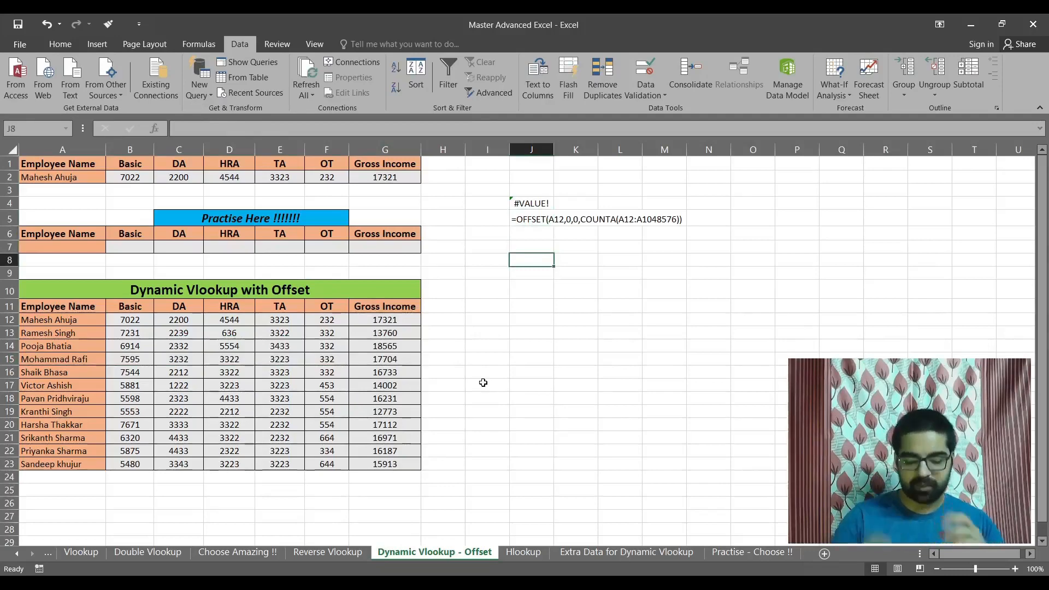
# Examine the COUNTA height argument inside J4's OFFSET formula, leaving the formula as it is.
pyautogui.press('Up')
pyautogui.press('Up')
pyautogui.press('Up')
pyautogui.press('Up')
pyautogui.press('F2')
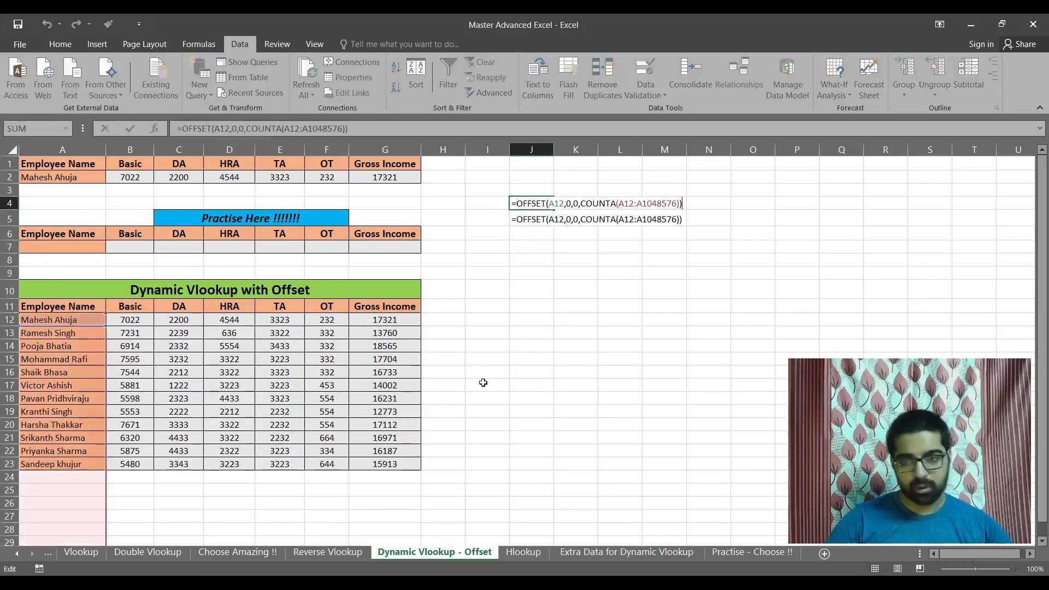
pyautogui.press('Left')
pyautogui.press('Left')
pyautogui.press('Left')
pyautogui.press('Left')
pyautogui.press('Left')
pyautogui.press('Left')
pyautogui.press('Left')
pyautogui.press('Left')
pyautogui.press('Left')
pyautogui.press('Left')
pyautogui.press('Left')
pyautogui.press('Left')
pyautogui.press('Left')
pyautogui.press('Left')
pyautogui.press('Left')
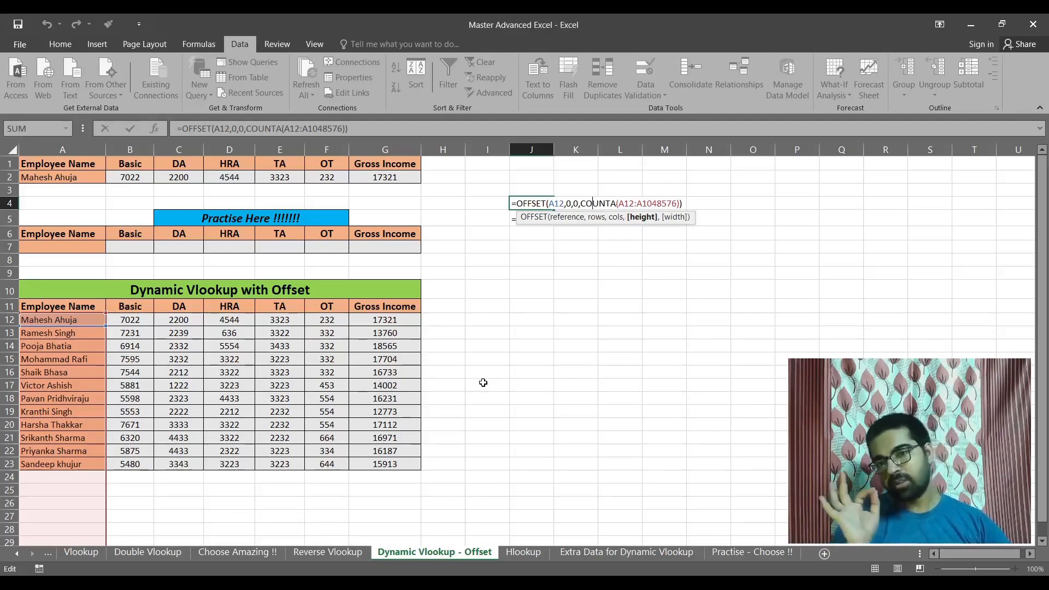
pyautogui.press('Return')
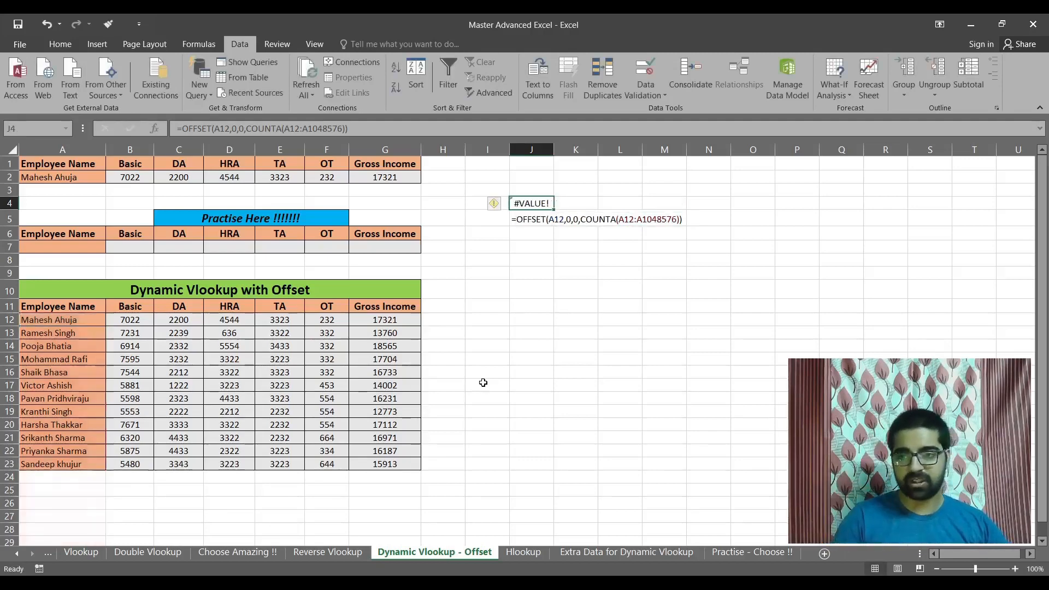
# Enter =COUNTA(A11:A27) in cell J8 to count the non-empty cells in the Employee Name column.
pyautogui.press('Down')
pyautogui.press('Down')
pyautogui.press('Down')
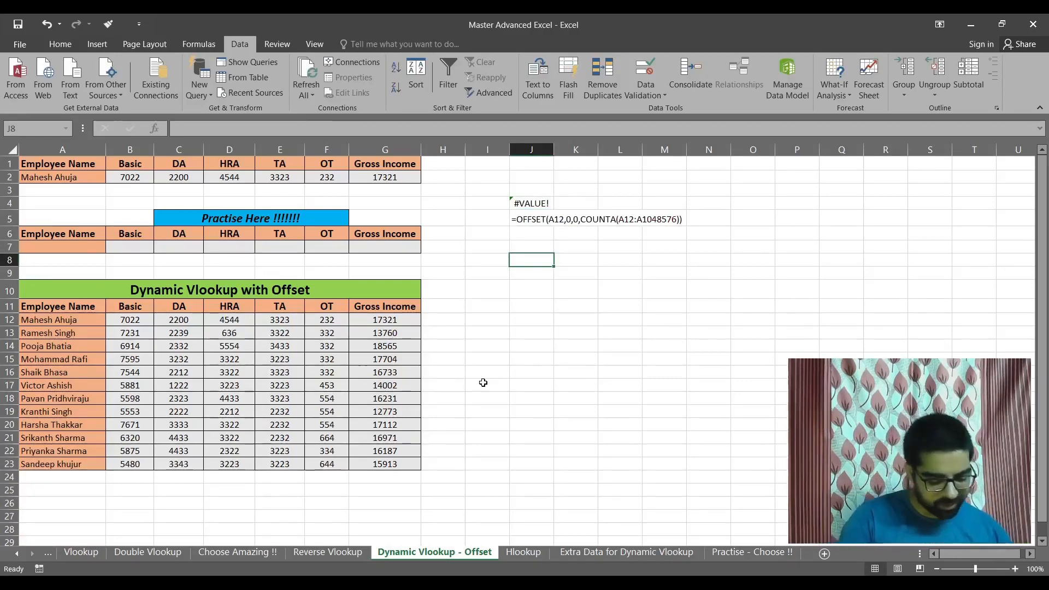
pyautogui.write('=count')
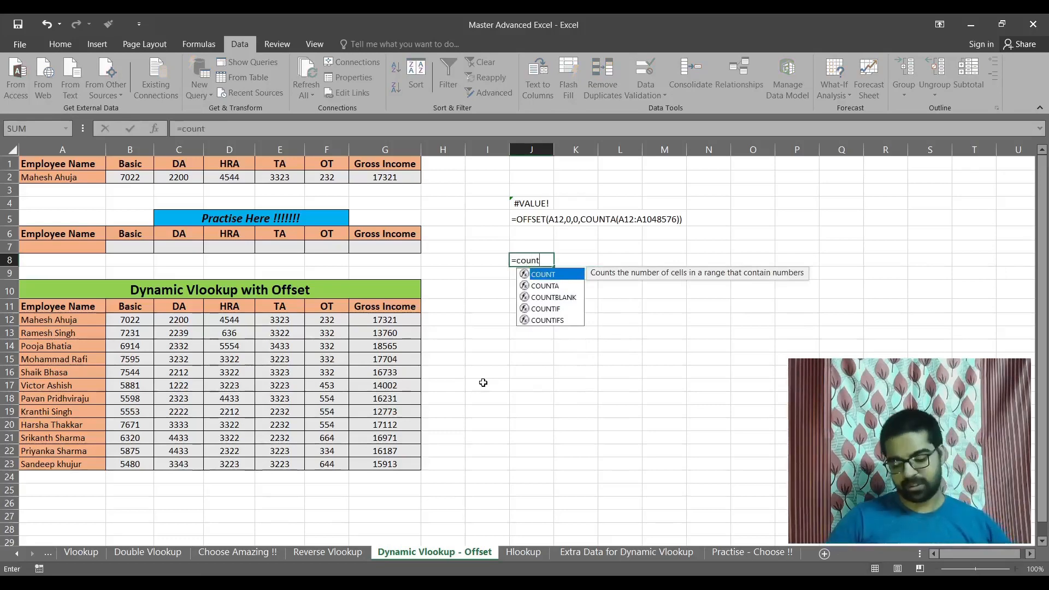
pyautogui.press('Down')
pyautogui.press('Tab')
pyautogui.press('BackSpace')
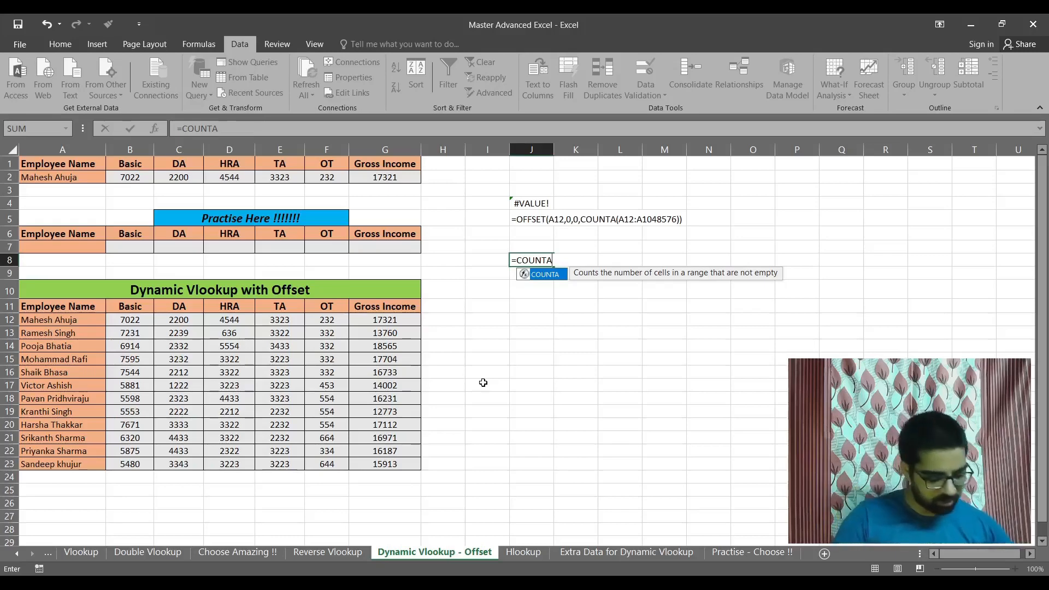
pyautogui.write('(')
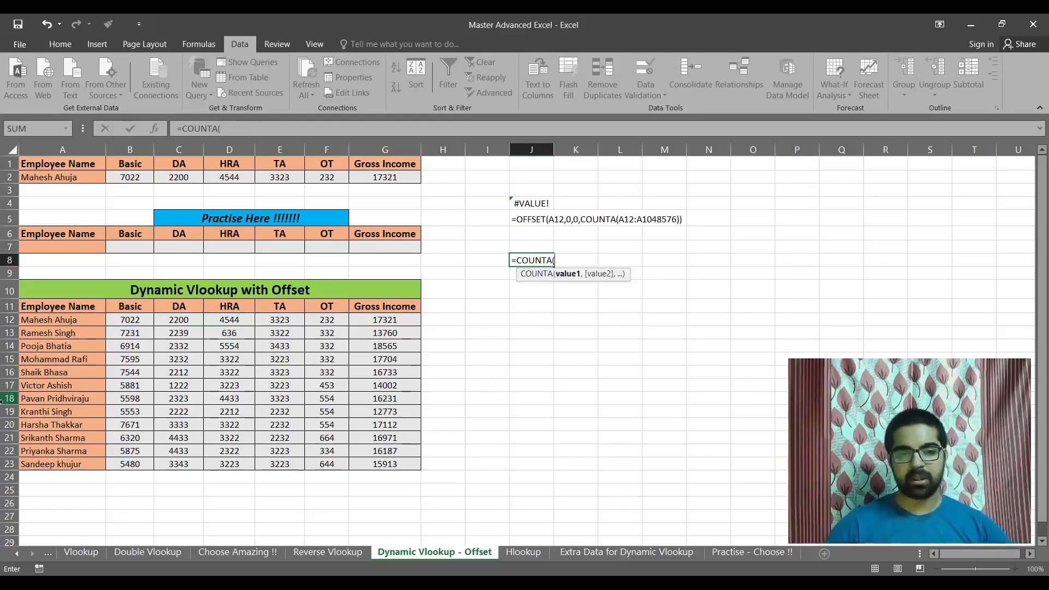
pyautogui.moveTo(82, 308); pyautogui.dragTo(78, 522)
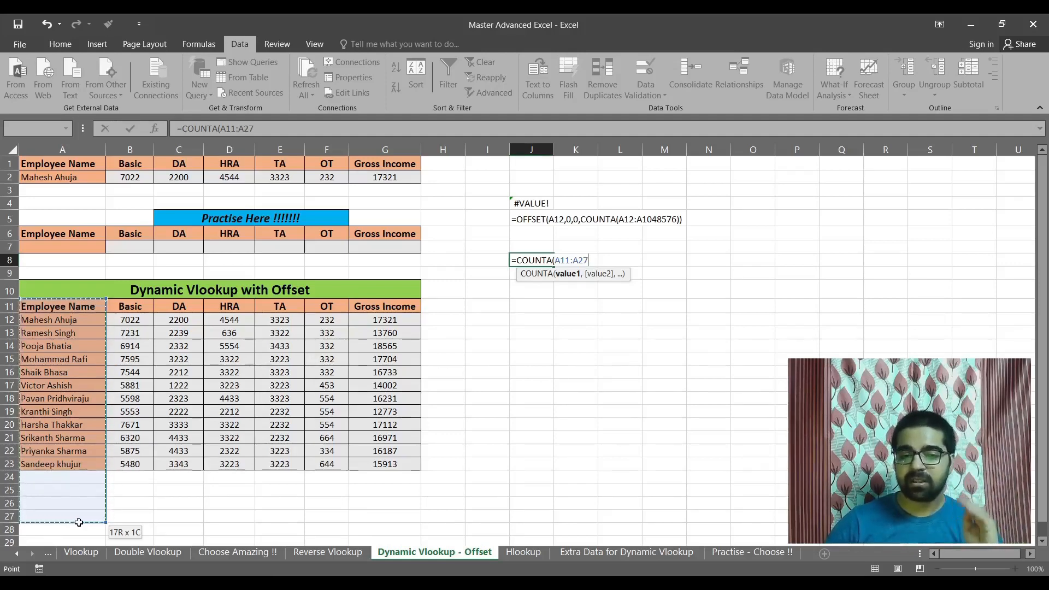
pyautogui.moveTo(78, 522); pyautogui.dragTo(78, 521)
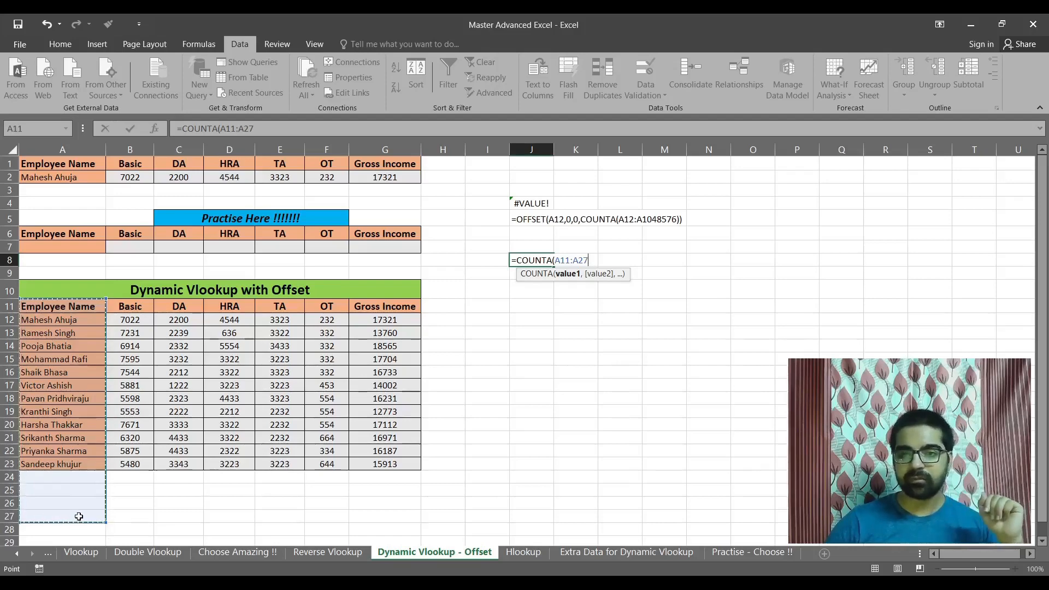
pyautogui.press('Return')
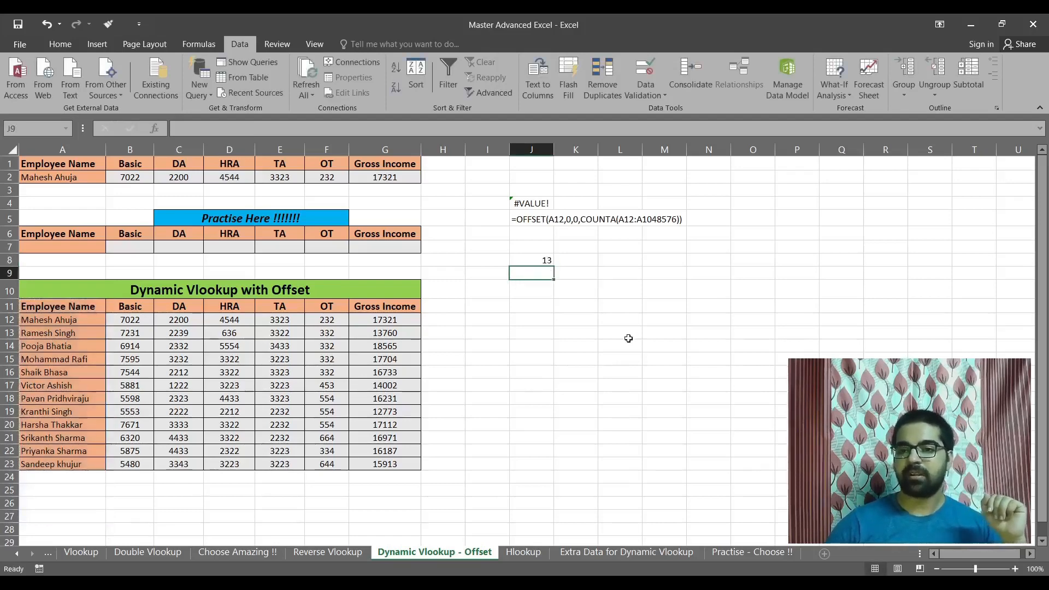
# Check the range used by J8's COUNTA formula and compare its count with the filled cells A11:A23.
pyautogui.click(538, 261)
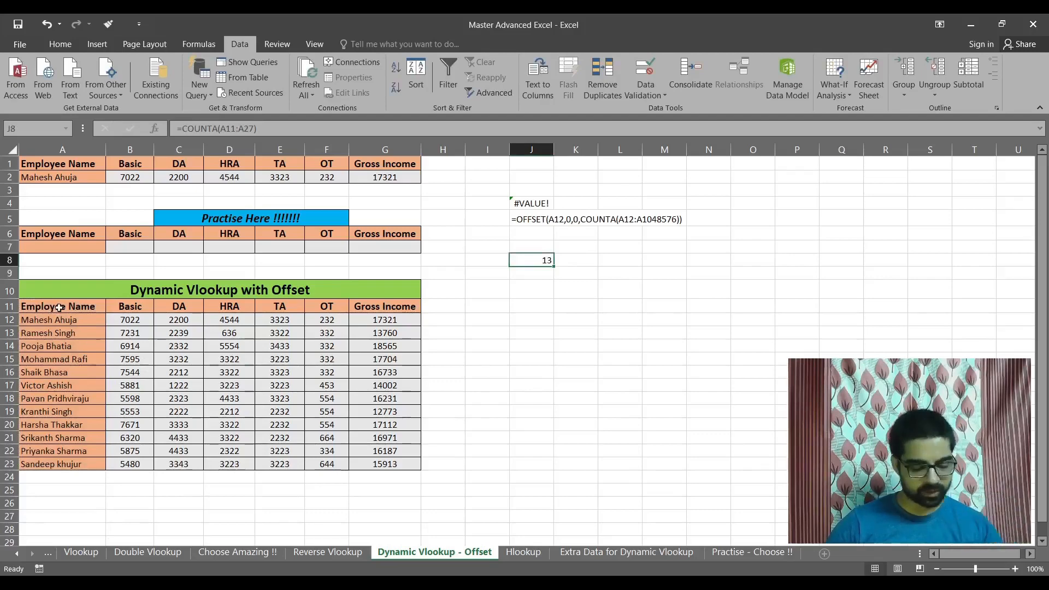
pyautogui.press('F2')
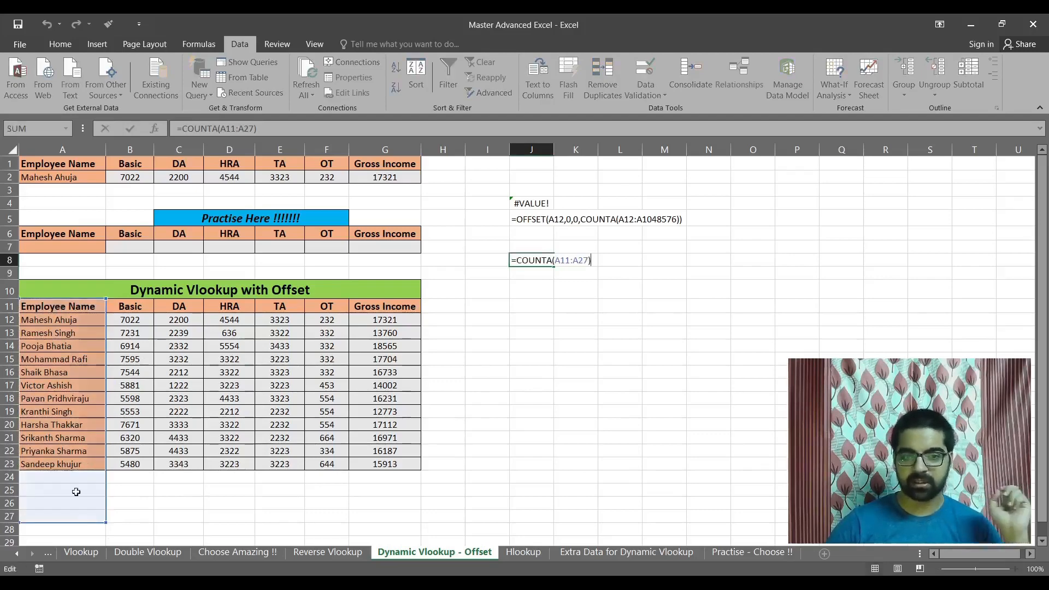
pyautogui.hotkey('ctrl', 'Return')
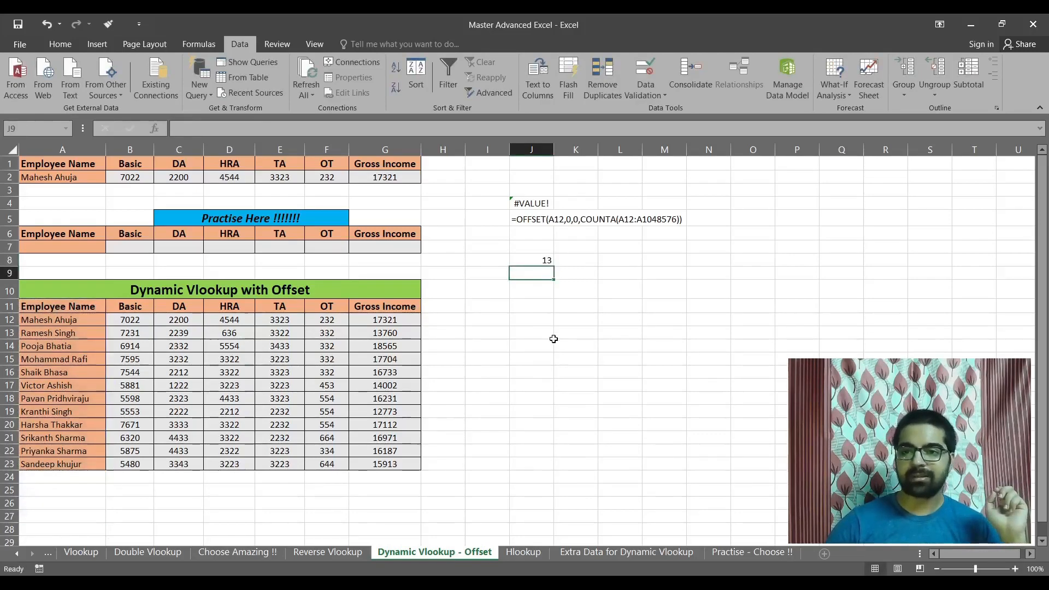
pyautogui.moveTo(77, 298); pyautogui.dragTo(83, 463)
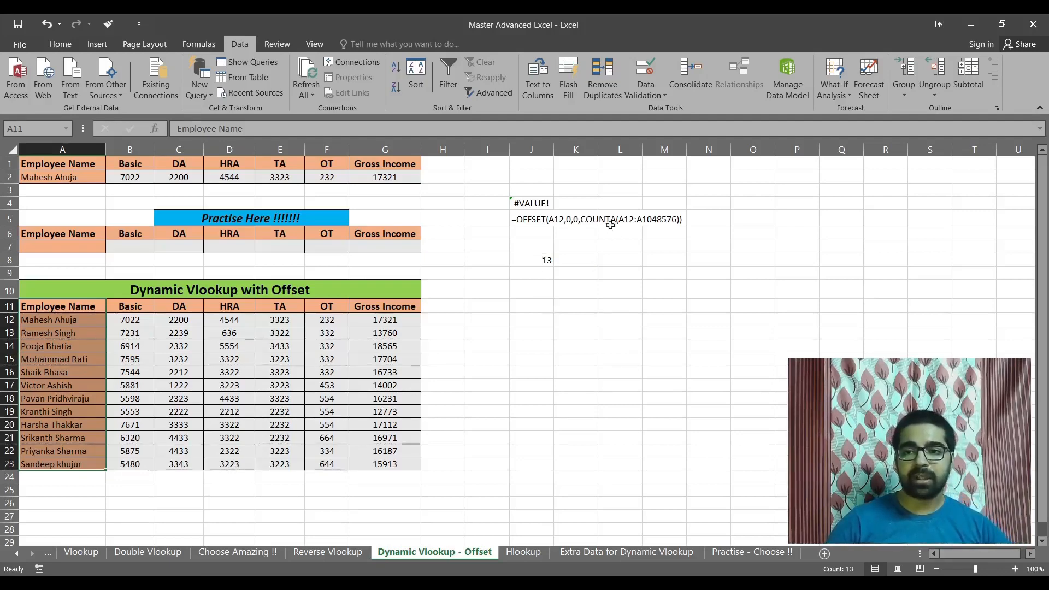
pyautogui.click(543, 263)
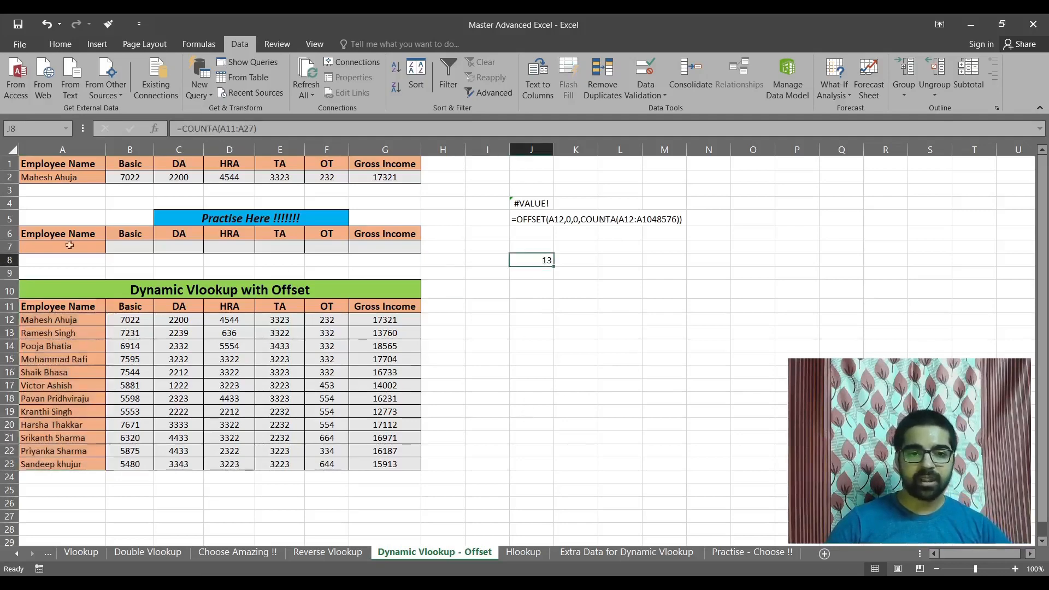
# Inspect the drop-down cell A2, the empty rows A24:G27 below the table and the first employee cell A12.
pyautogui.click(67, 177)
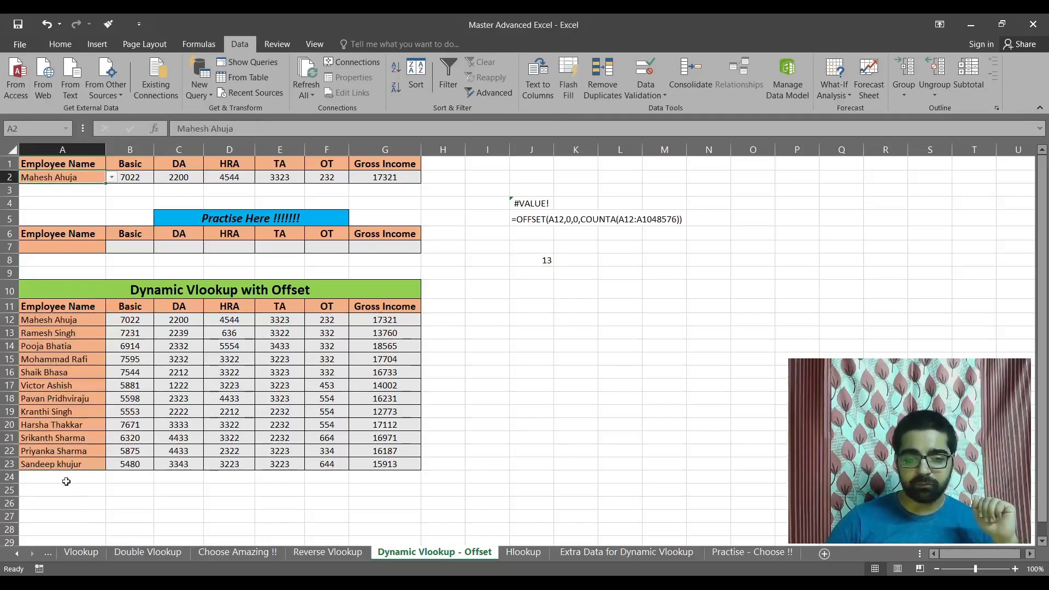
pyautogui.moveTo(65, 478); pyautogui.dragTo(382, 520)
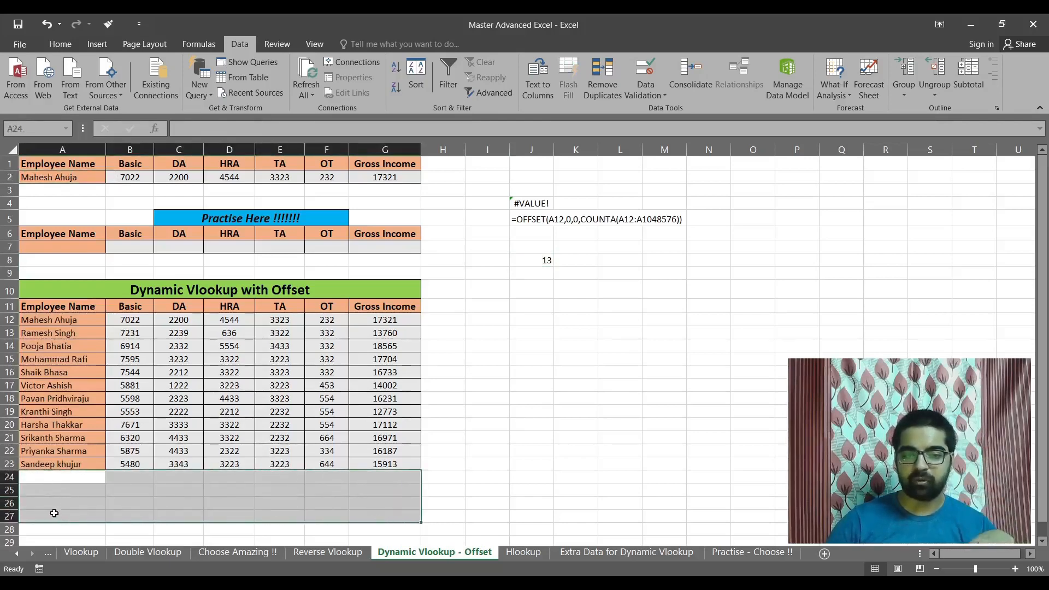
pyautogui.click(50, 319)
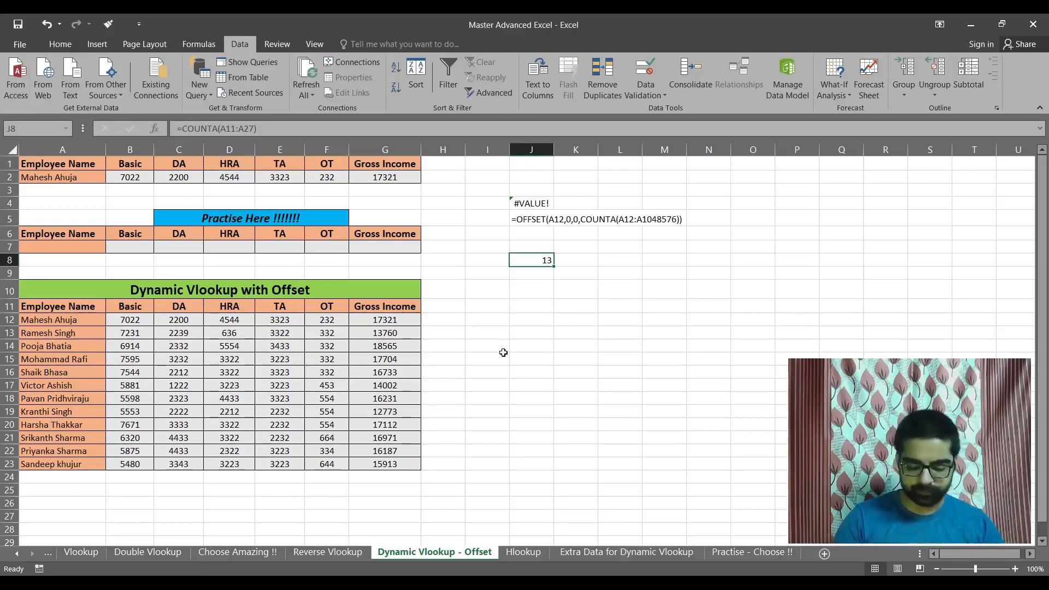
# Clear all the demonstration formulas from column J.
pyautogui.click(531, 149)
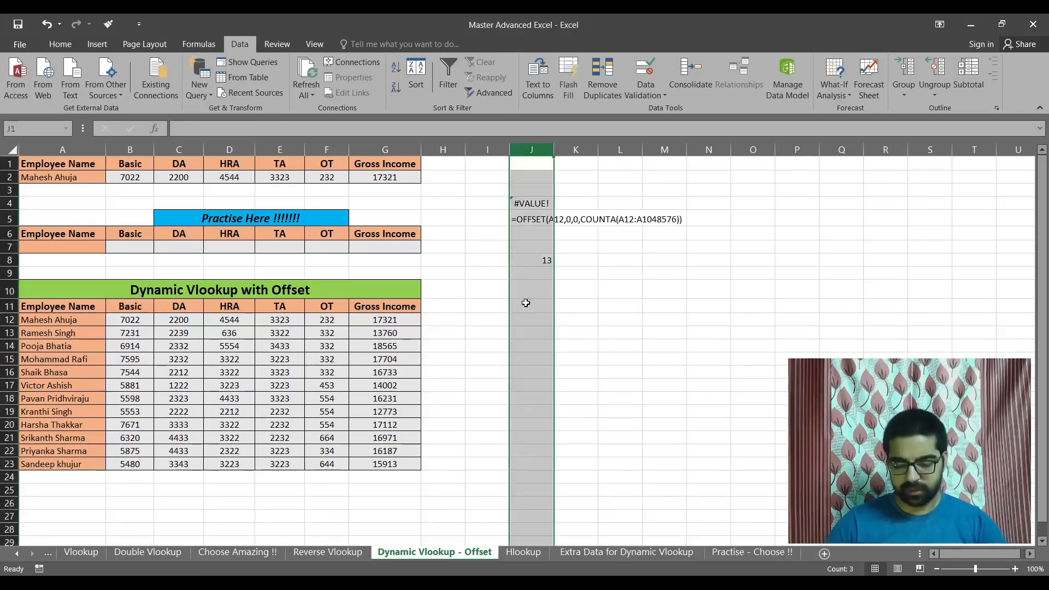
pyautogui.press('Delete')
pyautogui.click(475, 244)
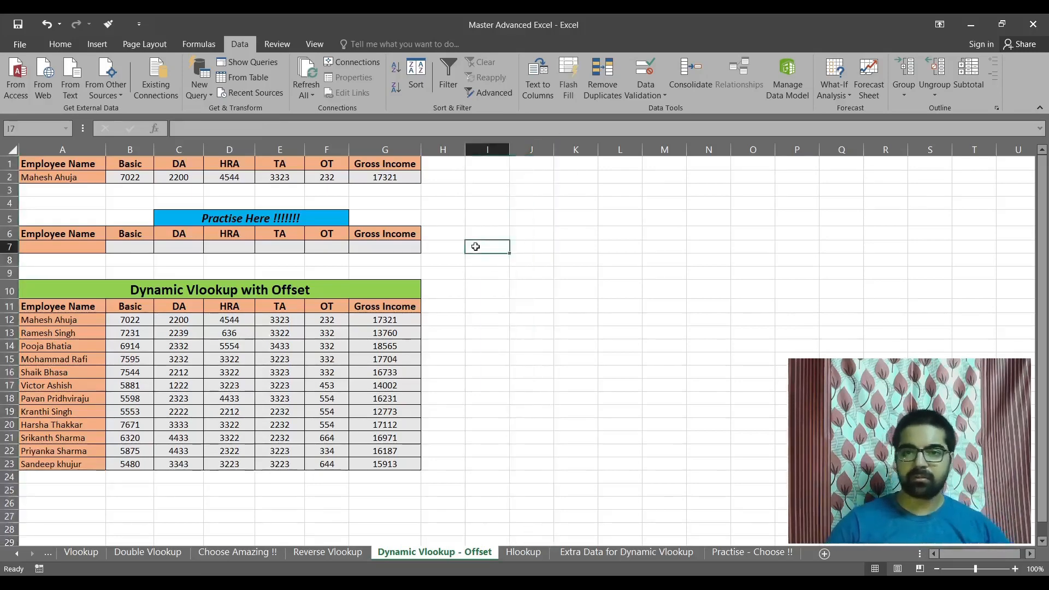
# Examine the existing employee drop-down list in cell A2.
pyautogui.click(69, 176)
pyautogui.click(113, 176)
pyautogui.click(139, 197)
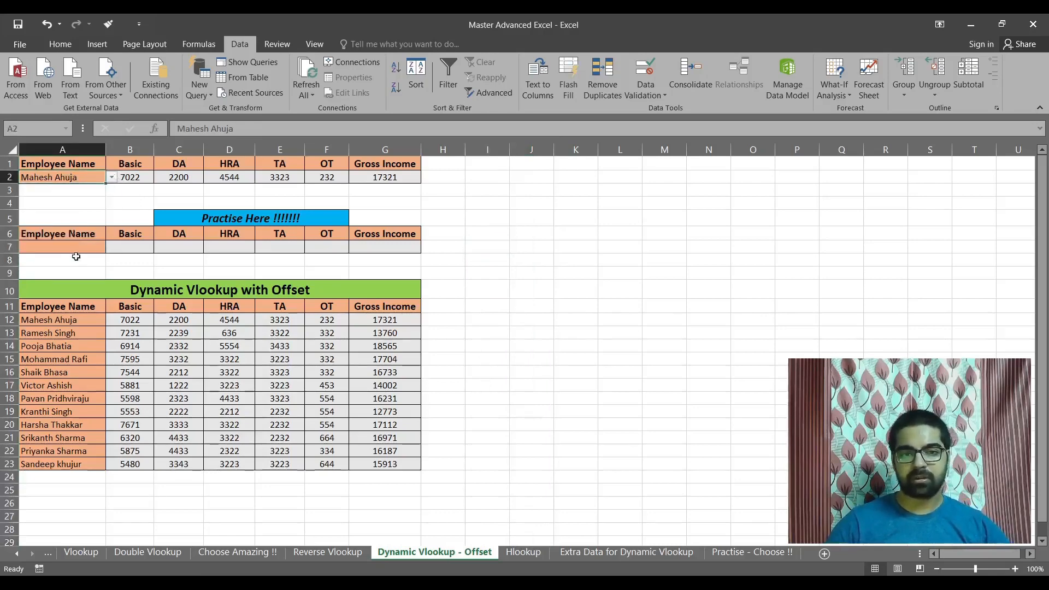
pyautogui.click(82, 247)
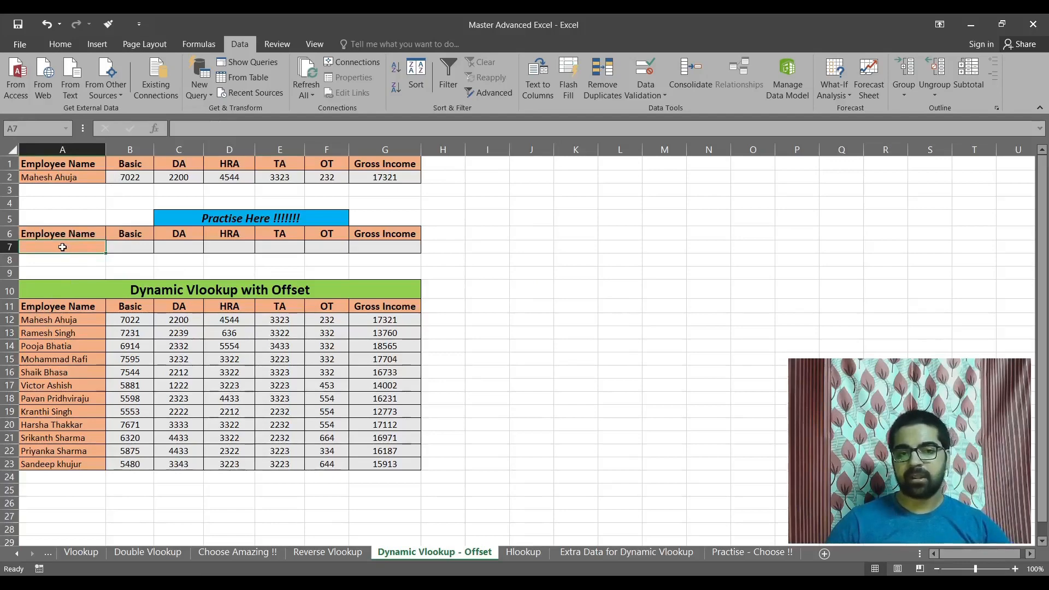
pyautogui.click(646, 94)
pyautogui.click(664, 111)
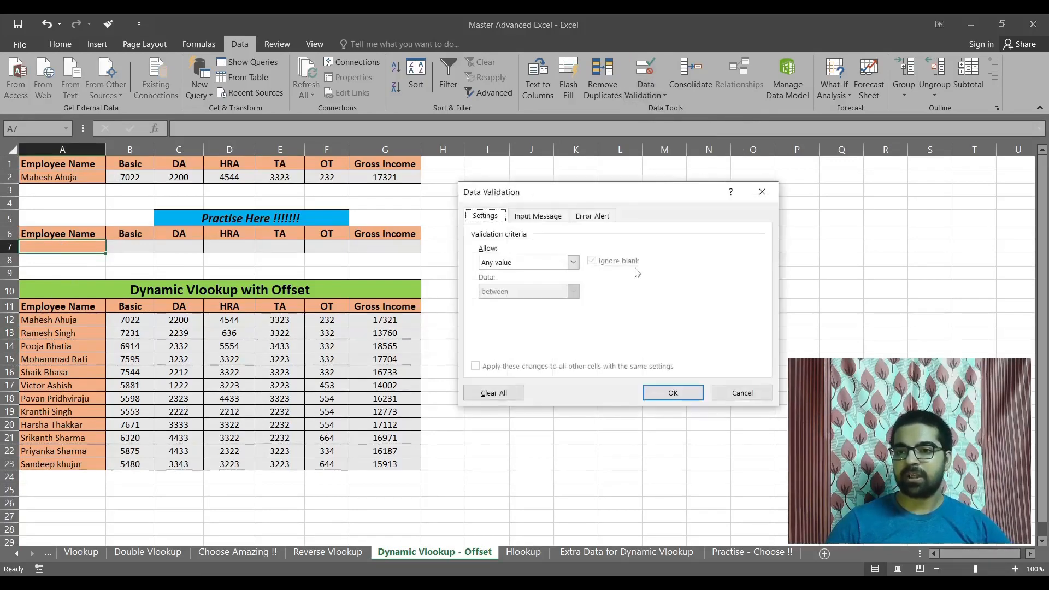
pyautogui.click(541, 263)
pyautogui.click(525, 301)
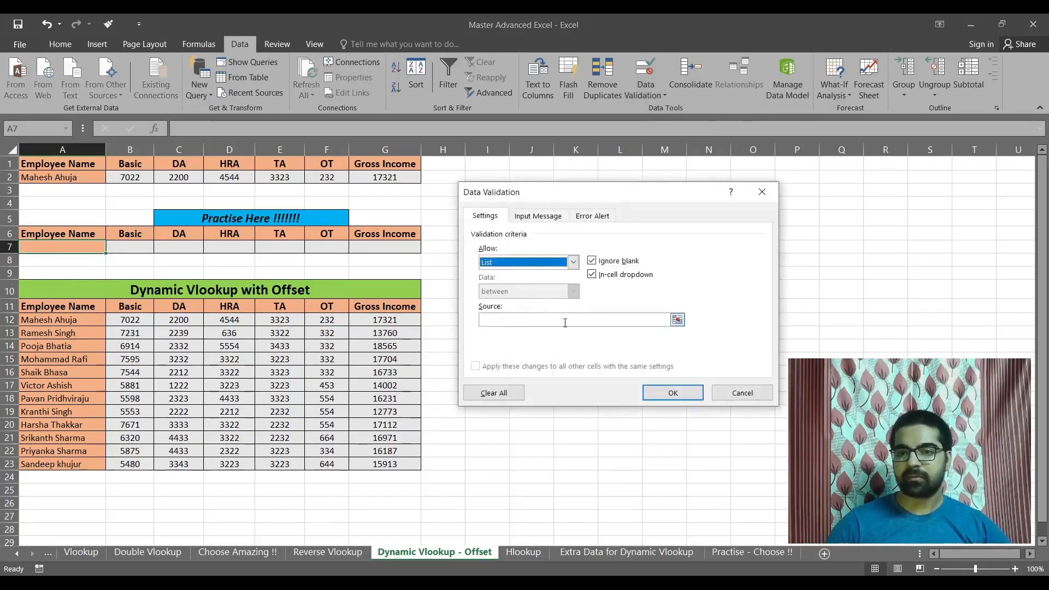
pyautogui.click(565, 322)
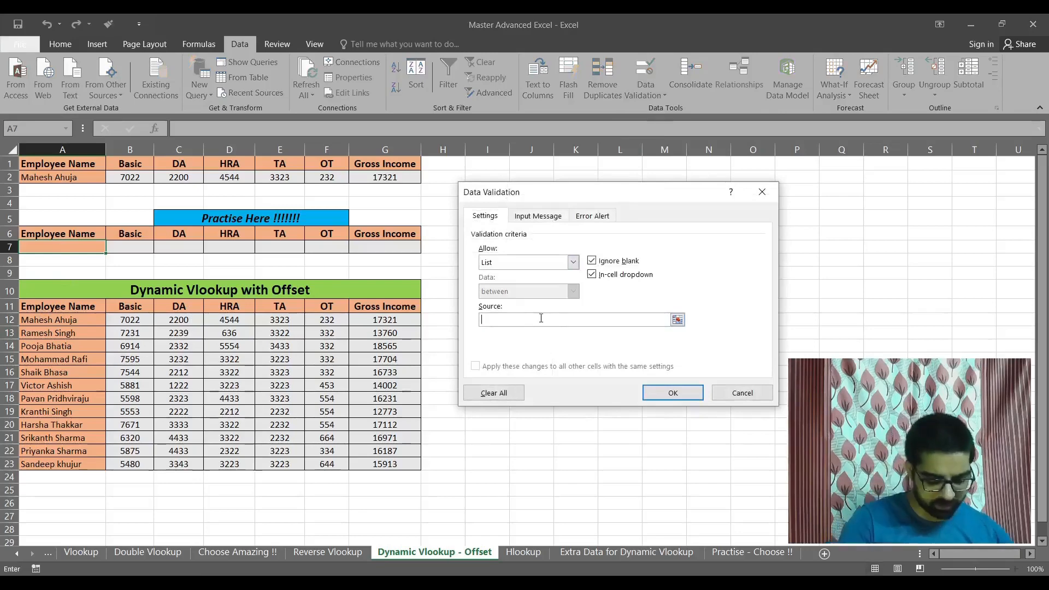
pyautogui.write('=OFFSET')
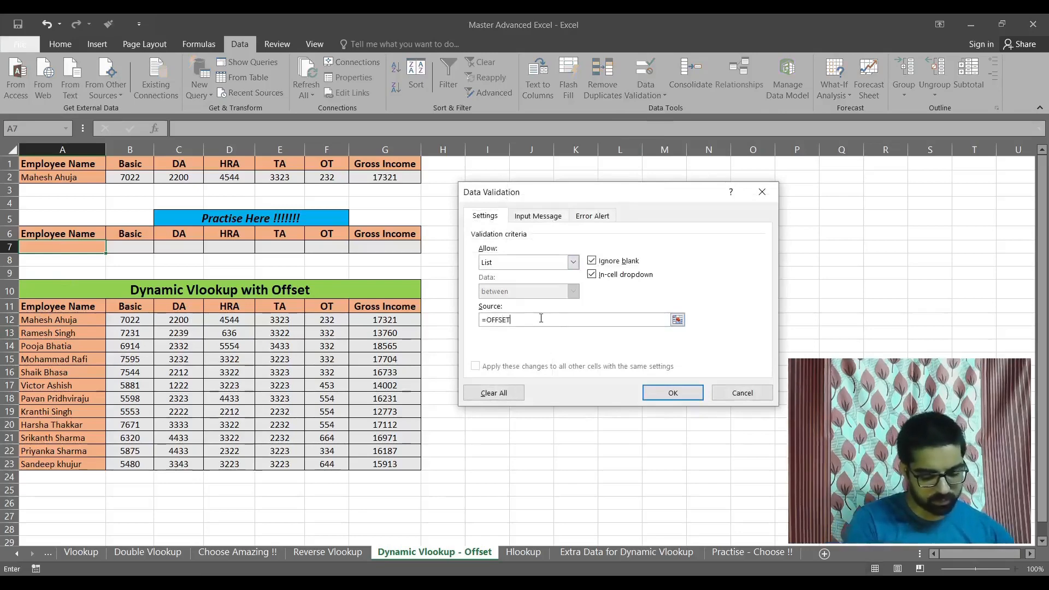
pyautogui.write('(')
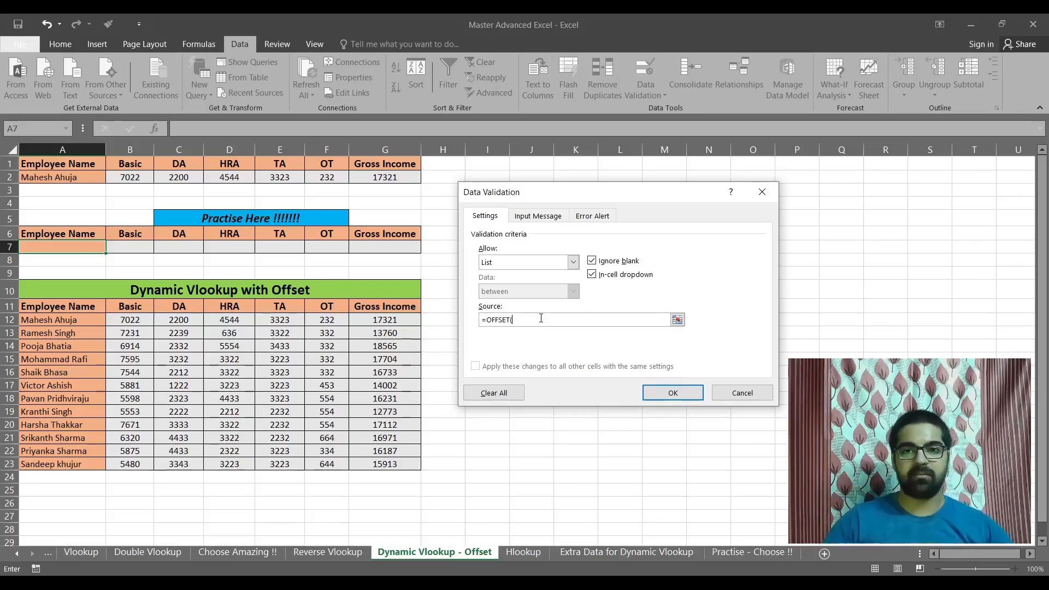
pyautogui.click(715, 399)
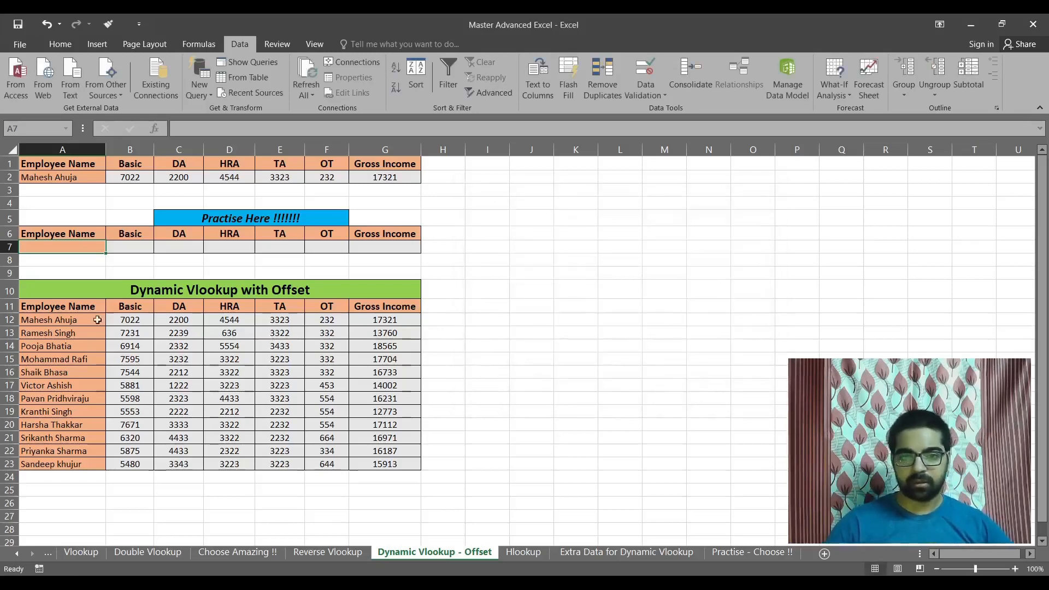
# Start an OFFSET formula in cell J5 with A12 as the reference, 0 rows and 0 columns.
pyautogui.click(531, 219)
pyautogui.write('=off')
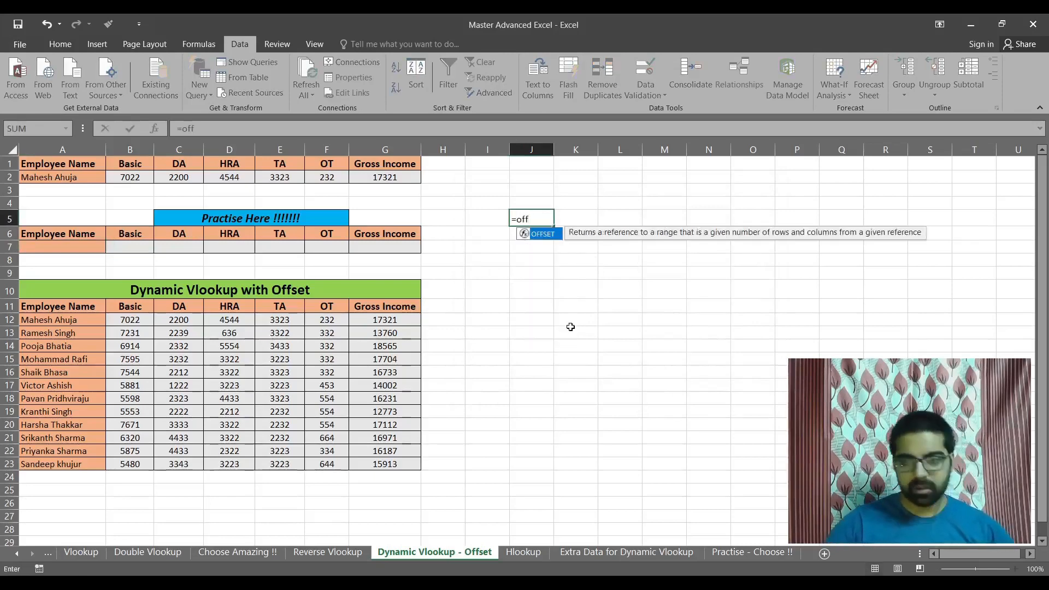
pyautogui.press('Tab')
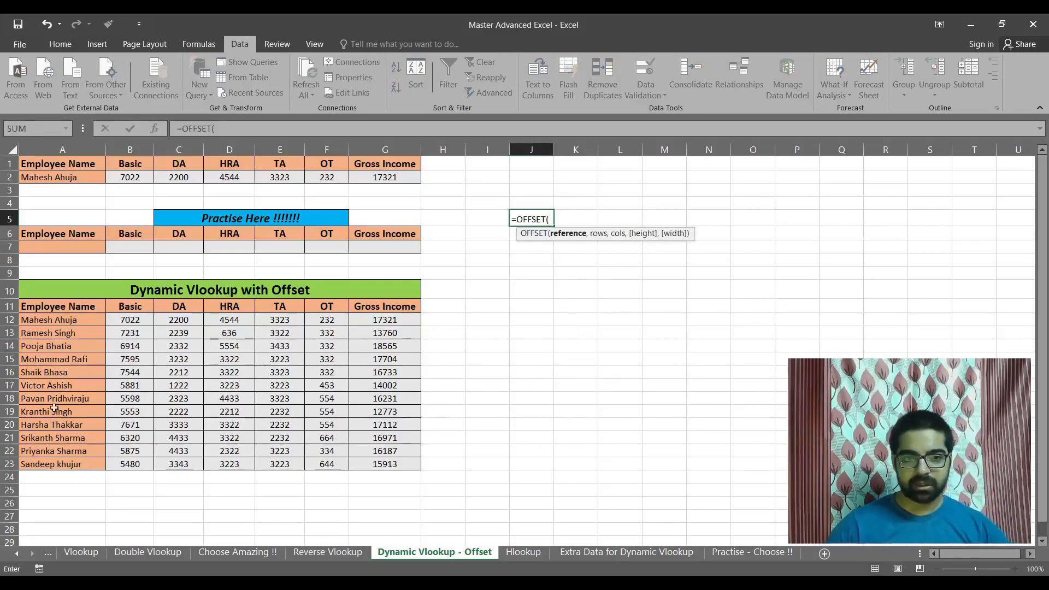
pyautogui.click(52, 318)
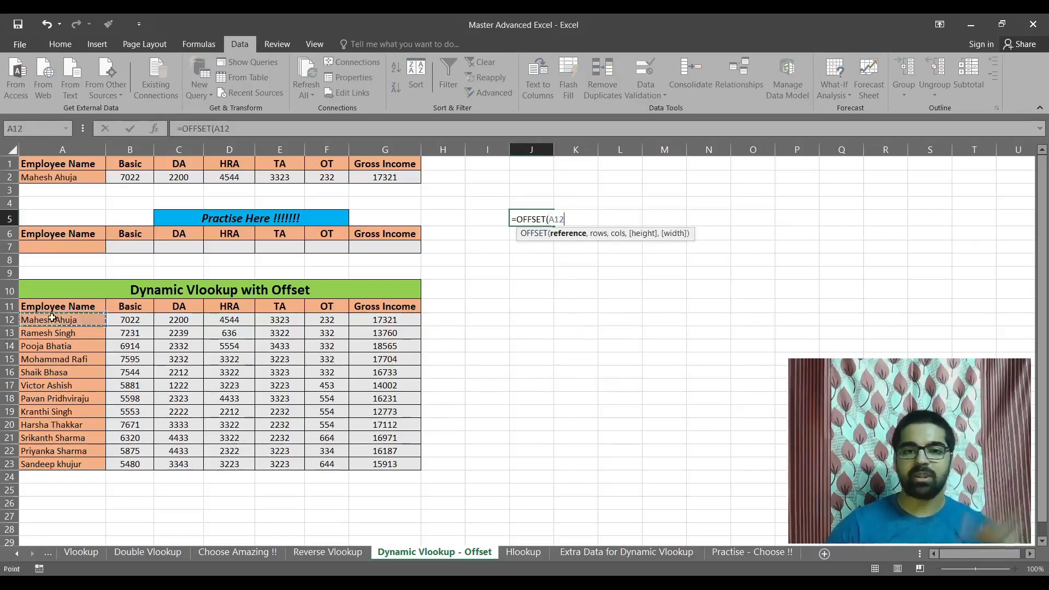
pyautogui.write(',')
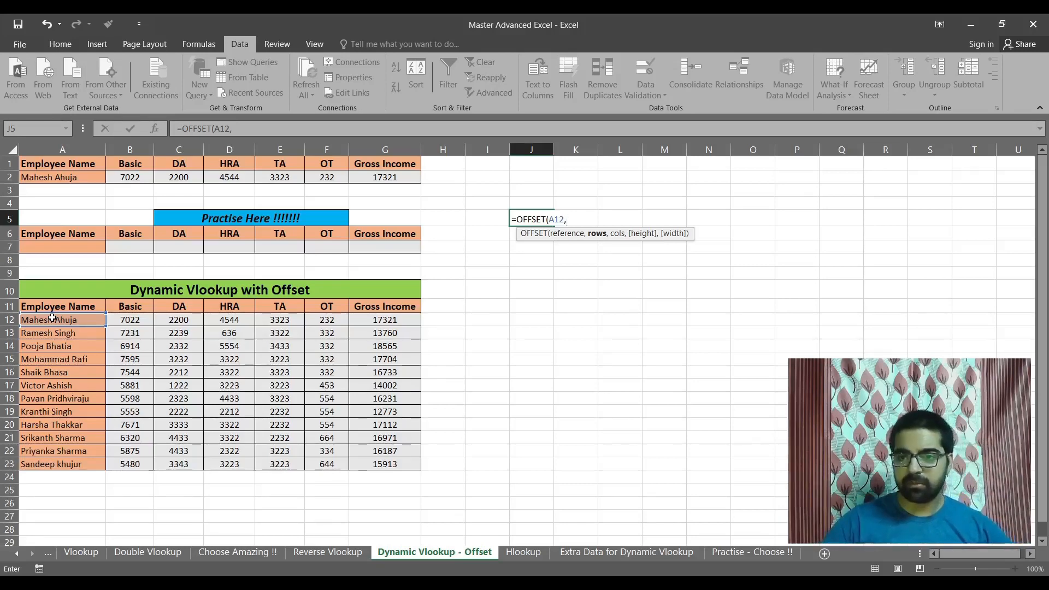
pyautogui.write('0,')
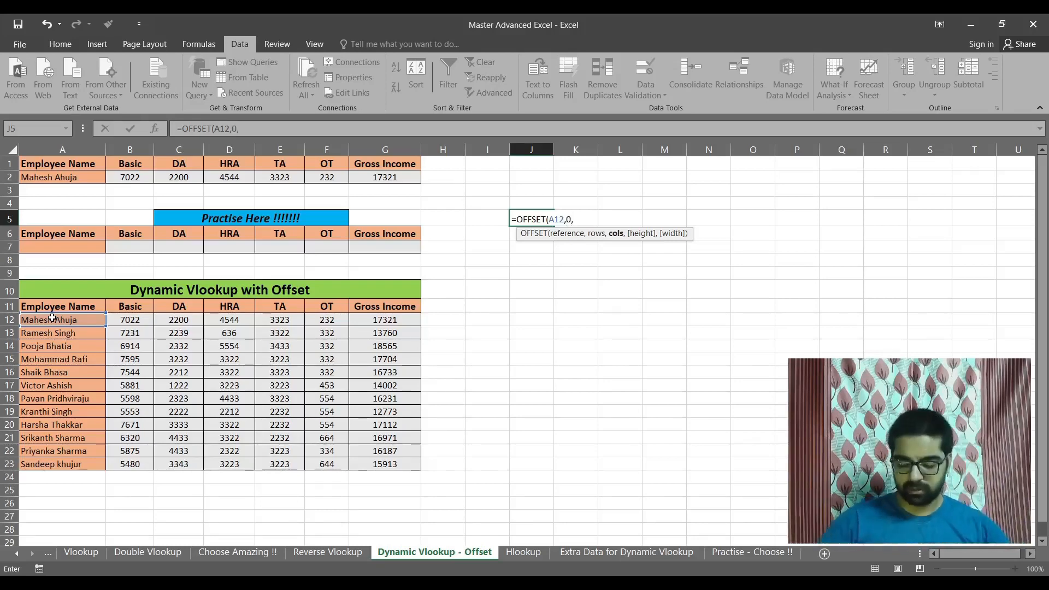
pyautogui.write('0,')
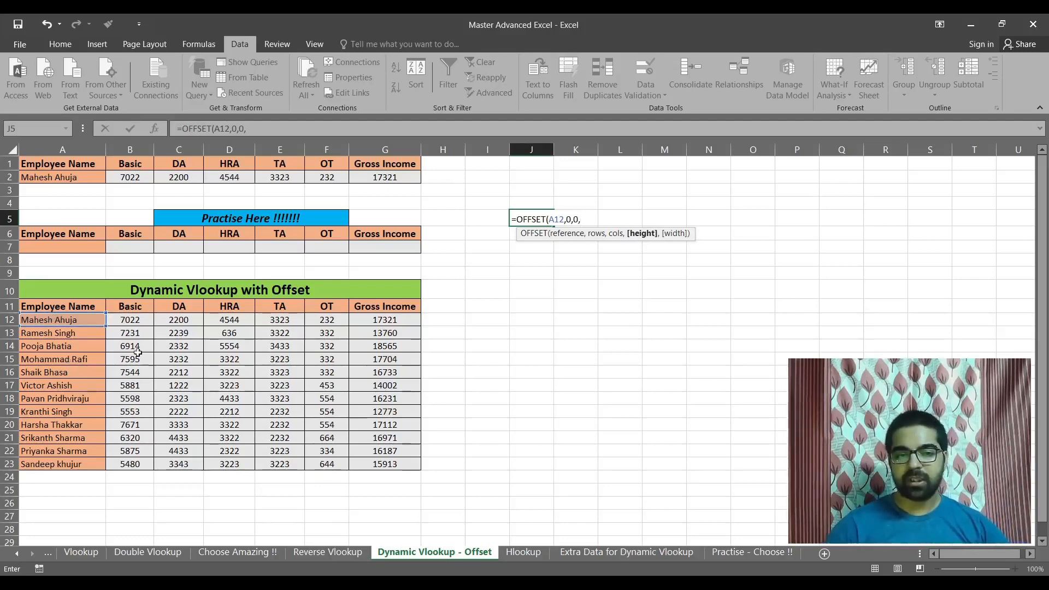
# Give the OFFSET height argument the range from A12 to the last sheet row, A12:A1048576.
pyautogui.click(57, 319)
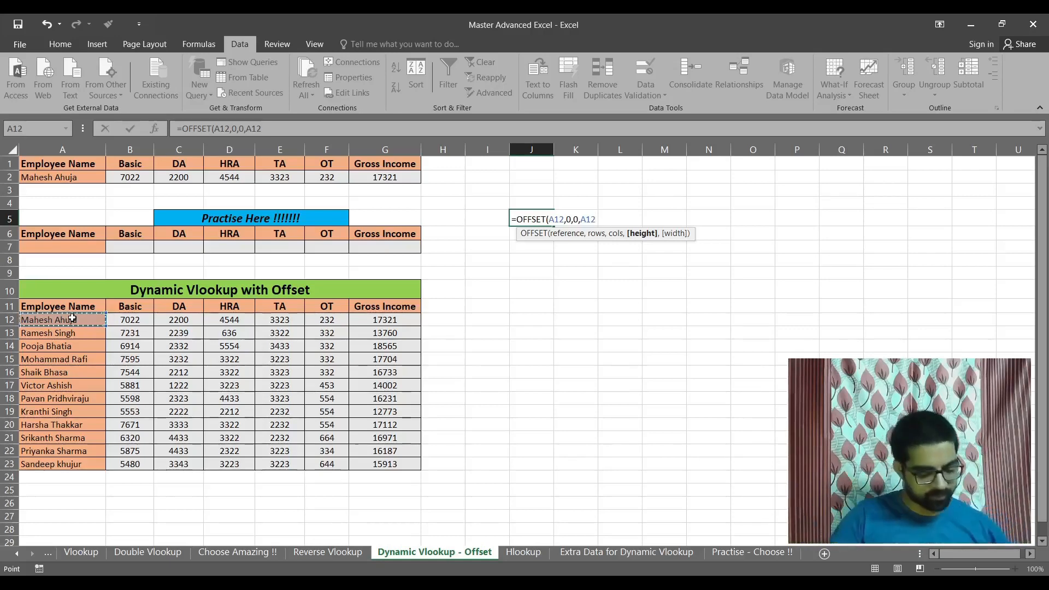
pyautogui.hotkey('shift', 'Down')
pyautogui.hotkey('shift', 'Down')
pyautogui.hotkey('shift', 'Down')
pyautogui.hotkey('shift', 'Down')
pyautogui.hotkey('shift', 'Down')
pyautogui.hotkey('shift', 'Down')
pyautogui.hotkey('shift', 'Down')
pyautogui.hotkey('shift', 'Down')
pyautogui.hotkey('shift', 'Down')
pyautogui.hotkey('shift', 'Down')
pyautogui.hotkey('shift', 'Down')
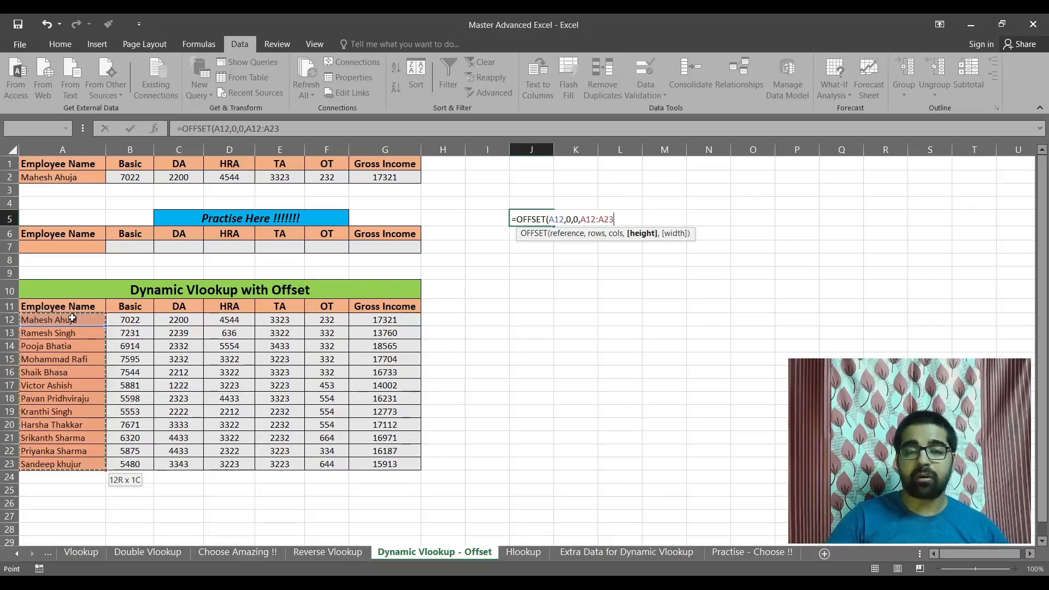
pyautogui.hotkey('ctrl', 'shift', 'Down')
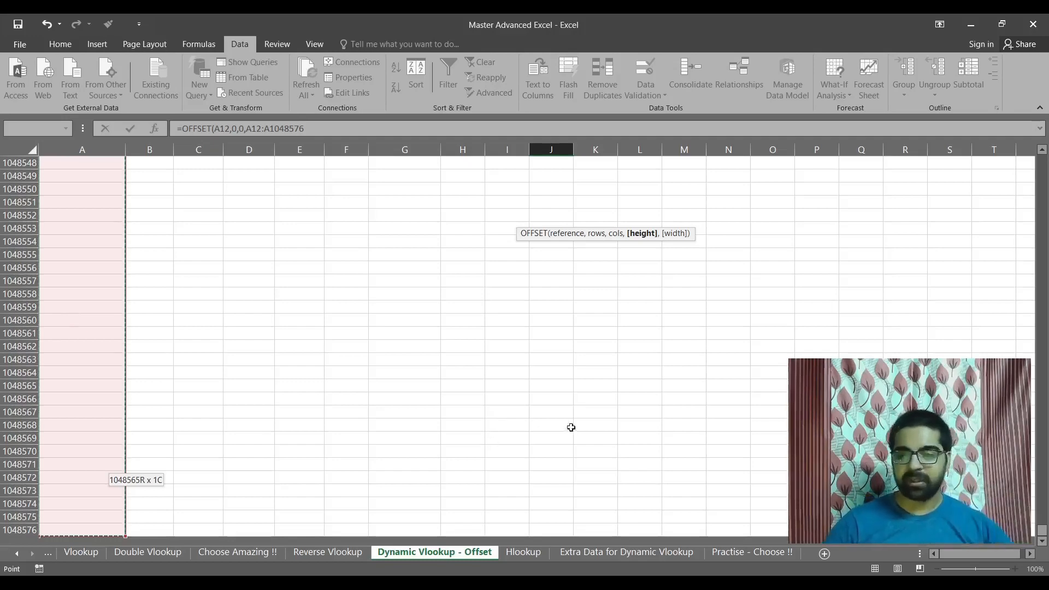
pyautogui.moveTo(1041, 530); pyautogui.dragTo(1039, 406)
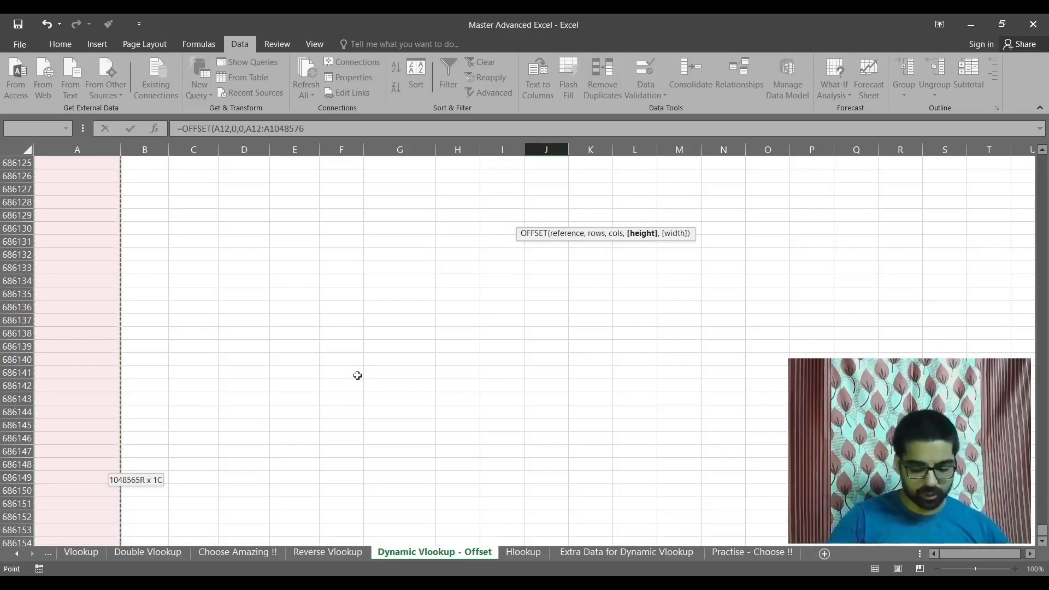
pyautogui.hotkey('ctrl', 'BackSpace')
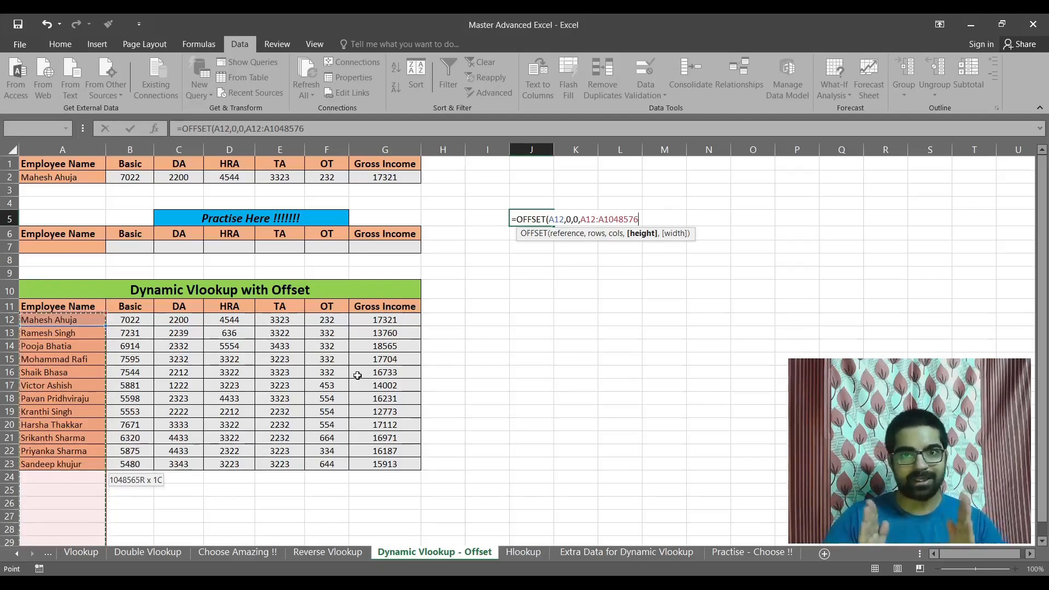
# Wrap the height range in COUNTA and enter the completed formula =OFFSET(A12,0,0,COUNTA(A12:A1048576)) in J5.
pyautogui.press('F2')
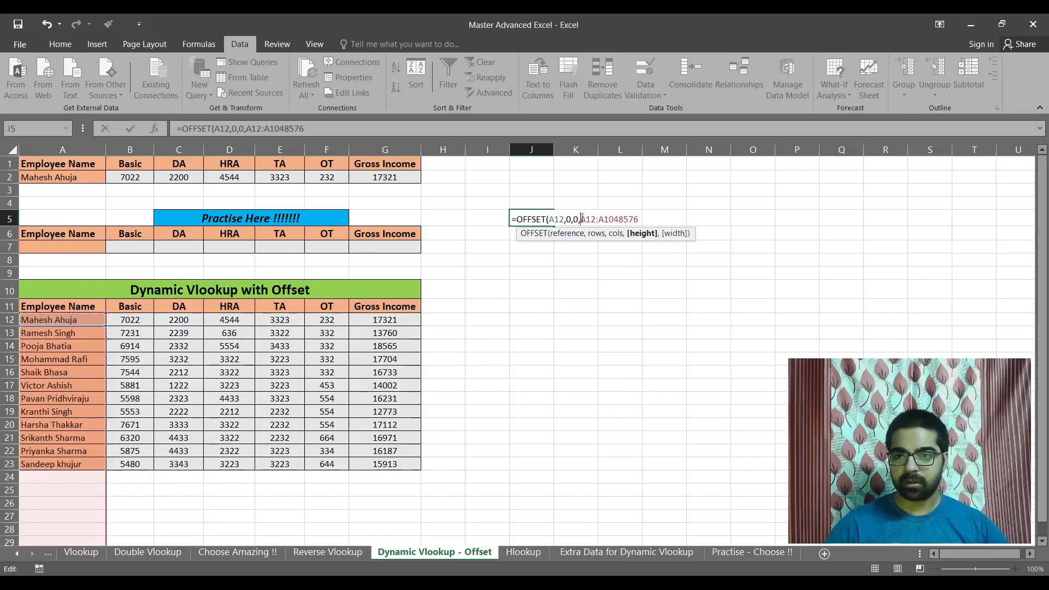
pyautogui.press('Left')
pyautogui.press('Left')
pyautogui.press('Left')
pyautogui.press('Left')
pyautogui.press('Left')
pyautogui.press('Left')
pyautogui.press('Left')
pyautogui.press('Left')
pyautogui.press('Left')
pyautogui.press('Left')
pyautogui.press('Left')
pyautogui.press('Left')
pyautogui.write('count')
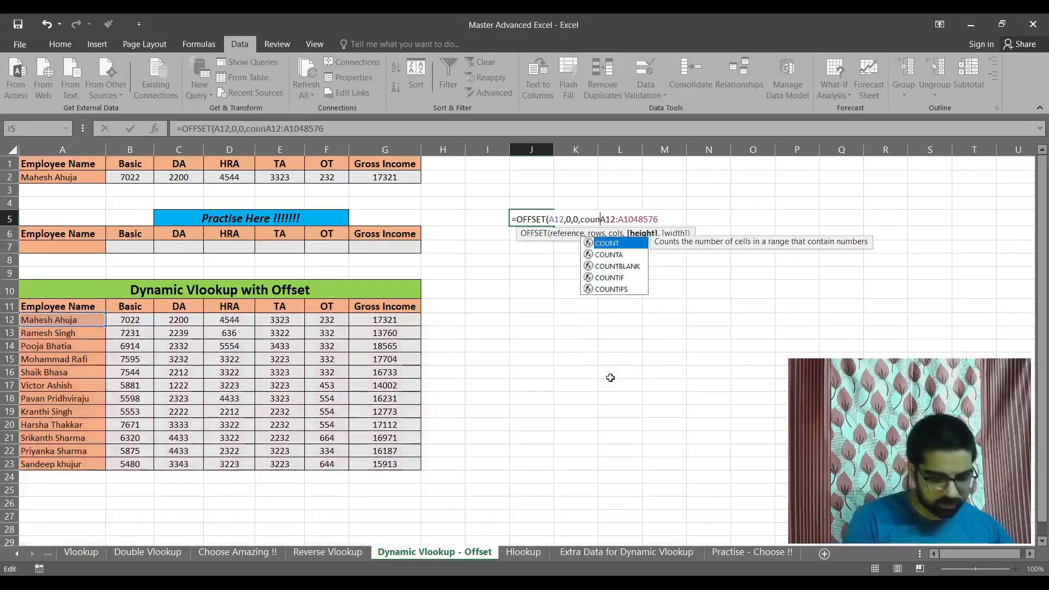
pyautogui.press('Down')
pyautogui.press('Tab')
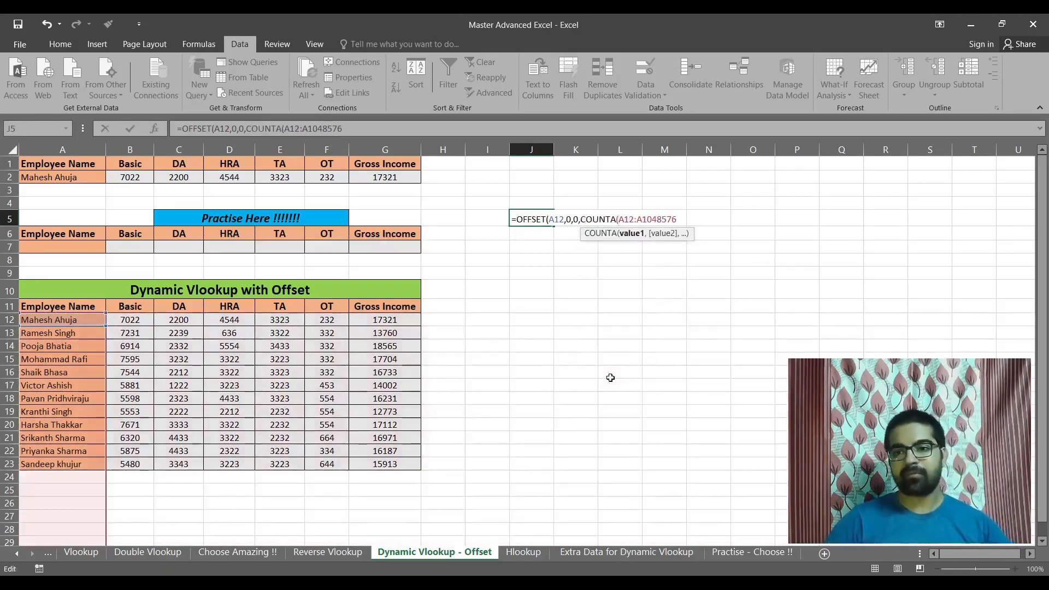
pyautogui.press('Right')
pyautogui.press('Right')
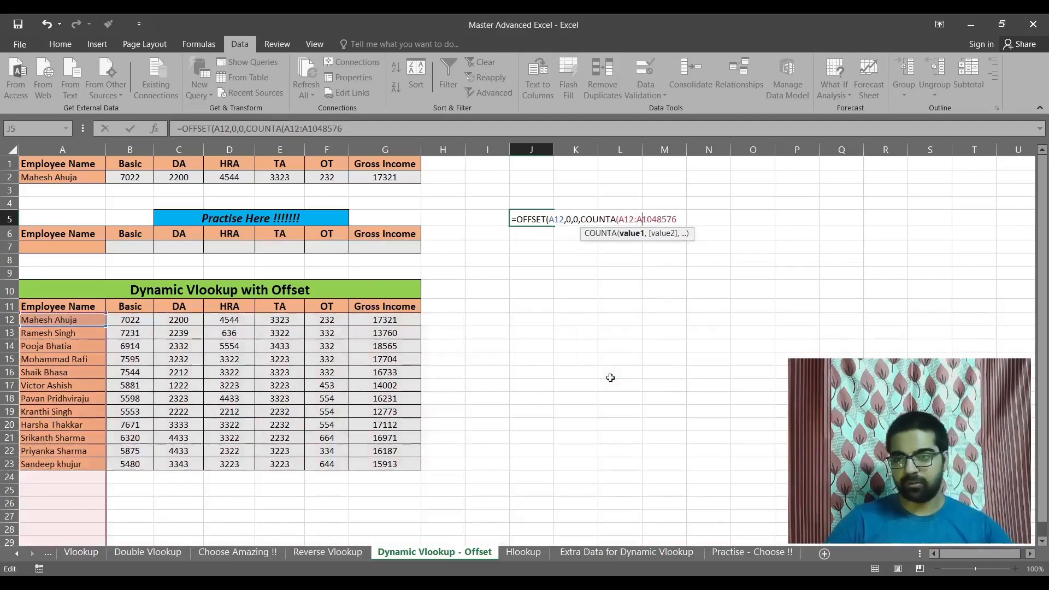
pyautogui.press('Right')
pyautogui.press('Right')
pyautogui.press('Right')
pyautogui.press('Right')
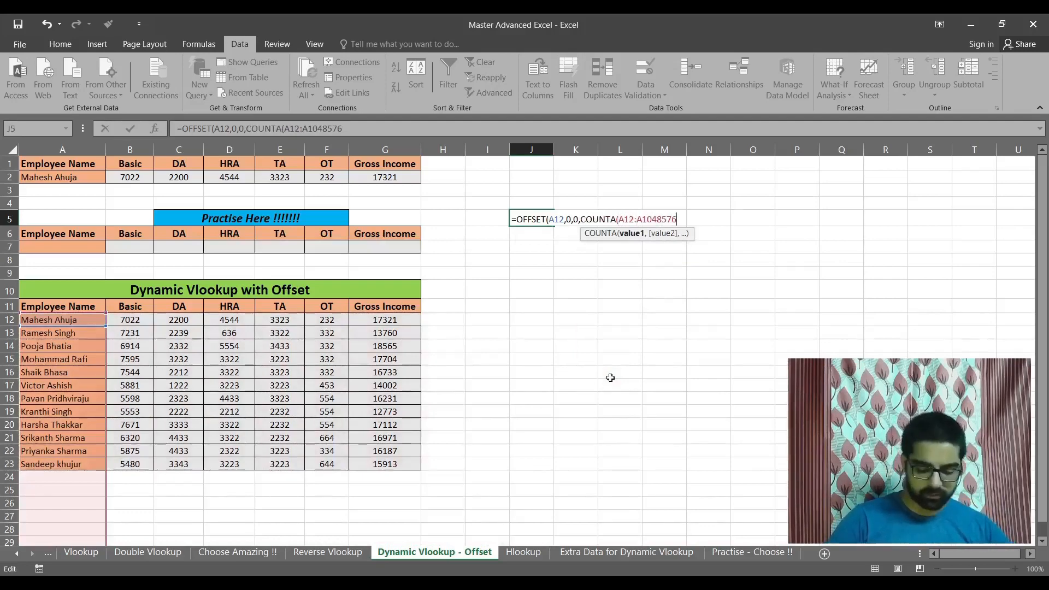
pyautogui.write(')')
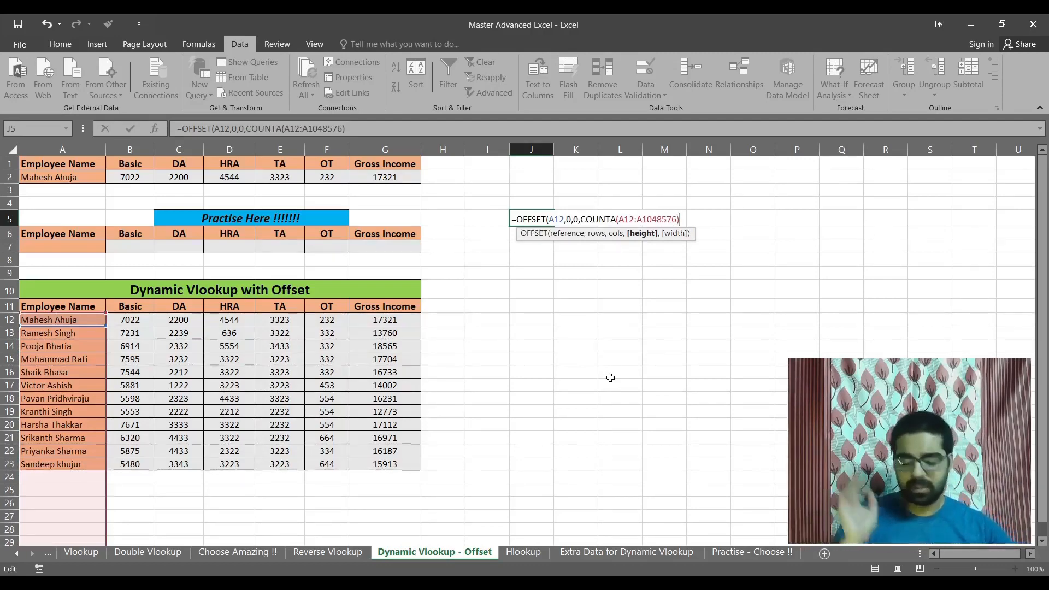
pyautogui.write(')')
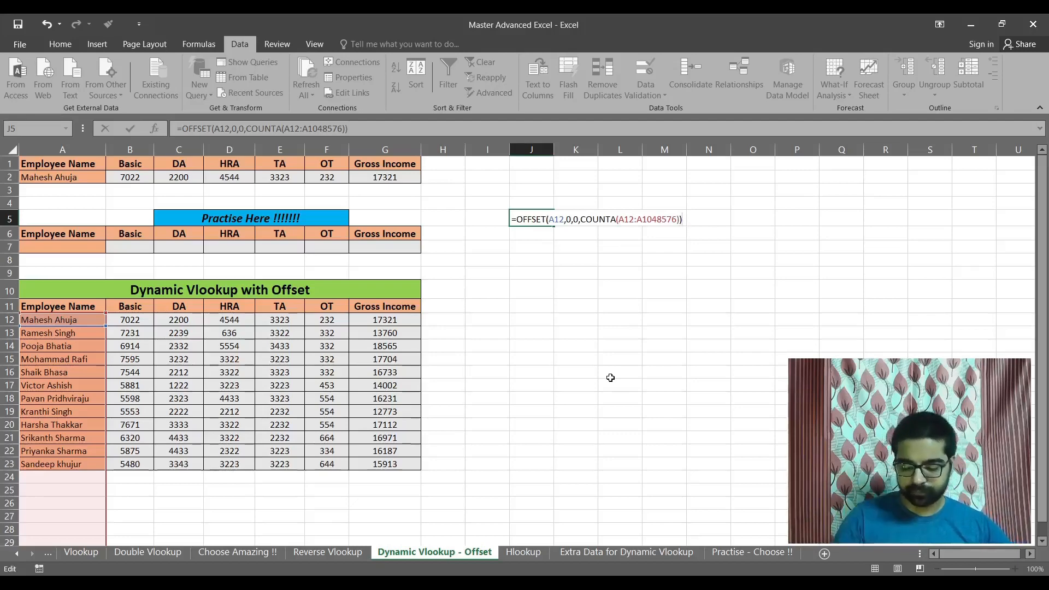
pyautogui.hotkey('ctrl', 'Return')
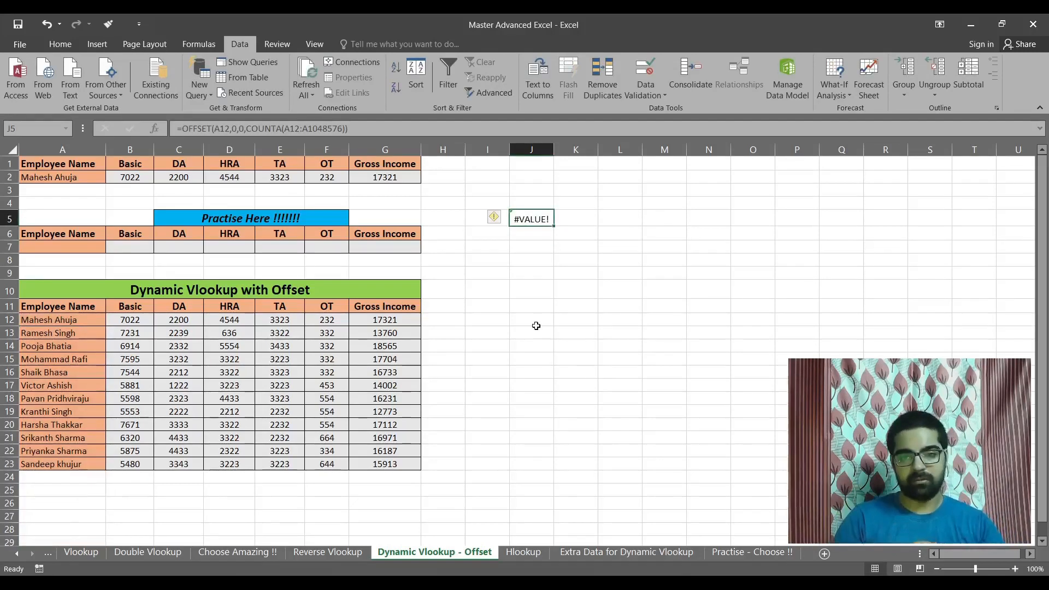
# Review the OFFSET and COUNTA arguments of the formula in J5 without changing them.
pyautogui.press('F2')
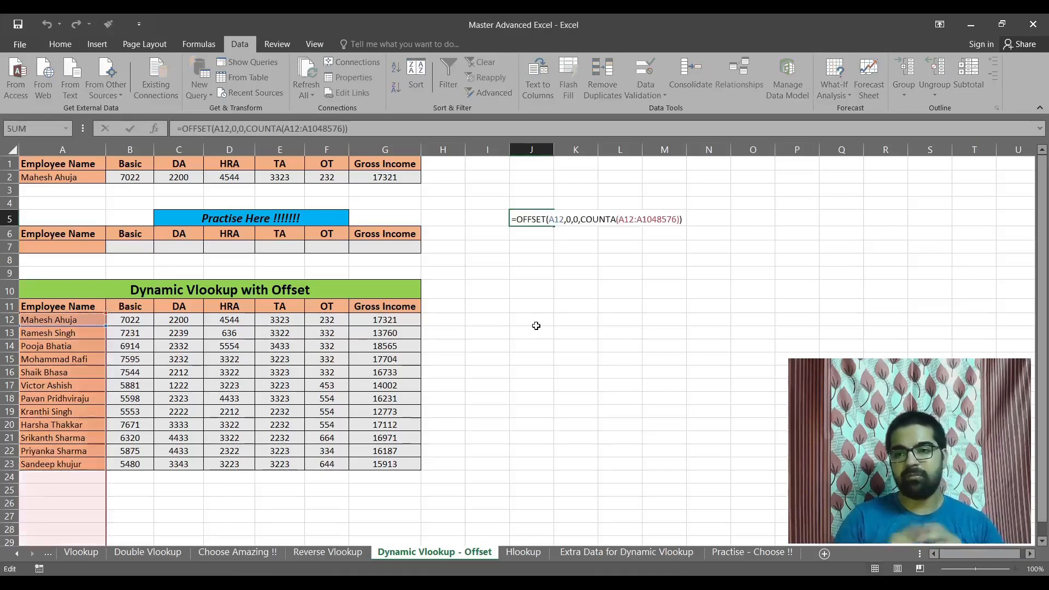
pyautogui.press('Left')
pyautogui.press('Left')
pyautogui.press('Left')
pyautogui.press('Left')
pyautogui.press('Left')
pyautogui.press('Left')
pyautogui.press('Left')
pyautogui.press('Left')
pyautogui.press('Left')
pyautogui.press('Left')
pyautogui.press('Left')
pyautogui.press('Left')
pyautogui.press('Left')
pyautogui.press('Left')
pyautogui.press('Left')
pyautogui.press('Left')
pyautogui.press('Left')
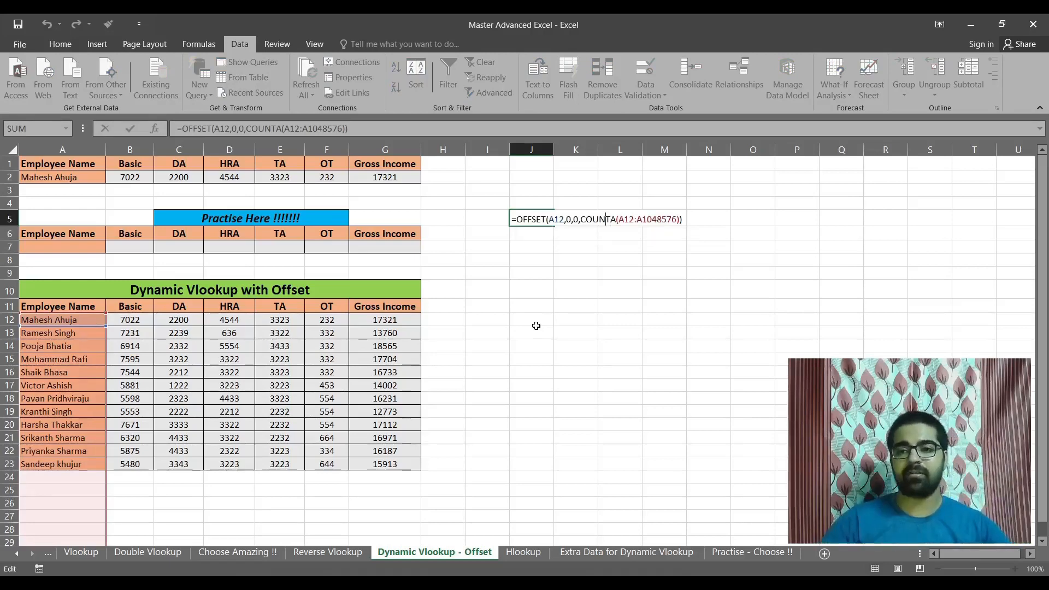
pyautogui.press('Return')
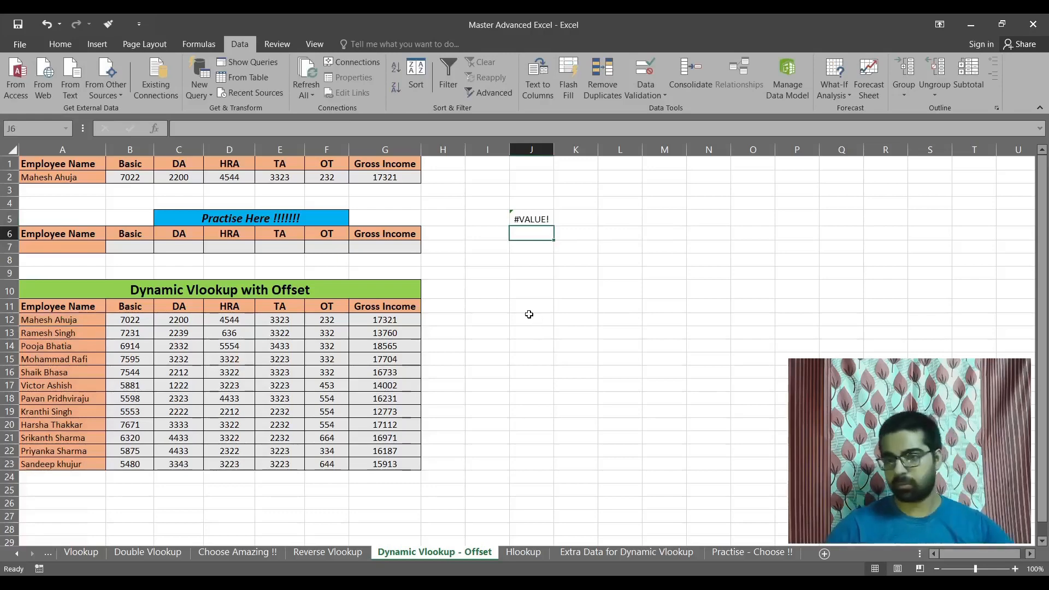
# Copy the full OFFSET formula text from J5 and select the practice Employee Name cell A7.
pyautogui.click(526, 219)
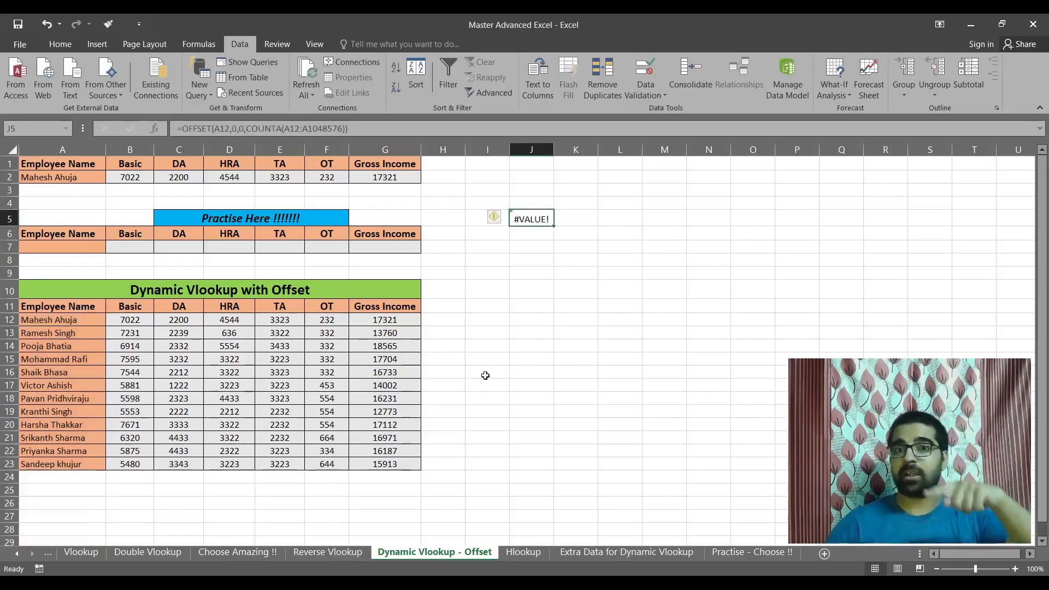
pyautogui.press('F2')
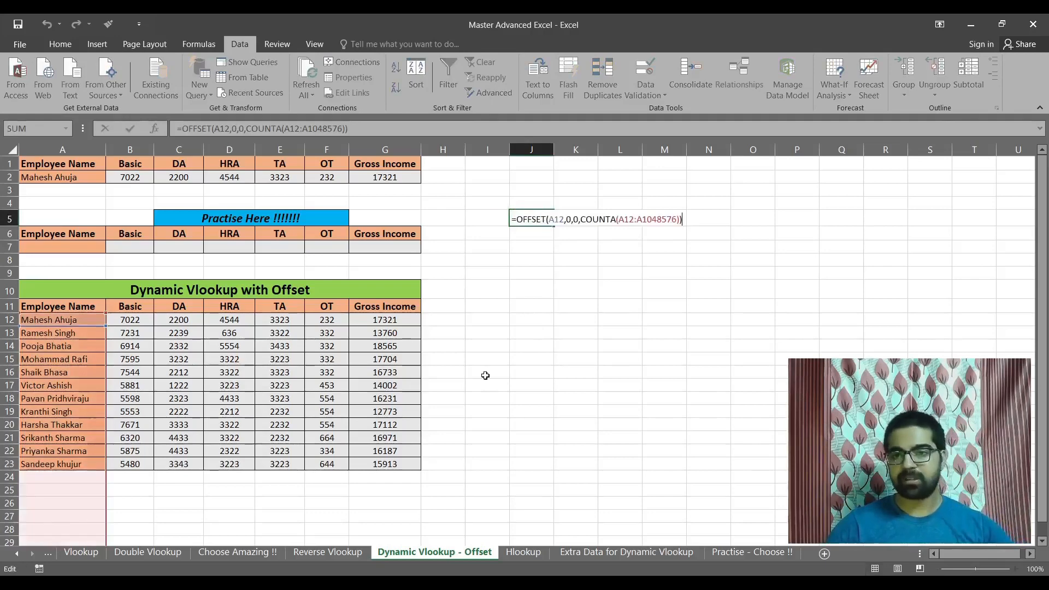
pyautogui.moveTo(686, 221); pyautogui.dragTo(509, 220)
pyautogui.hotkey('ctrl', 'c')
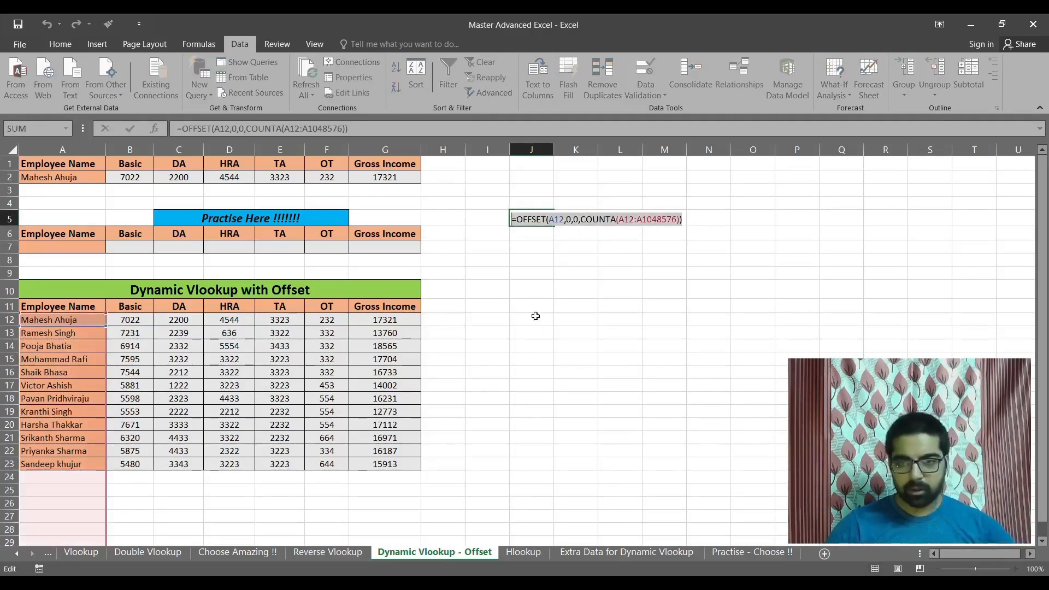
pyautogui.press('Escape')
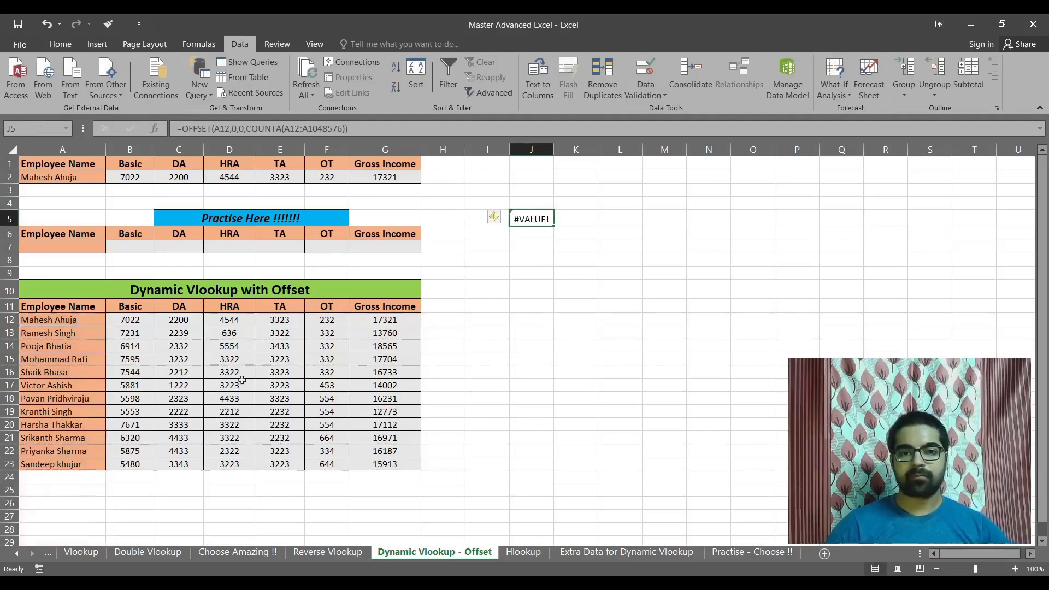
pyautogui.click(70, 247)
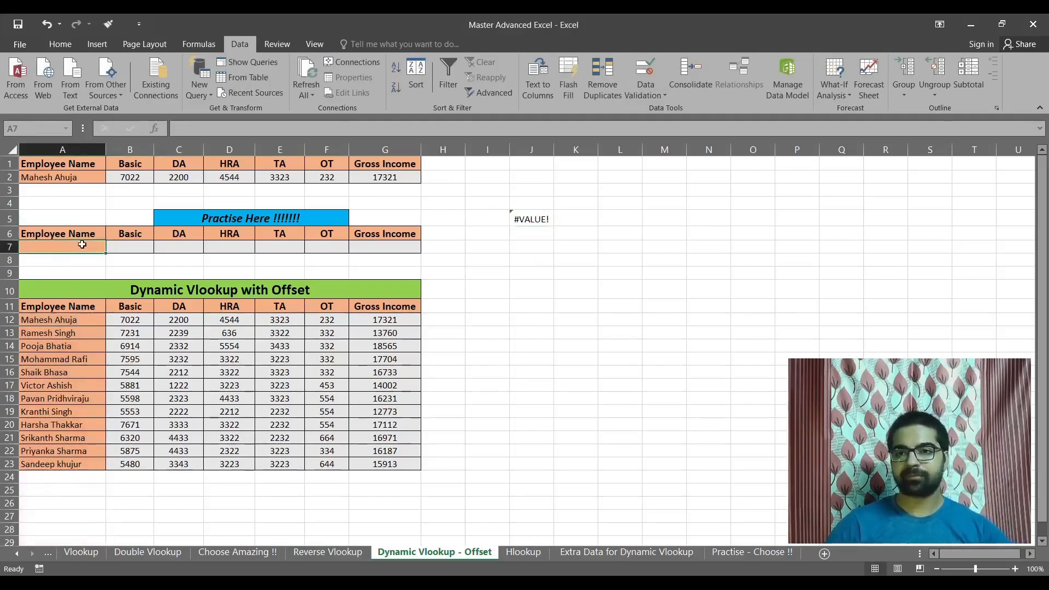
# Add list data validation to practice cell A7 with the copied source =OFFSET(A12,0,0,COUNTA(A12:A1048576)).
pyautogui.click(643, 90)
pyautogui.click(675, 111)
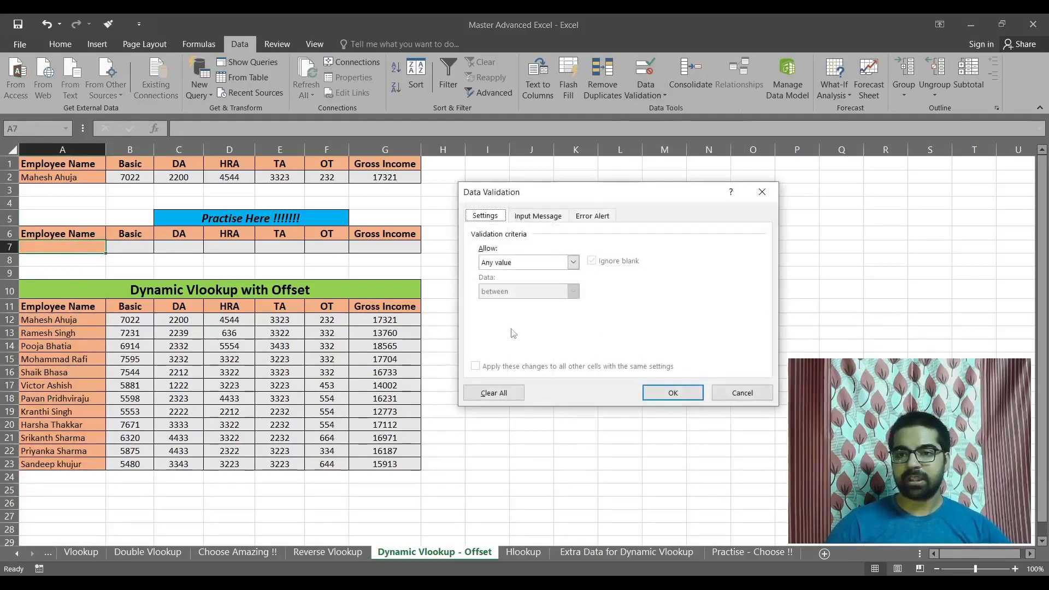
pyautogui.click(572, 262)
pyautogui.click(524, 303)
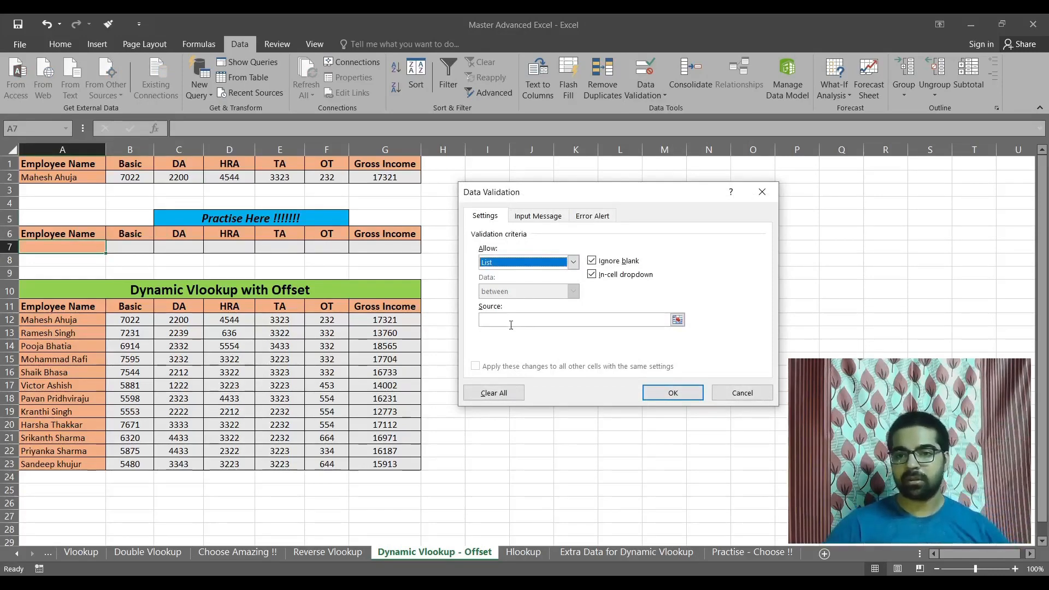
pyautogui.click(527, 325)
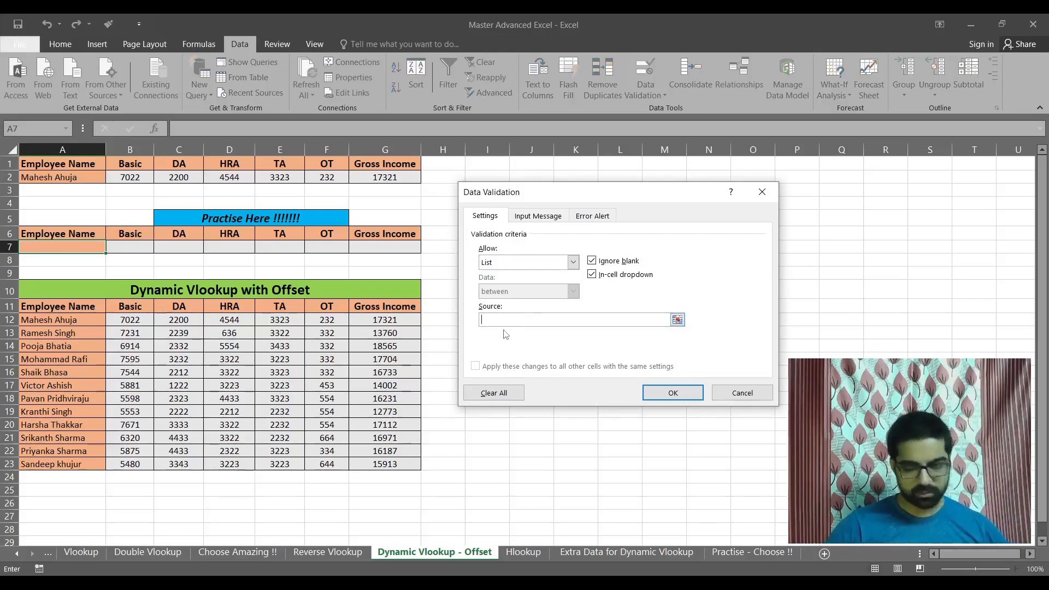
pyautogui.hotkey('ctrl', 'v')
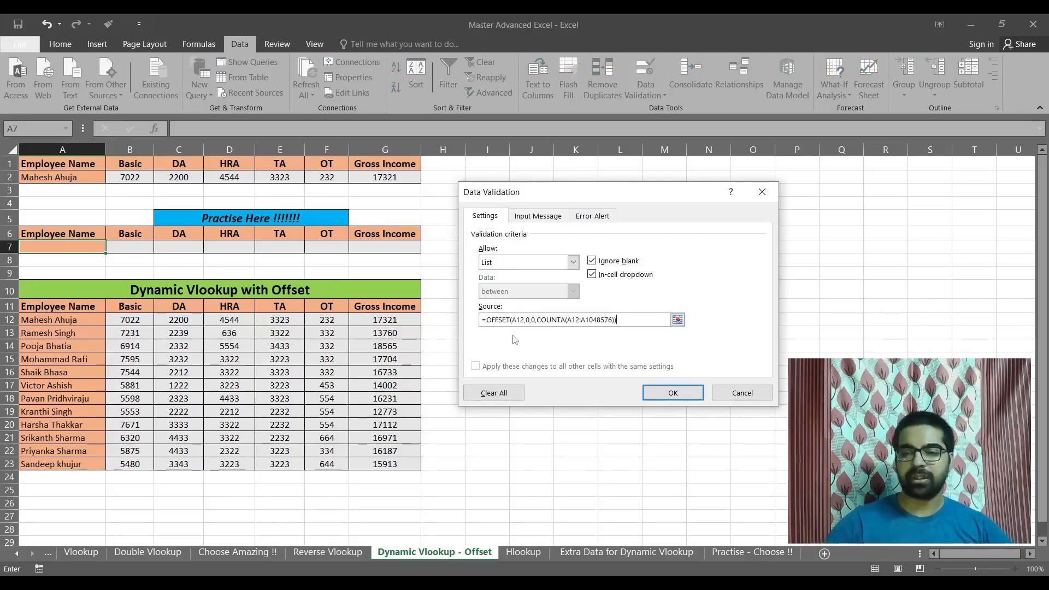
pyautogui.click(659, 392)
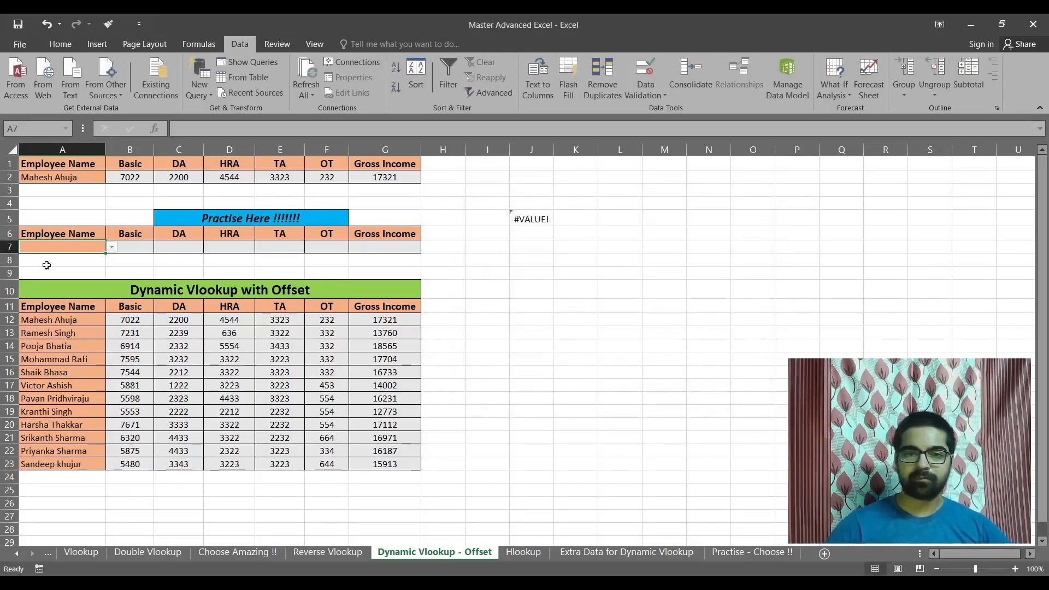
# Clear the test OFFSET formula from cell J5.
pyautogui.click(540, 217)
pyautogui.press('Delete')
pyautogui.click(503, 323)
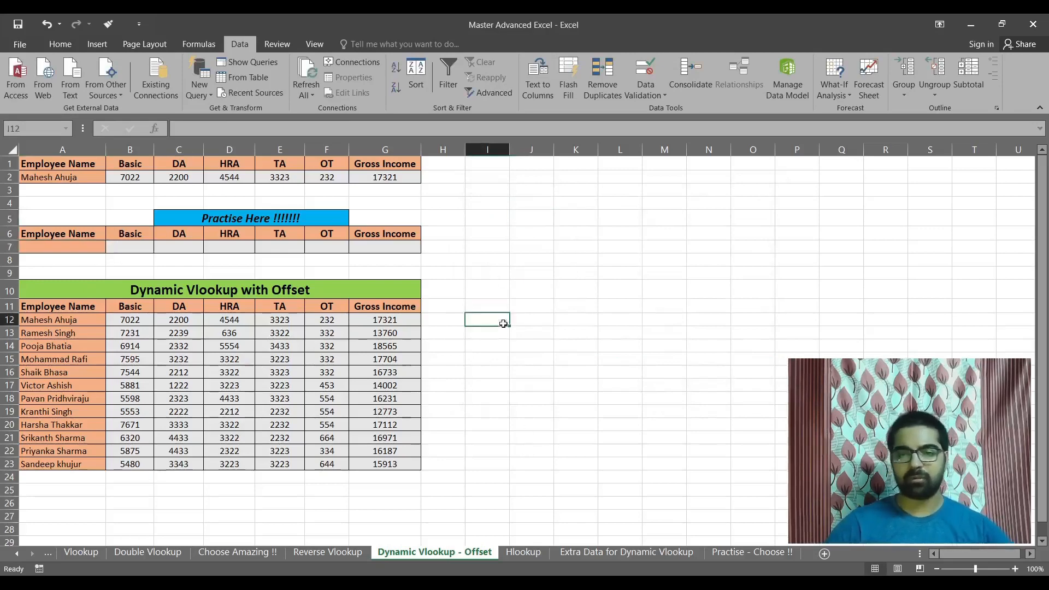
# Test the employee drop-down in A7 by choosing several different names from the list.
pyautogui.click(88, 251)
pyautogui.click(111, 246)
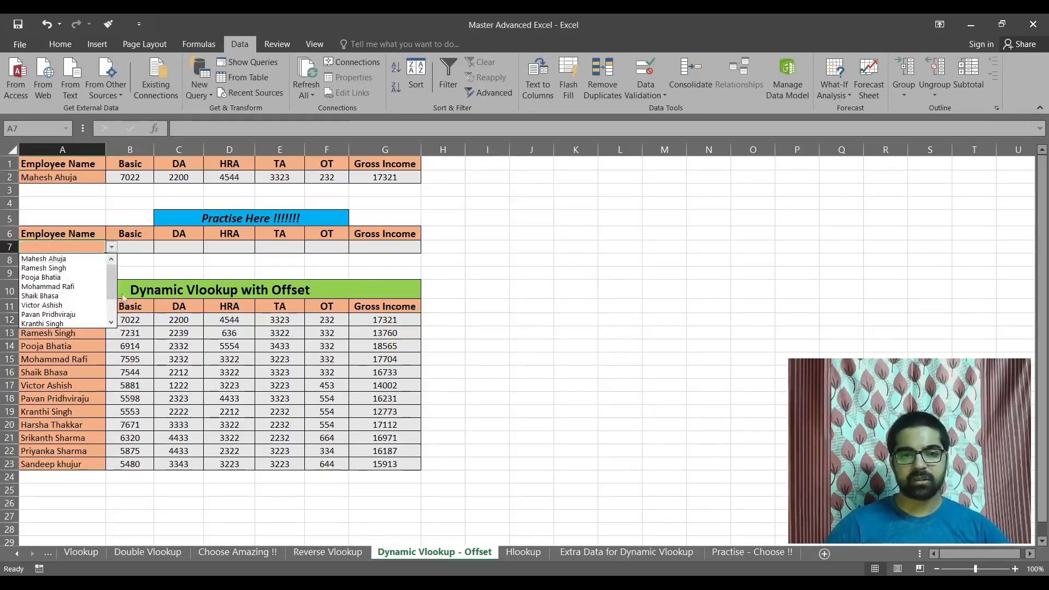
pyautogui.press('Escape')
pyautogui.click(111, 247)
pyautogui.click(69, 258)
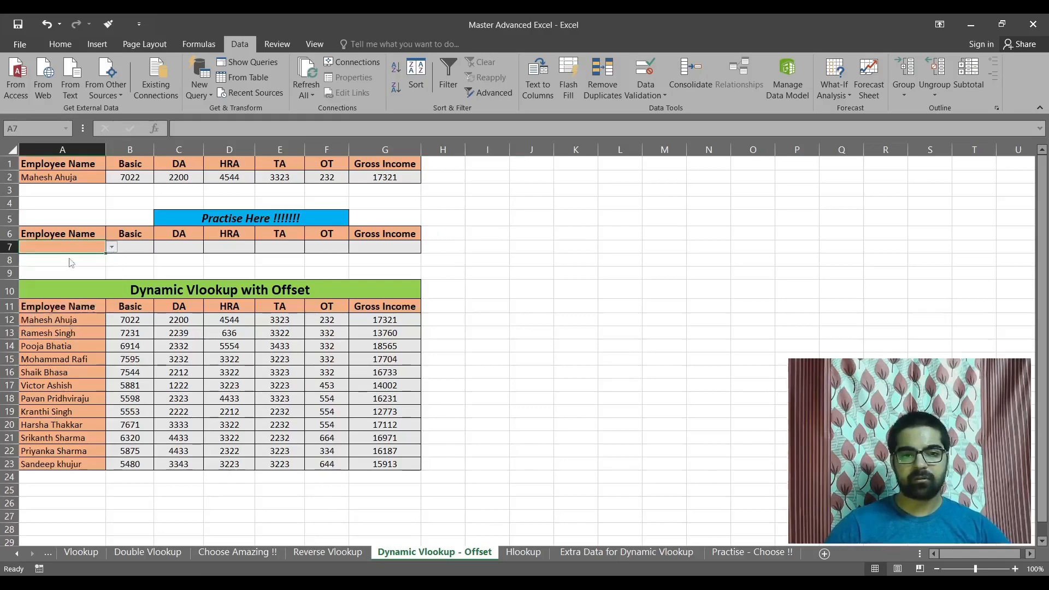
pyautogui.click(111, 246)
pyautogui.scroll(-2, 66, 295)
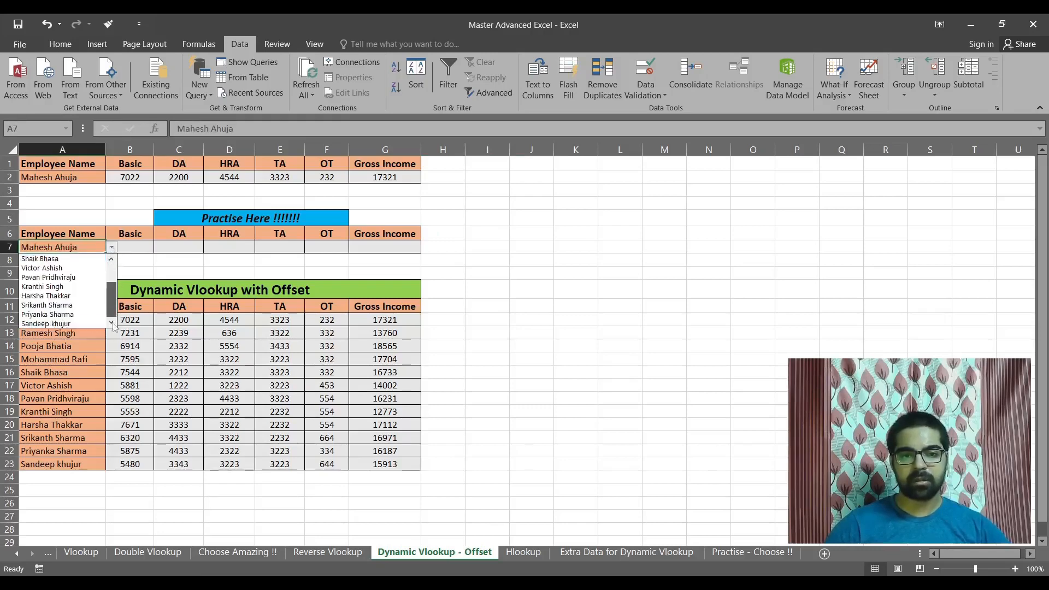
pyautogui.click(59, 286)
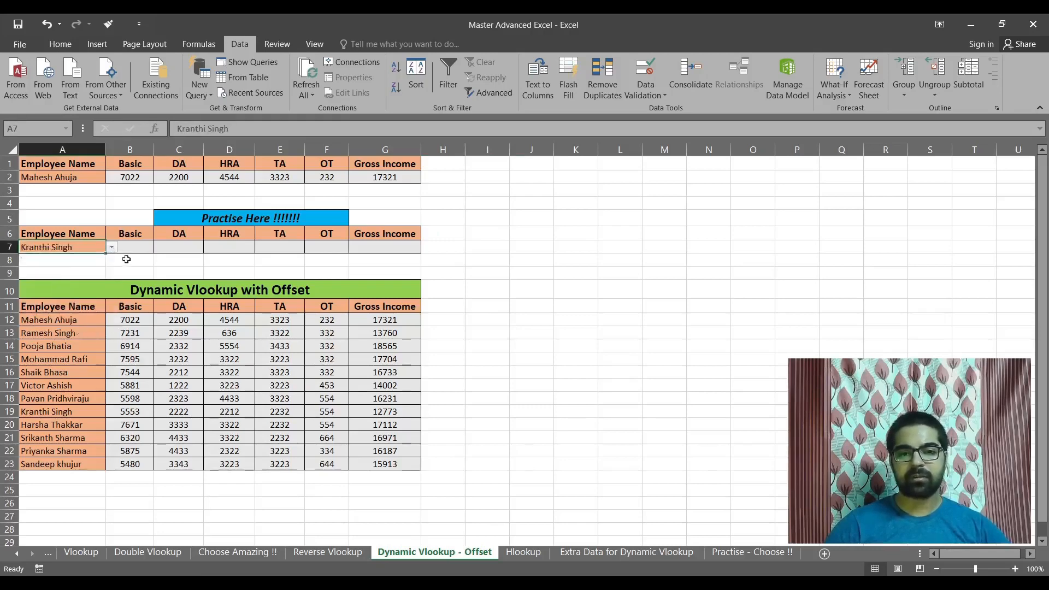
pyautogui.click(111, 247)
pyautogui.click(59, 277)
pyautogui.click(112, 247)
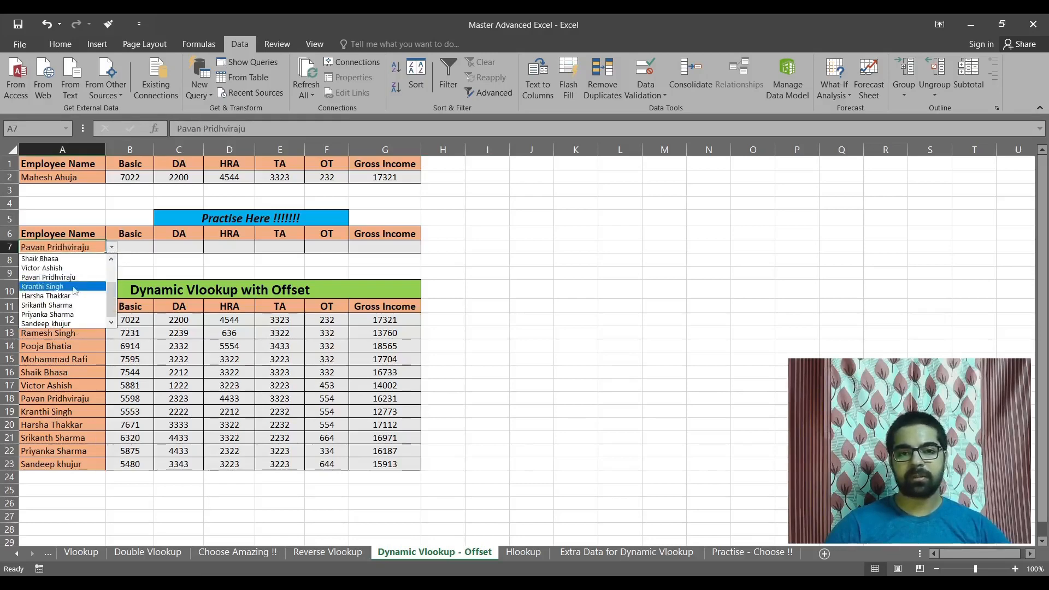
pyautogui.click(68, 292)
pyautogui.click(117, 247)
pyautogui.click(71, 245)
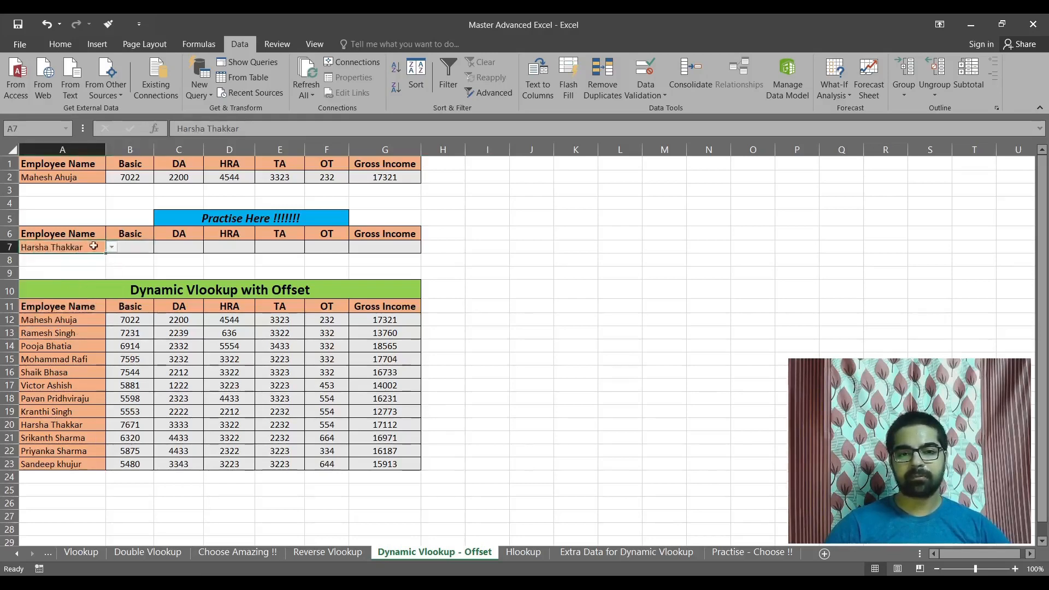
# Choose the first employee of the drop-down list in practice cell A7.
pyautogui.click(112, 247)
pyautogui.moveTo(114, 298); pyautogui.dragTo(115, 274)
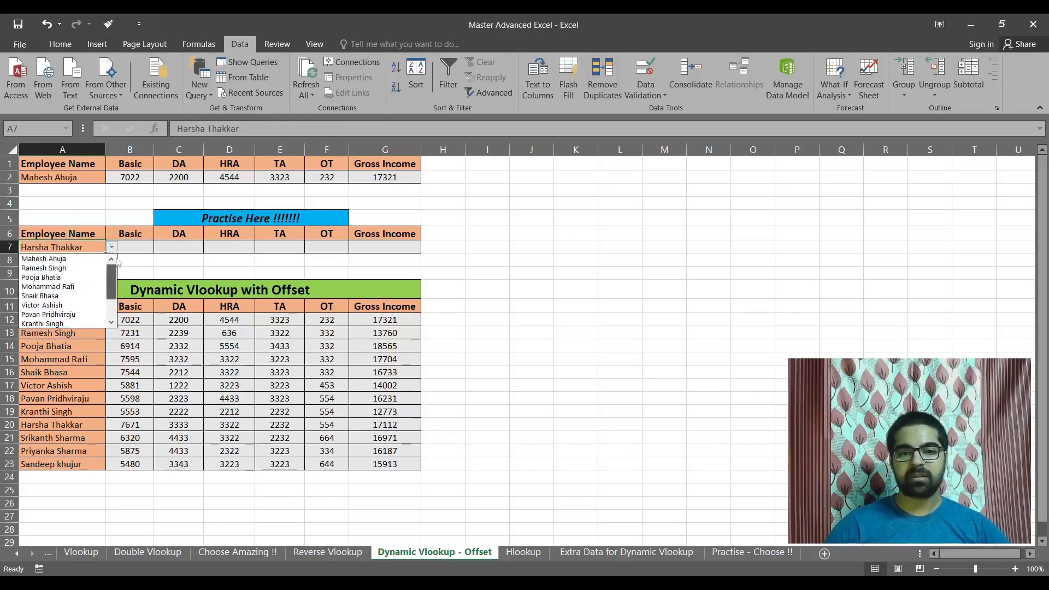
pyautogui.click(64, 258)
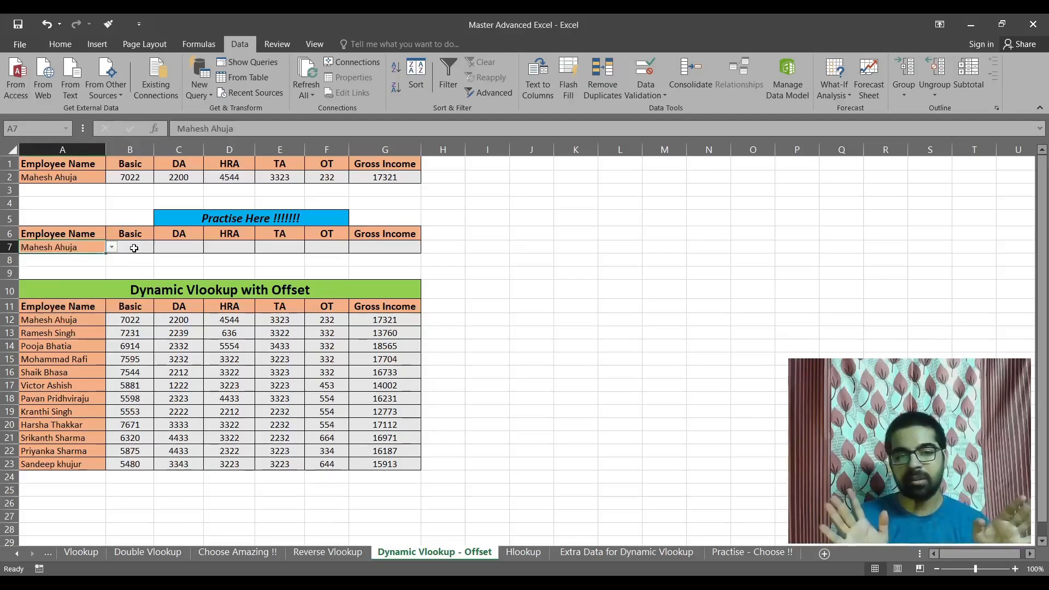
# Start a VLOOKUP formula in the practice Basic cell B7 with the absolute reference $A$7 as lookup value.
pyautogui.click(131, 179)
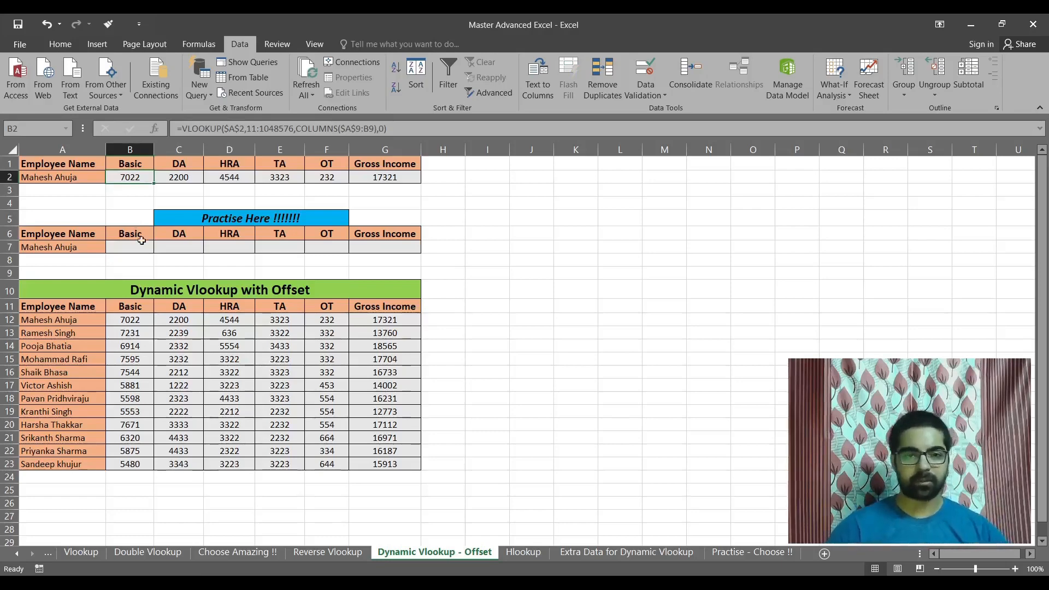
pyautogui.click(138, 246)
pyautogui.write('=vlo')
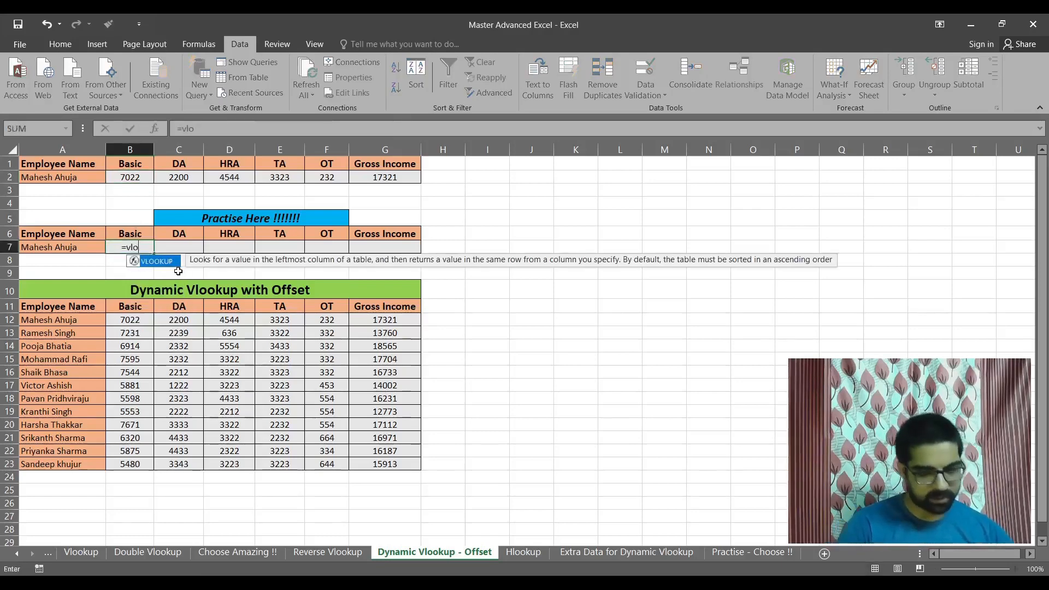
pyautogui.press('Tab')
pyautogui.click(65, 249)
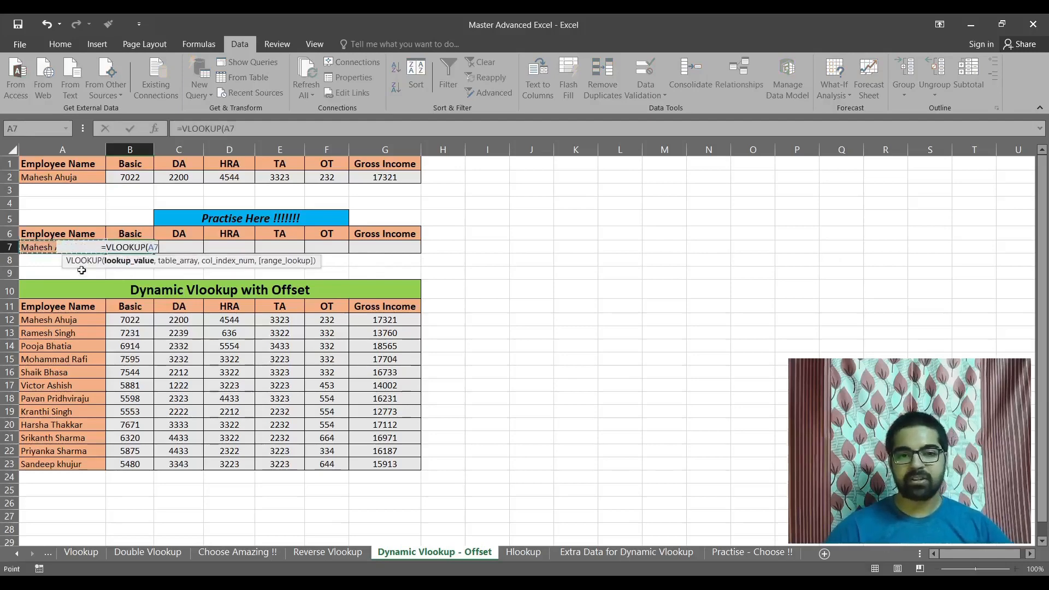
pyautogui.press('F4')
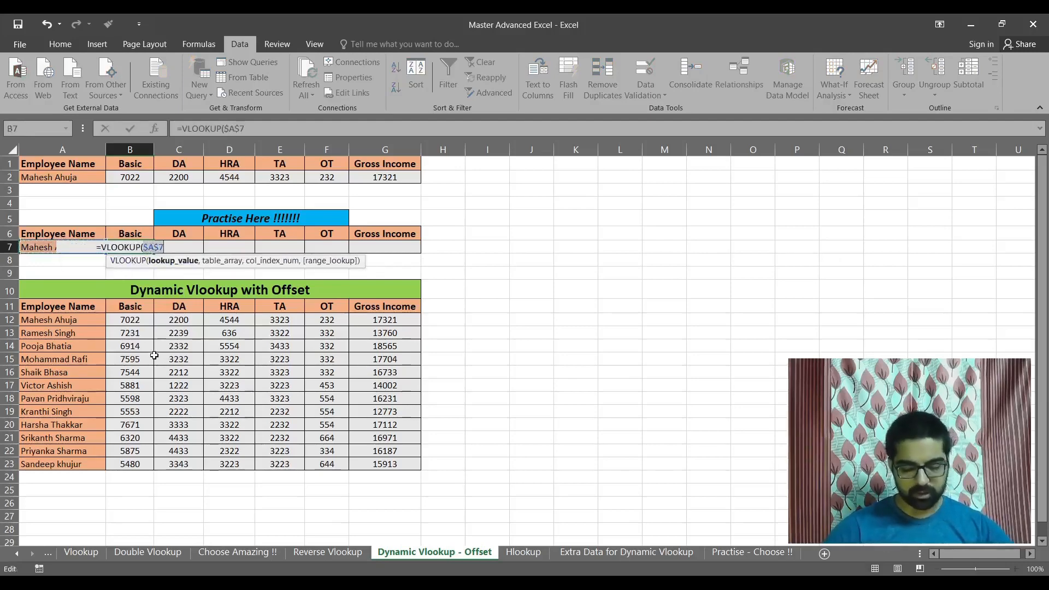
pyautogui.write(',')
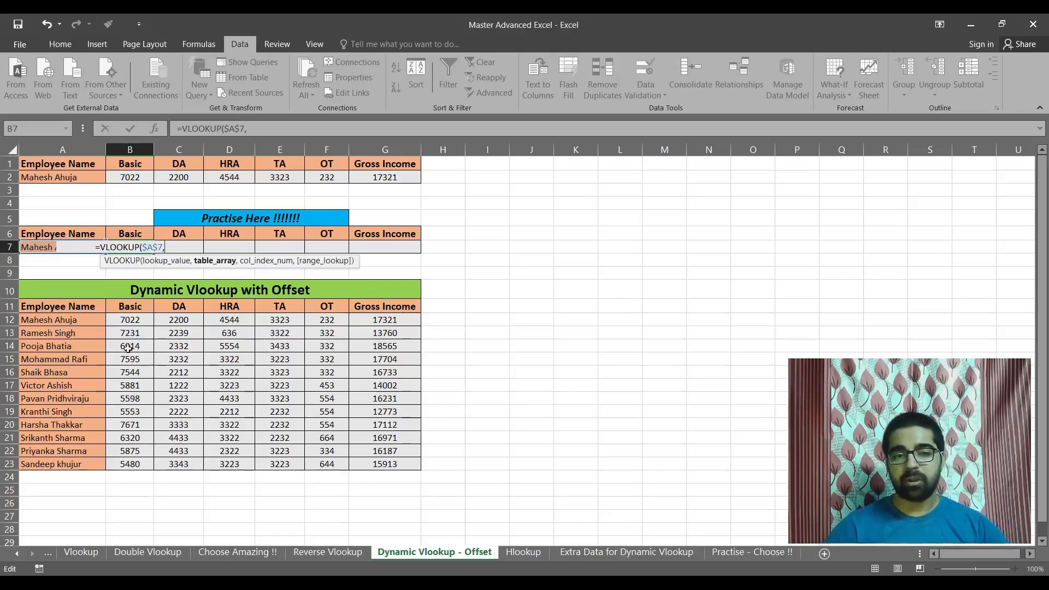
pyautogui.moveTo(55, 306); pyautogui.dragTo(418, 464)
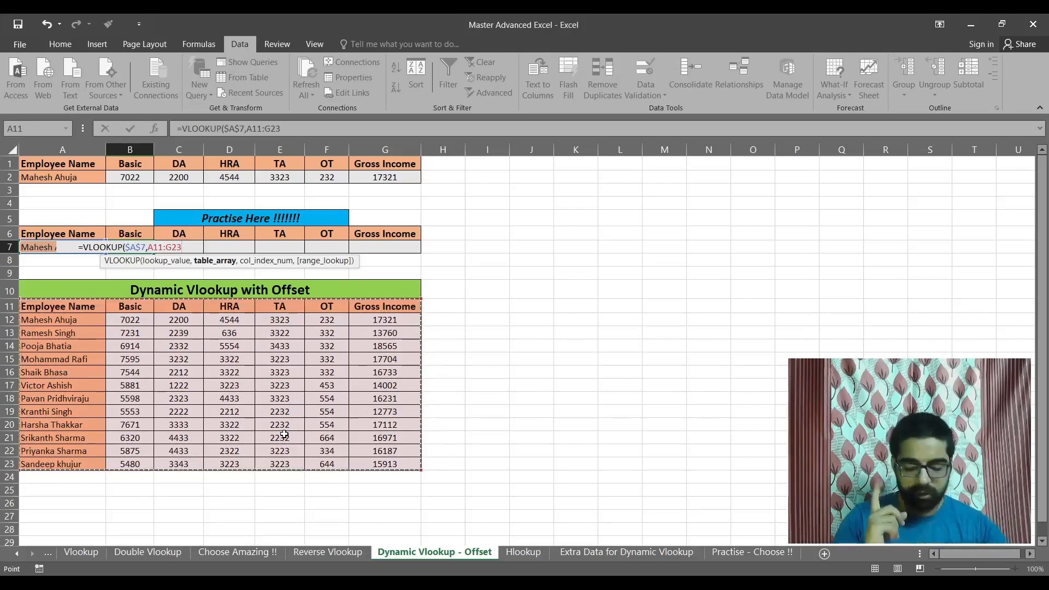
pyautogui.press('BackSpace')
pyautogui.press('BackSpace')
pyautogui.press('BackSpace')
pyautogui.press('BackSpace')
pyautogui.press('BackSpace')
pyautogui.press('BackSpace')
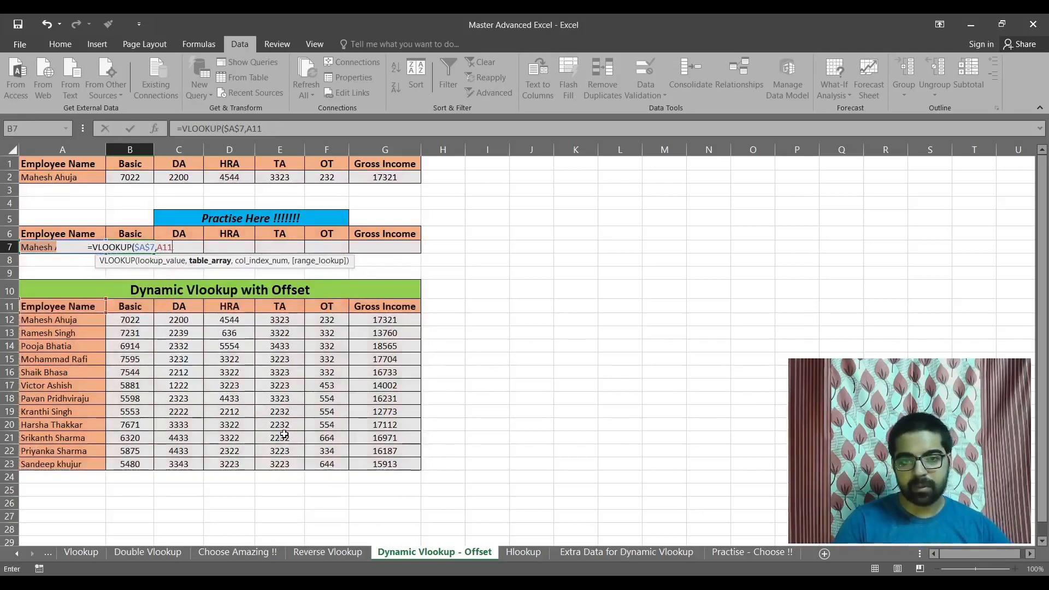
pyautogui.press('BackSpace')
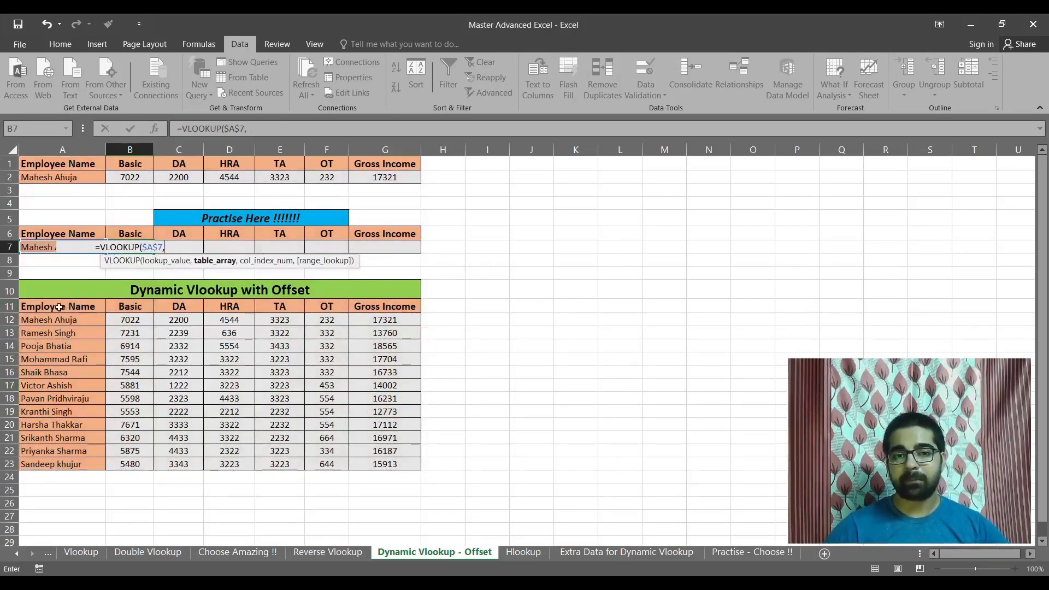
# Set the VLOOKUP table array to all entire rows from the header row 11 to the sheet's end, 11:1048576.
pyautogui.click(8, 306)
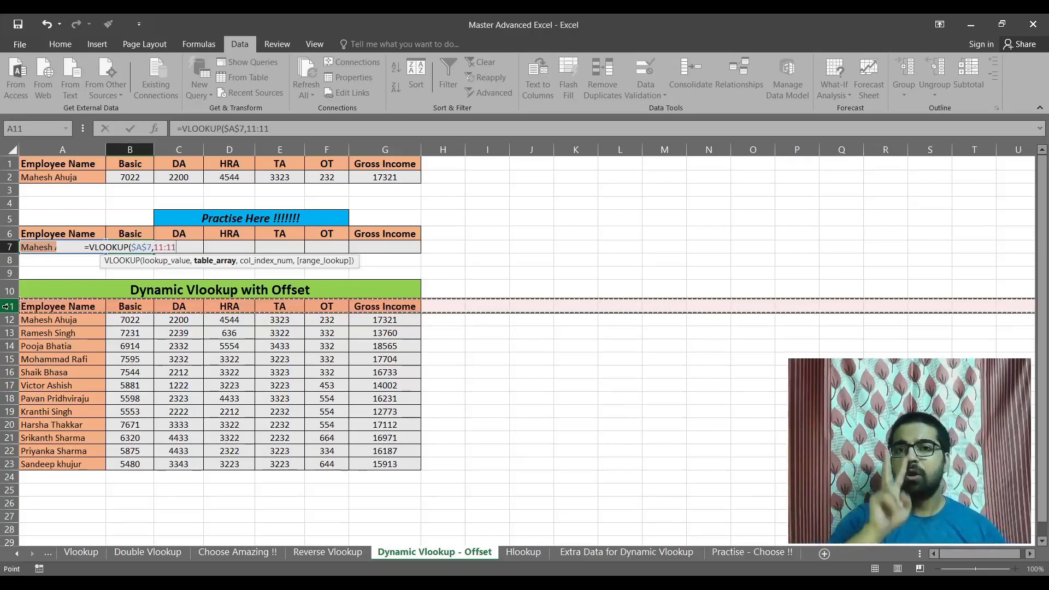
pyautogui.moveTo(7, 306); pyautogui.dragTo(9, 479)
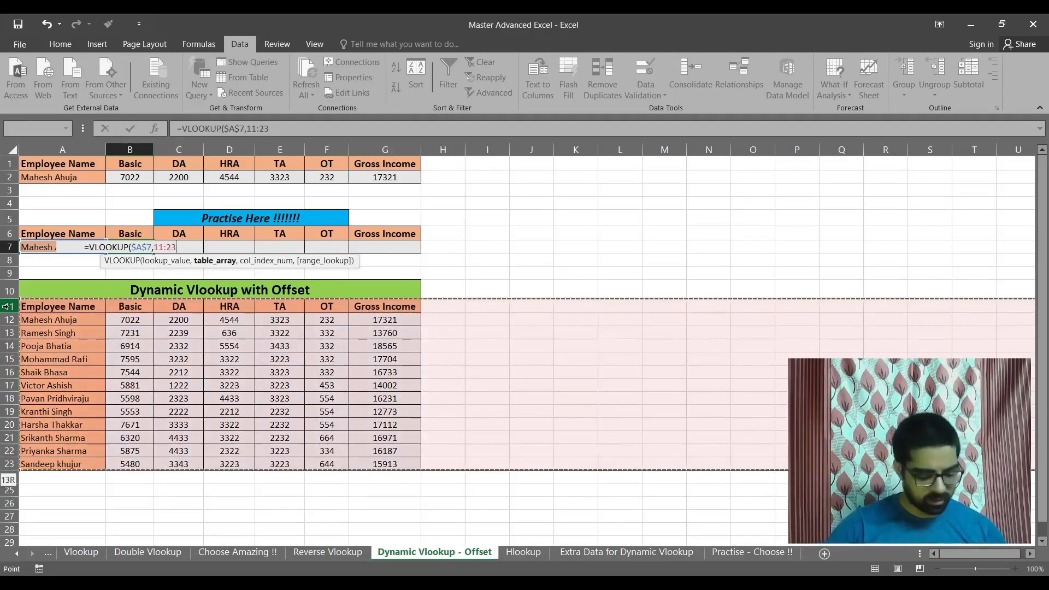
pyautogui.hotkey('ctrl', 'shift', 'Down')
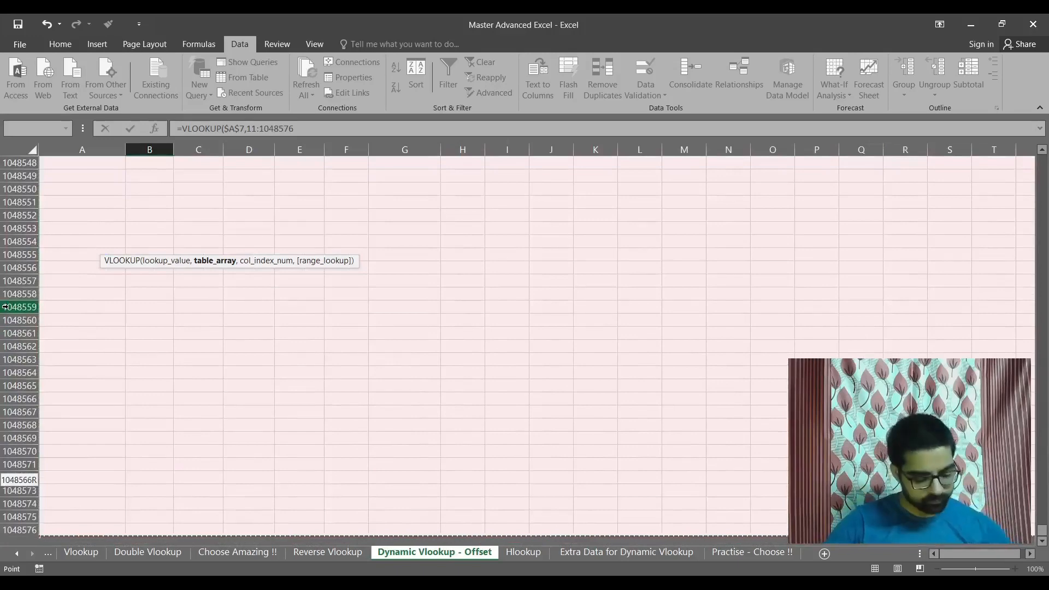
pyautogui.hotkey('ctrl', 'BackSpace')
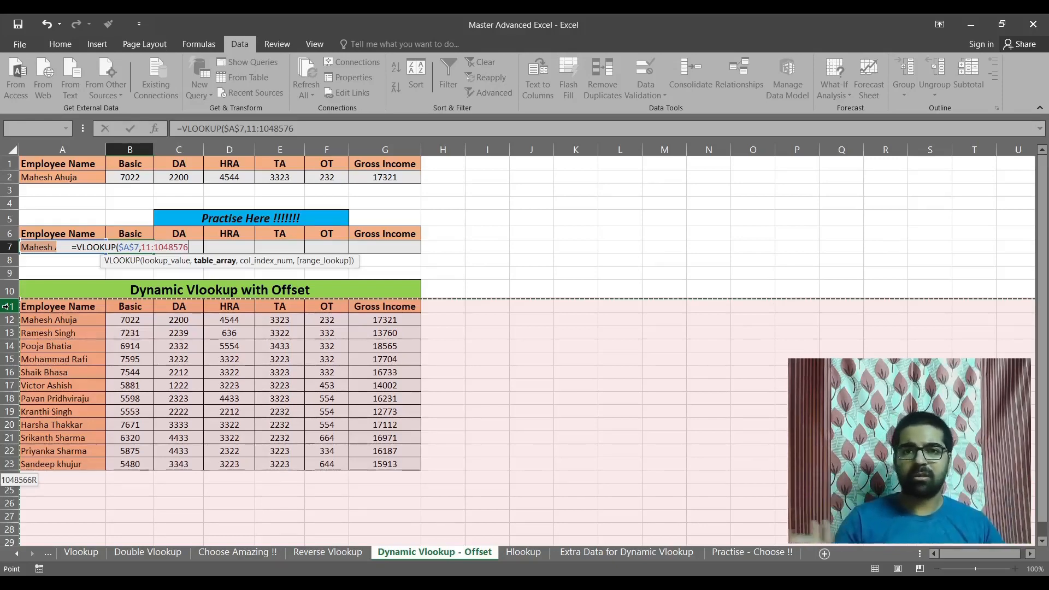
pyautogui.write(',')
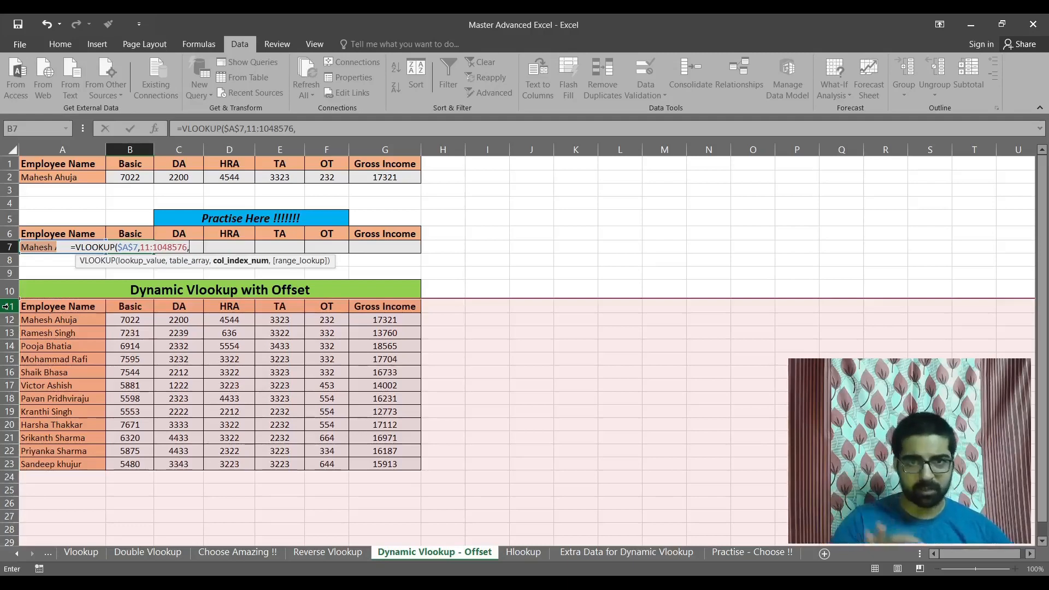
# Supply the VLOOKUP column index with COLUMNS($A$4:B4), locking only the start cell A4 of the range.
pyautogui.write('col')
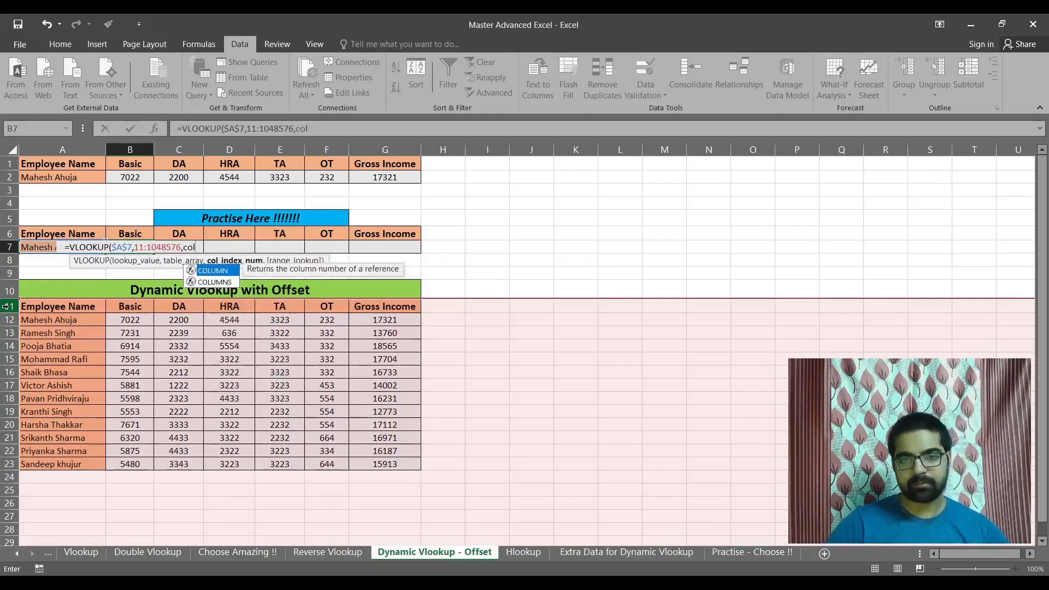
pyautogui.press('Down')
pyautogui.press('Tab')
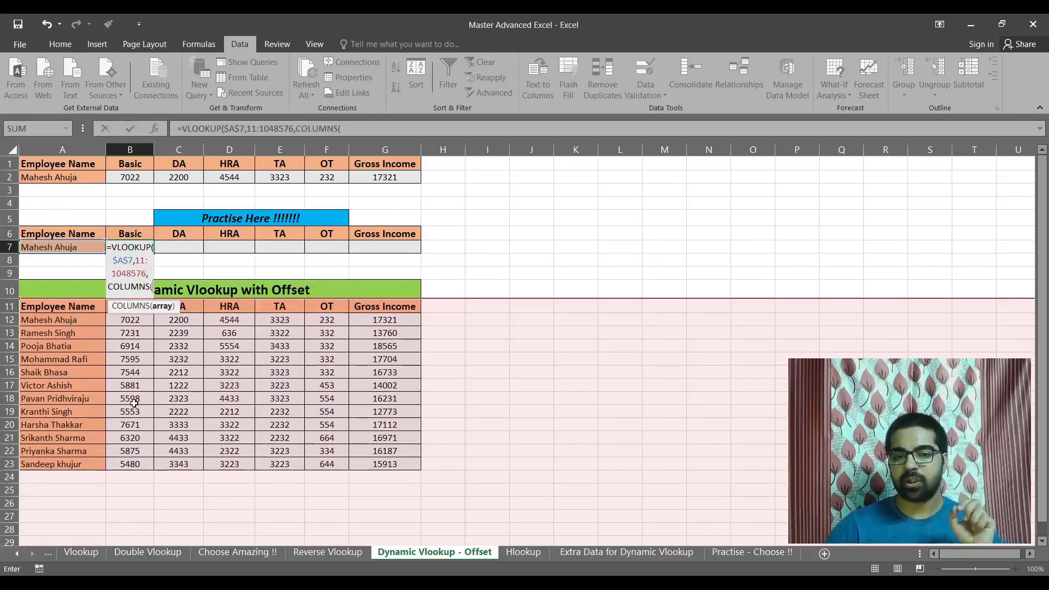
pyautogui.click(54, 199)
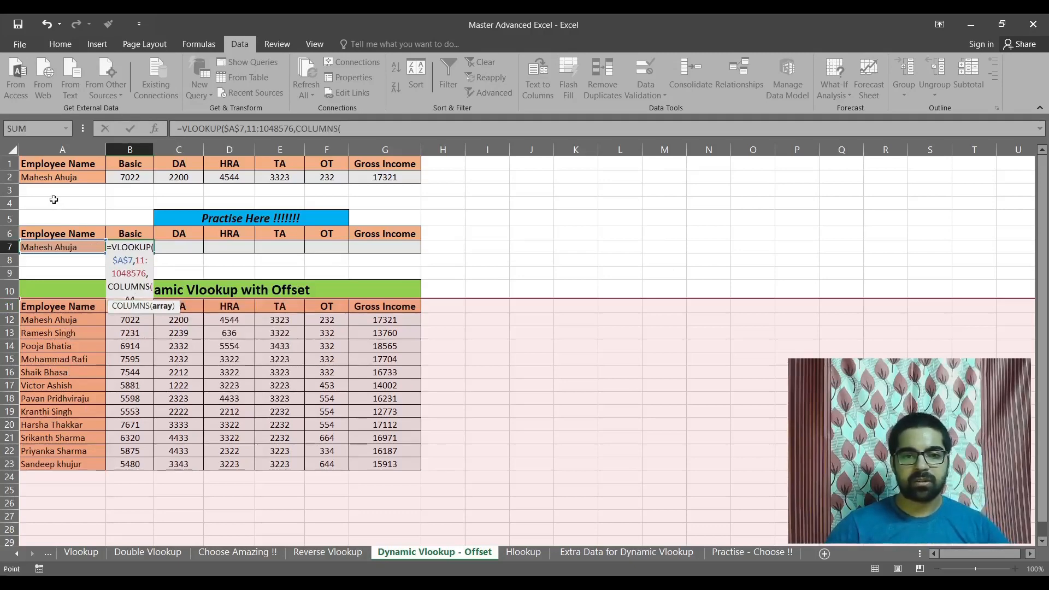
pyautogui.moveTo(54, 200); pyautogui.dragTo(131, 202)
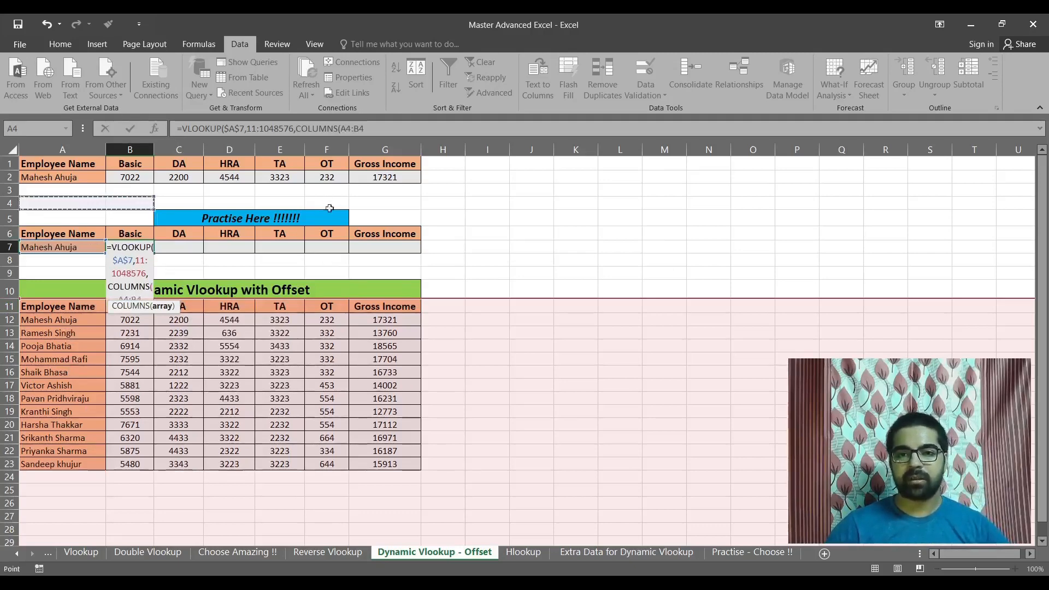
pyautogui.doubleClick(349, 129)
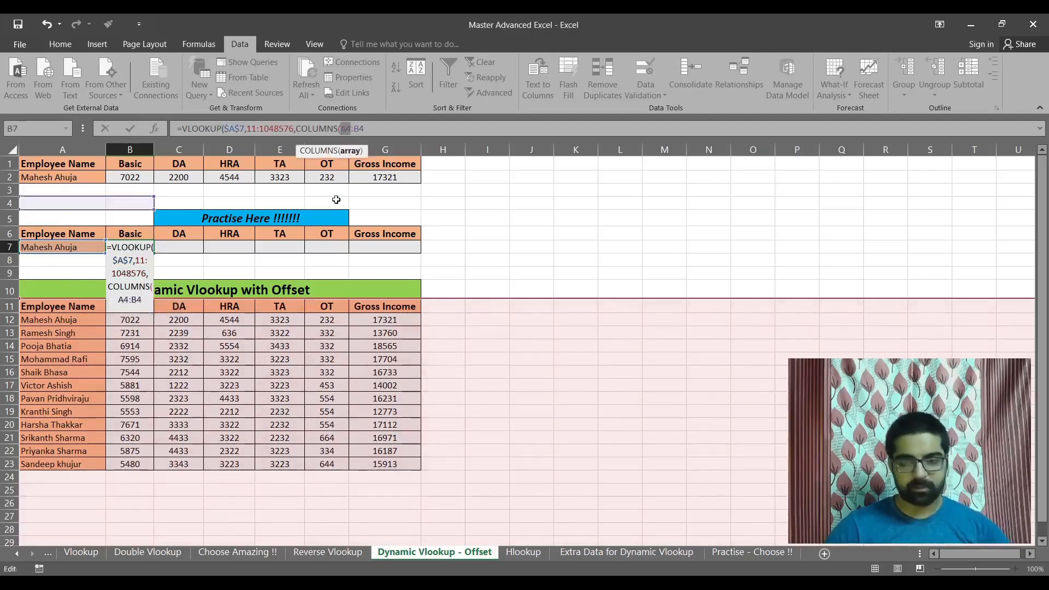
pyautogui.press('F4')
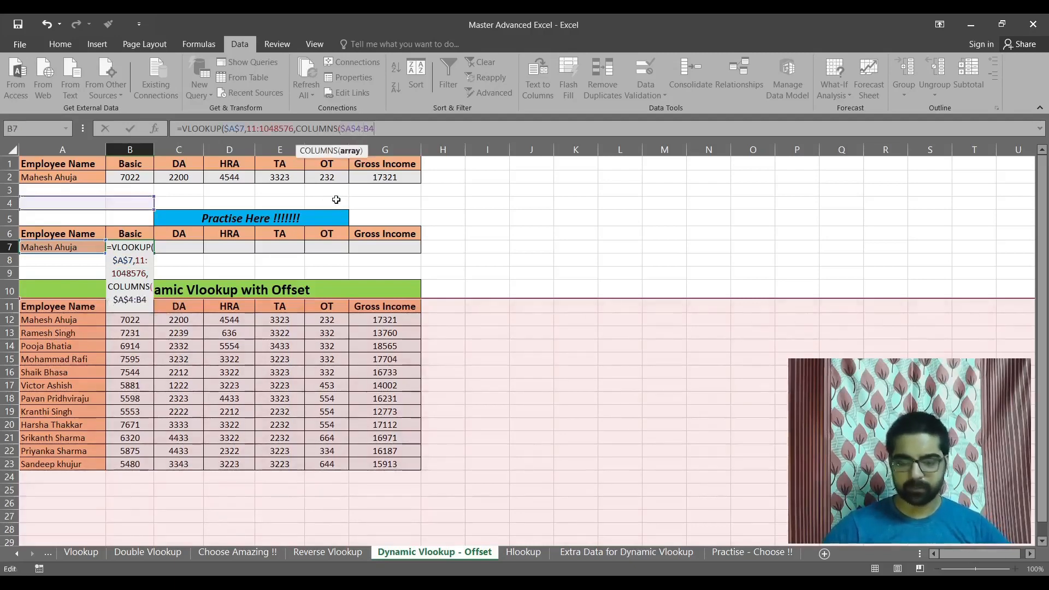
pyautogui.write(')')
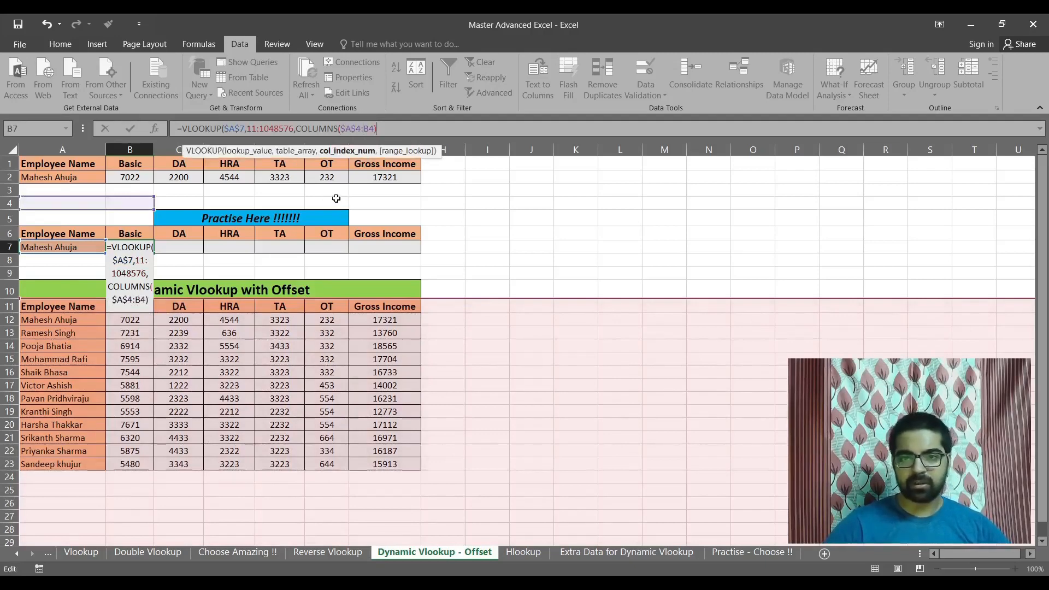
pyautogui.write(',')
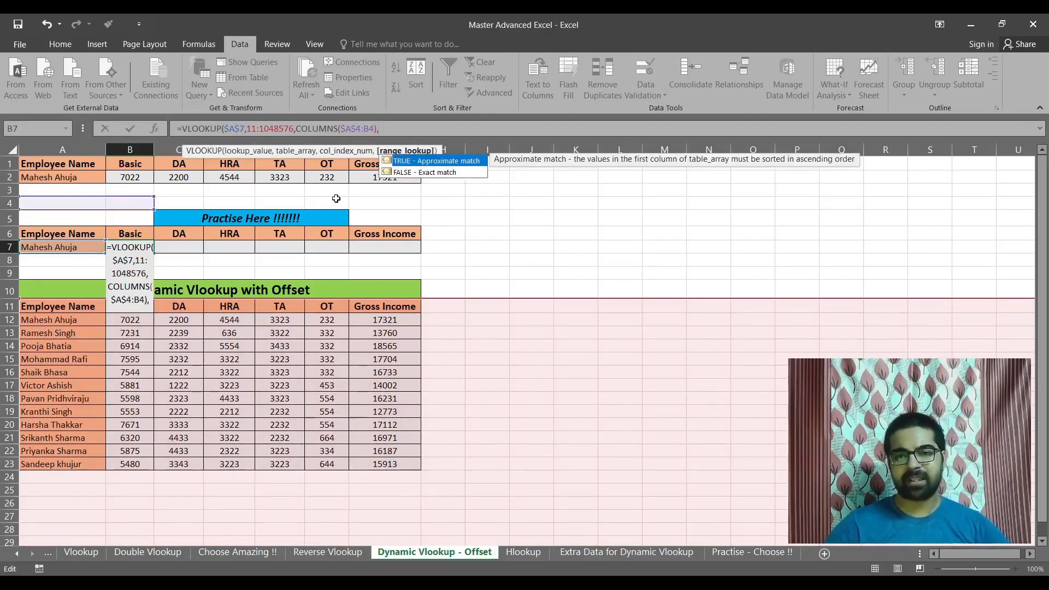
pyautogui.write('0')
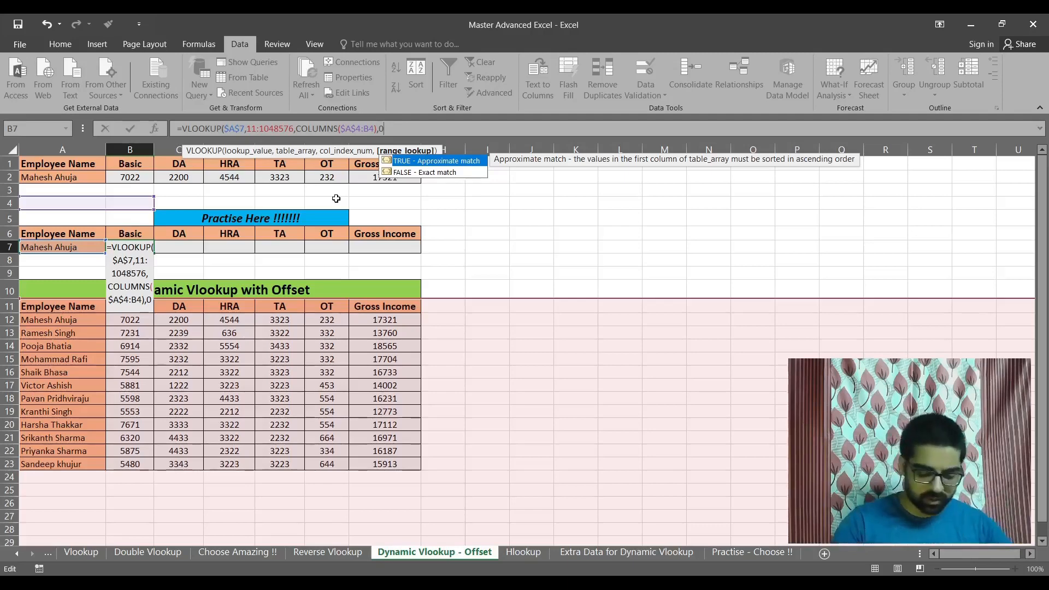
# Finish the B7 VLOOKUP with exact match 0 and fill the formula across to the practice Gross Income cell G7.
pyautogui.write(')')
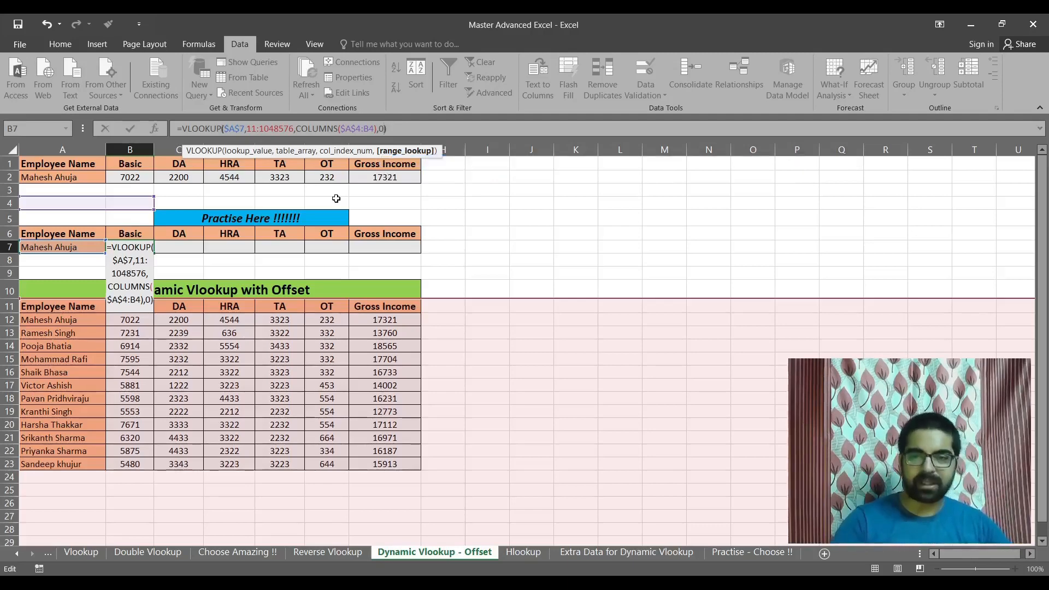
pyautogui.press('Return')
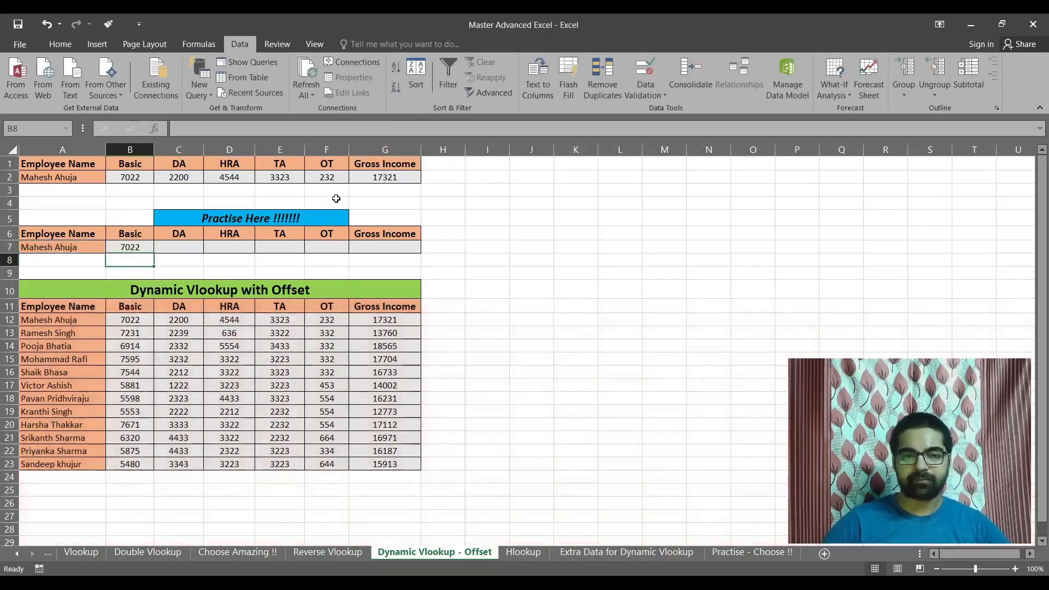
pyautogui.press('Up')
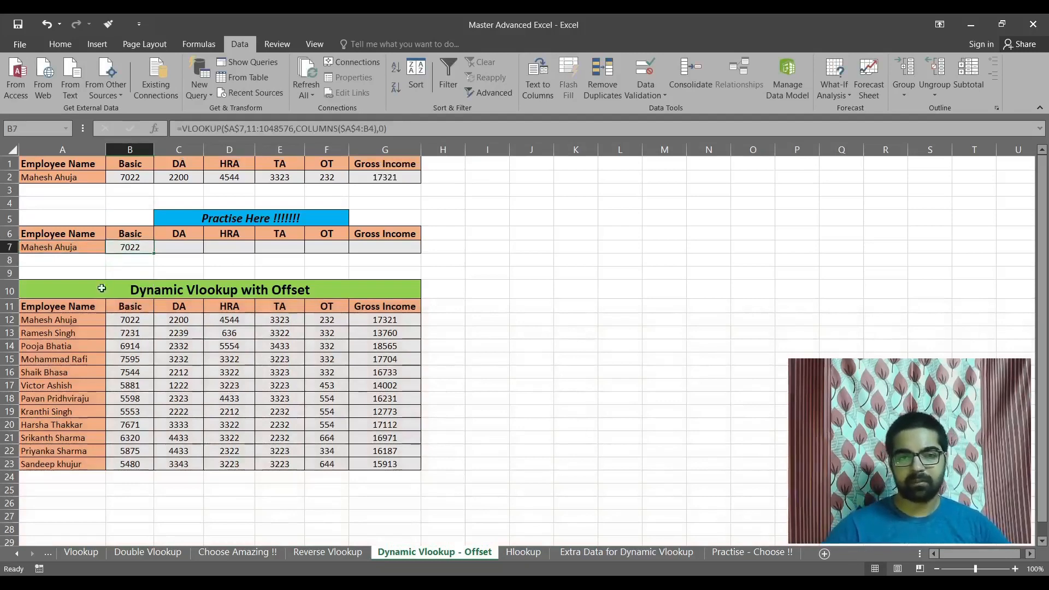
pyautogui.moveTo(153, 250); pyautogui.dragTo(417, 251)
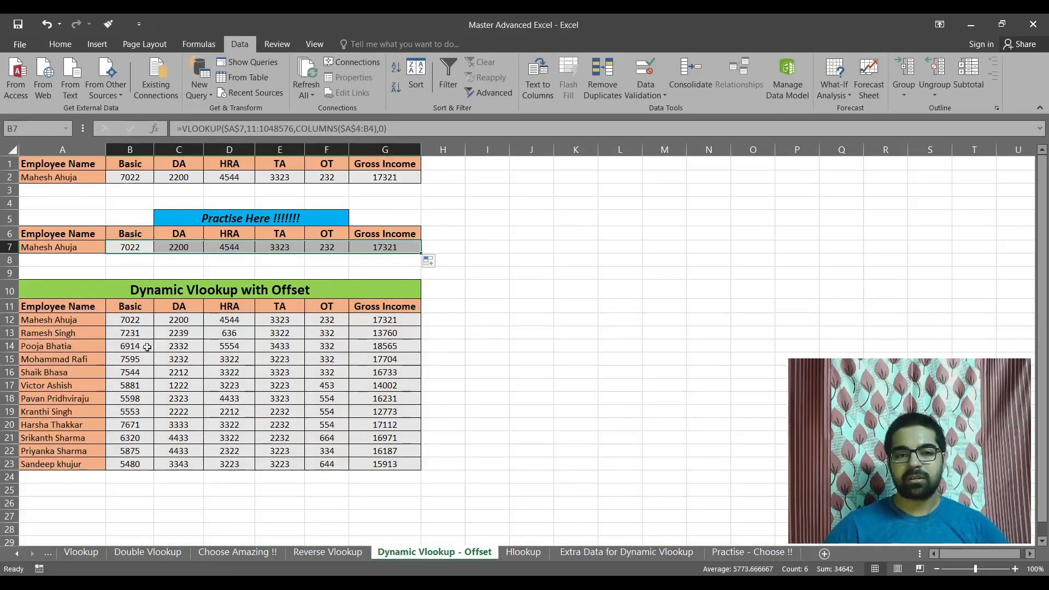
# Compare the practice row with source row 12, and test the lookup by choosing the sixth employee in A7 and comparing row 17.
pyautogui.click(10, 320)
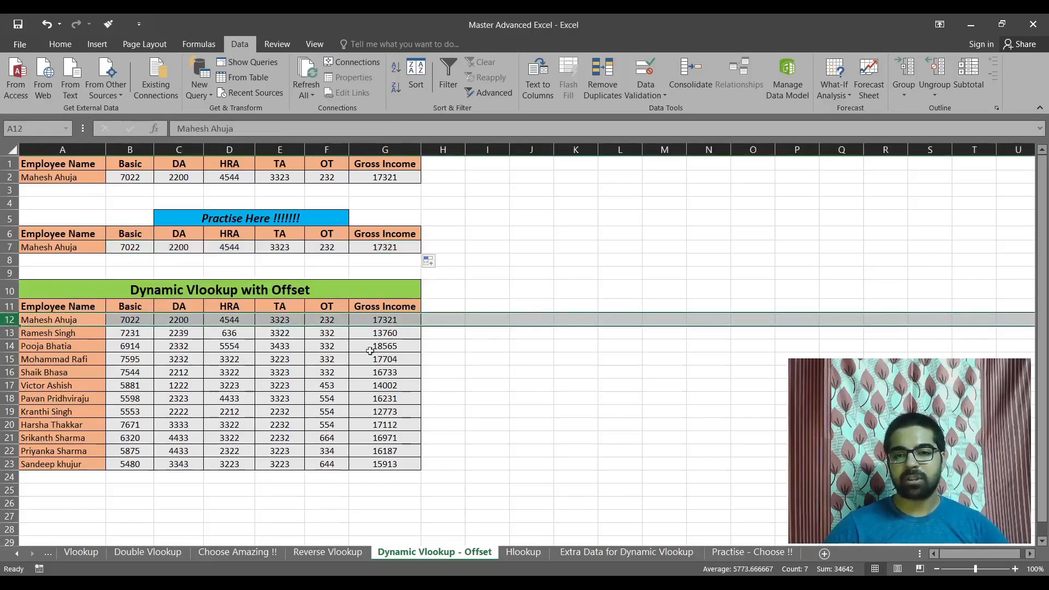
pyautogui.click(80, 248)
pyautogui.click(111, 247)
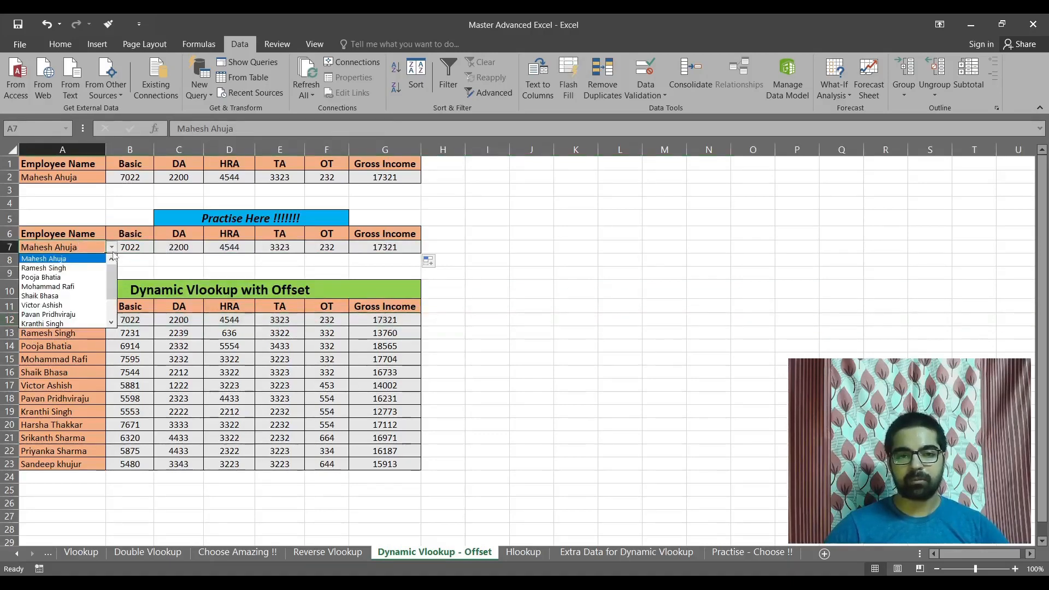
pyautogui.click(63, 303)
pyautogui.click(10, 385)
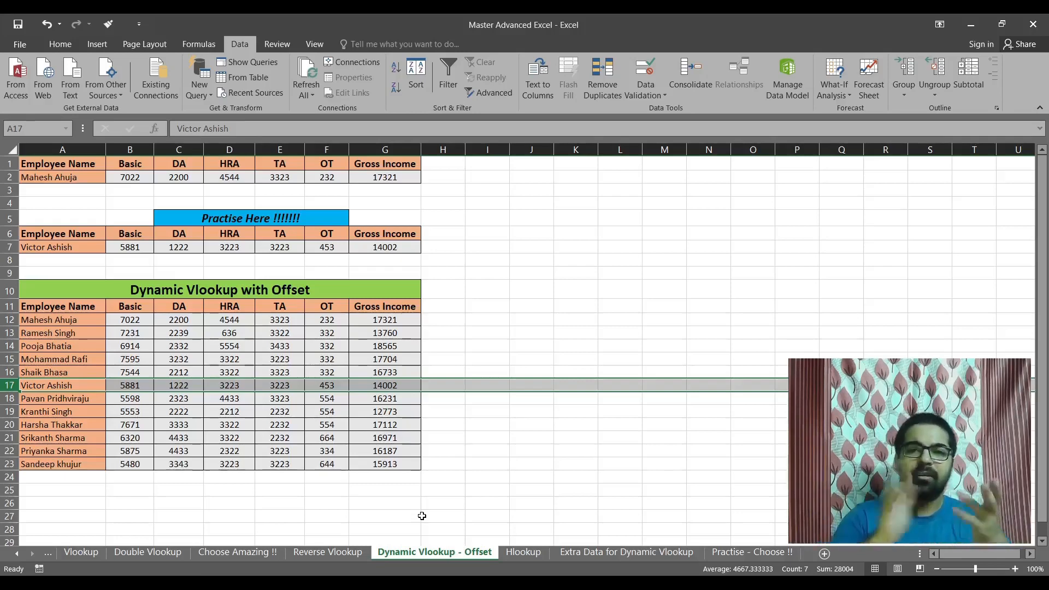
# Examine the extra columns and extra rows provided on the Extra Data for Dynamic Vlookup sheet.
pyautogui.click(627, 553)
pyautogui.click(83, 240)
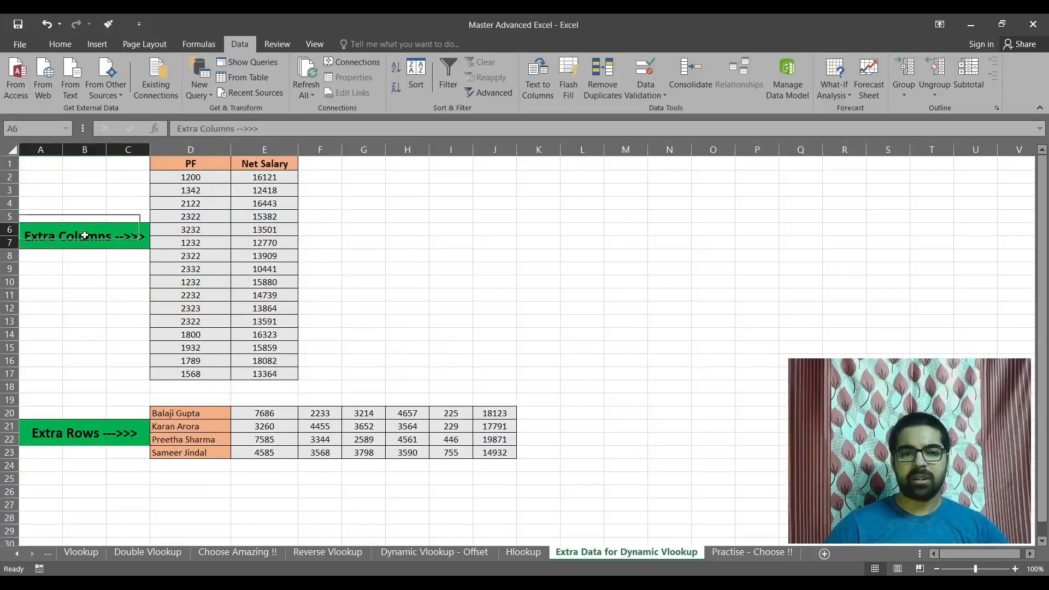
pyautogui.moveTo(211, 165); pyautogui.dragTo(268, 369)
pyautogui.click(122, 434)
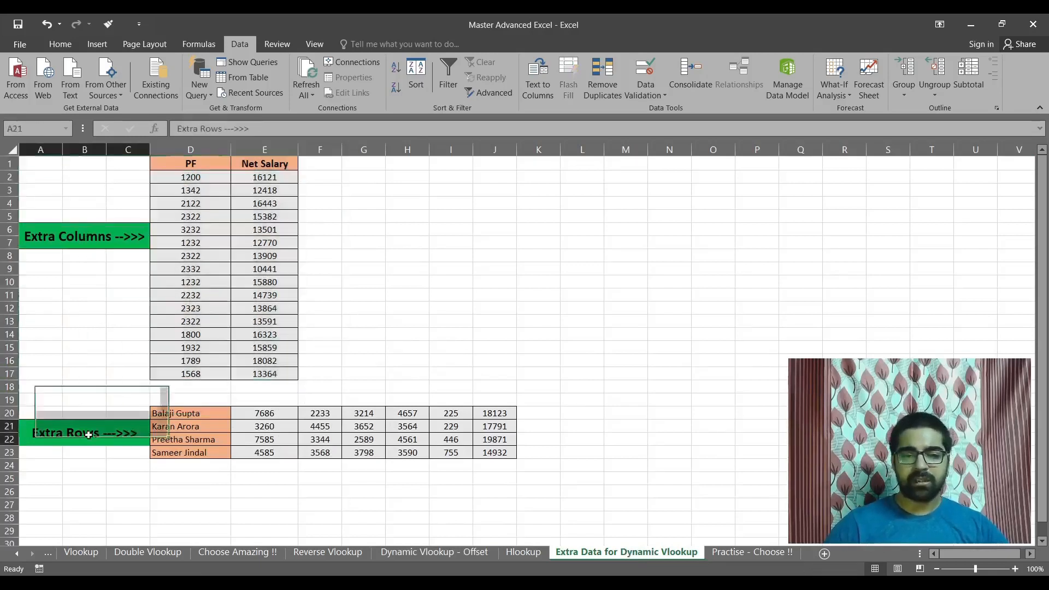
pyautogui.moveTo(210, 417); pyautogui.dragTo(490, 453)
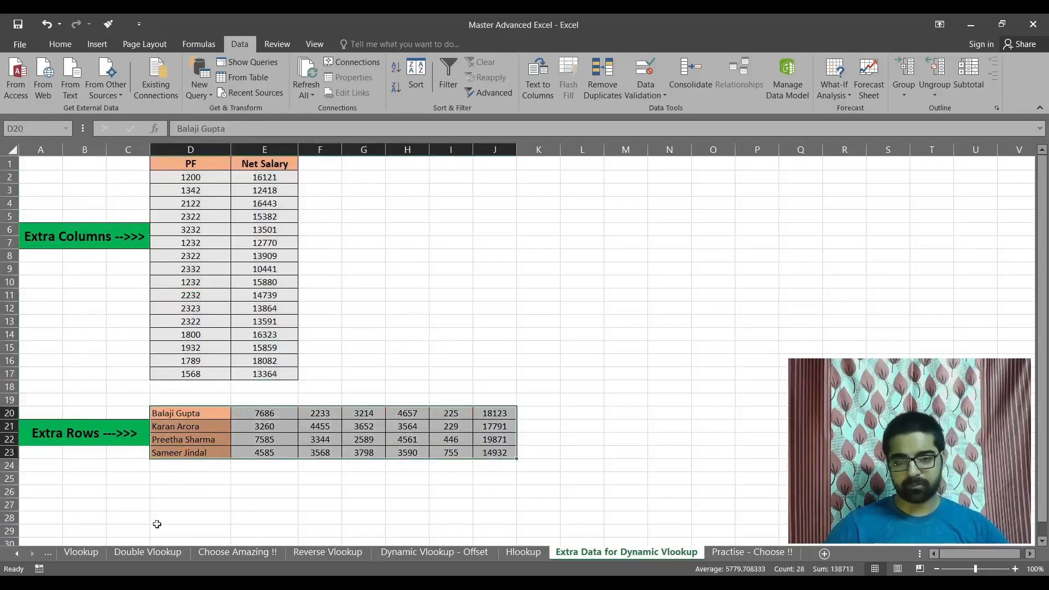
pyautogui.click(92, 432)
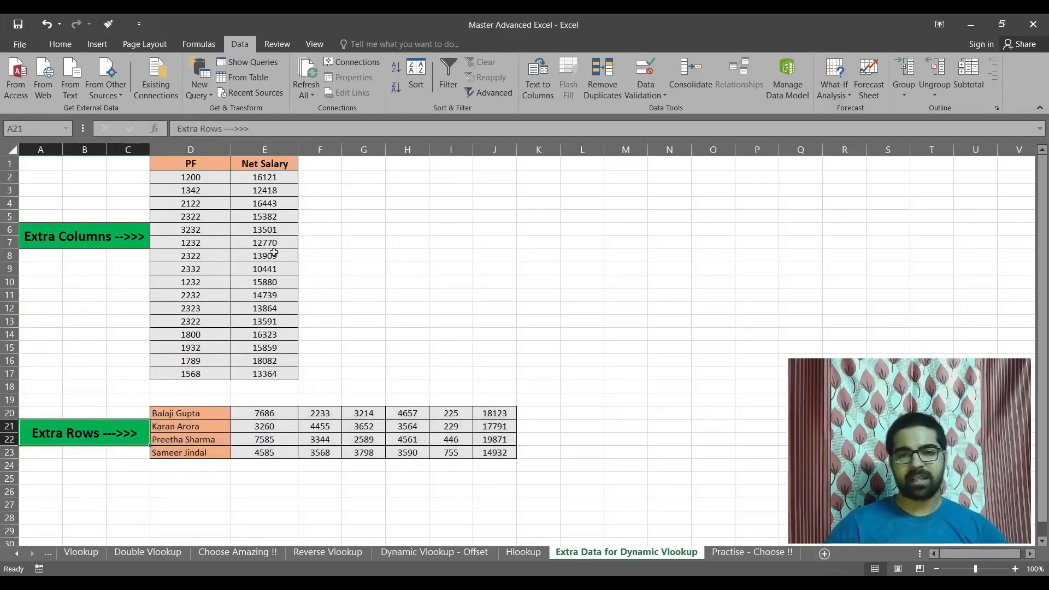
# Copy the PF and Net Salary columns D1:E17 to H11 of the Dynamic Vlookup - Offset sheet and widen column I.
pyautogui.moveTo(208, 163); pyautogui.dragTo(274, 375)
pyautogui.hotkey('ctrl', 'c')
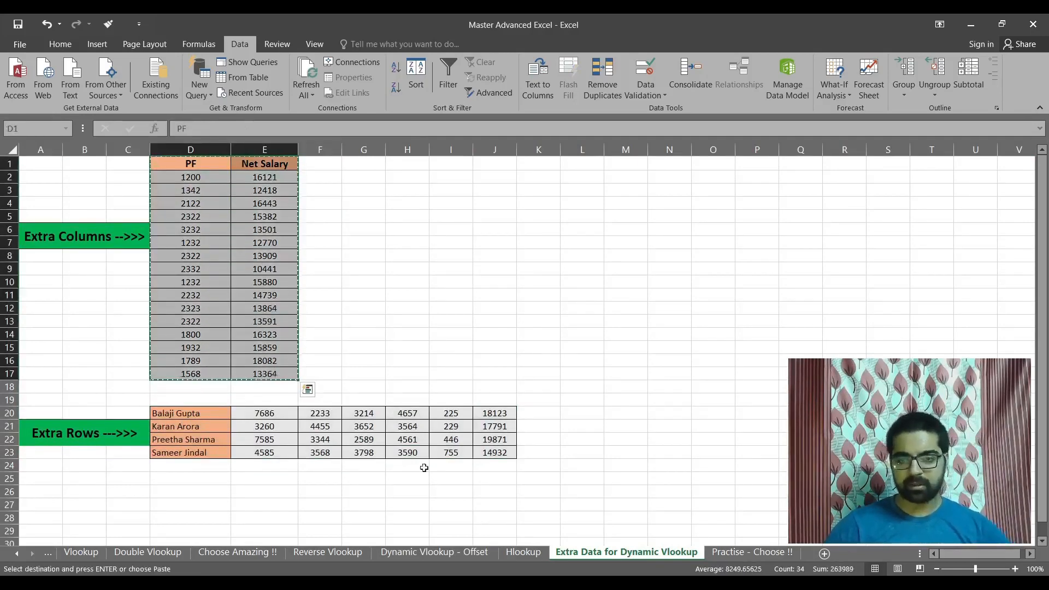
pyautogui.click(430, 552)
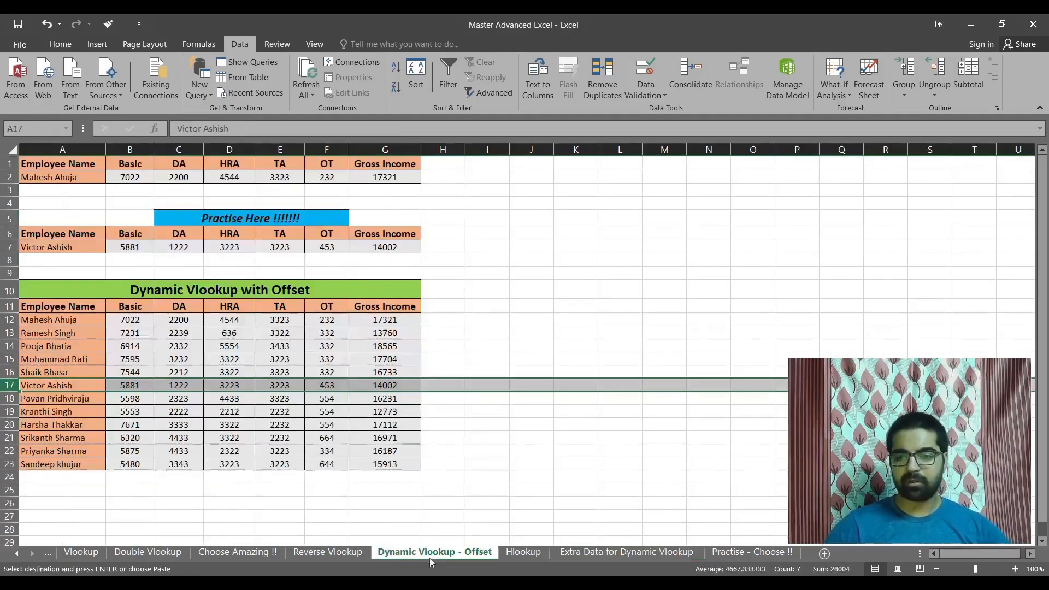
pyautogui.click(447, 313)
pyautogui.hotkey('ctrl', 'v')
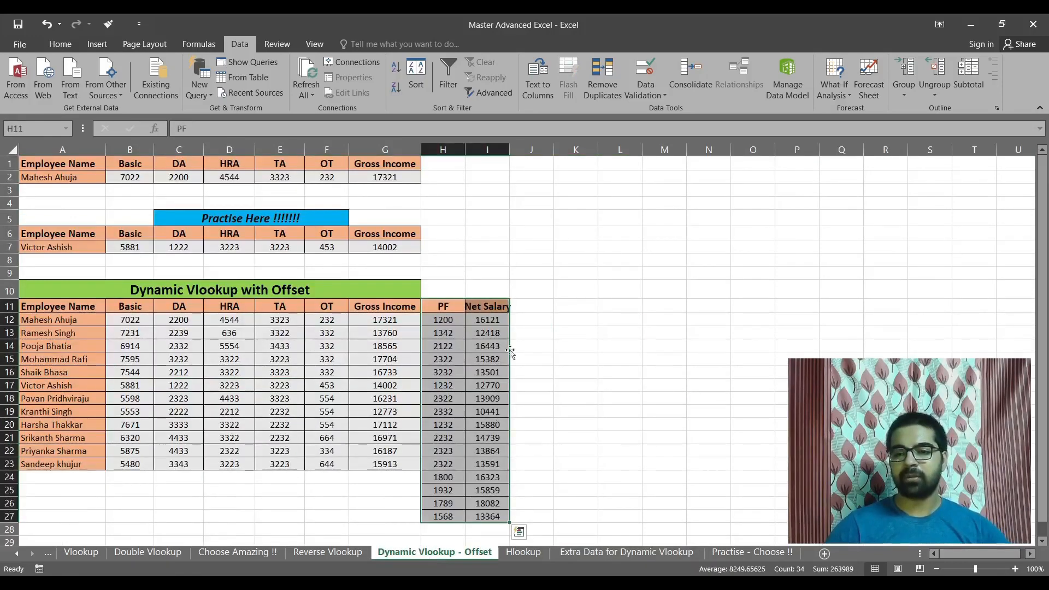
pyautogui.moveTo(516, 150); pyautogui.dragTo(526, 150)
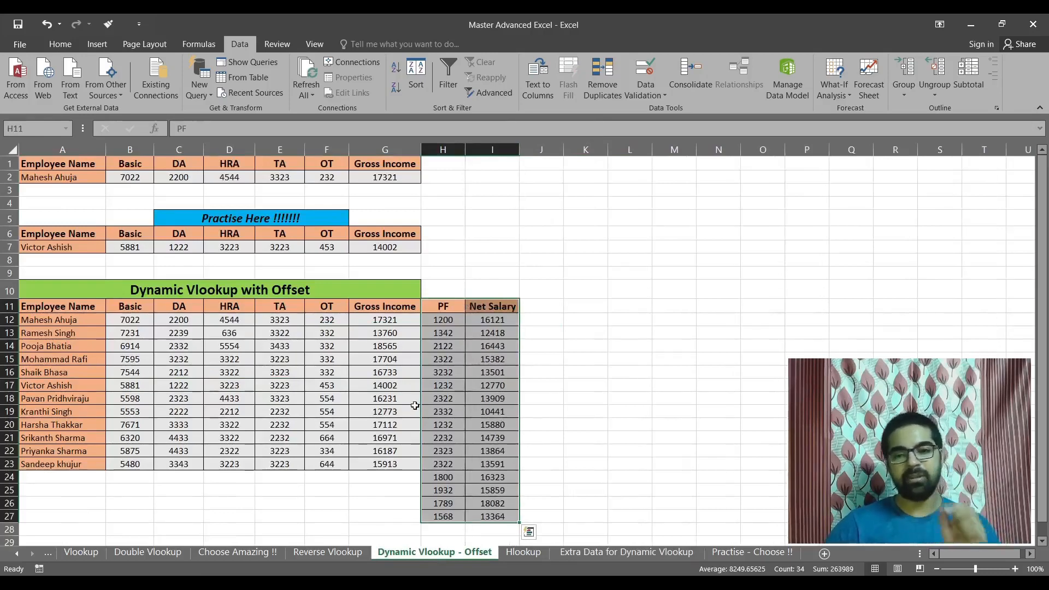
# Copy the extra employee rows D20:J23 from the Extra Data for Dynamic Vlookup sheet to A24 below the main salary table.
pyautogui.click(654, 553)
pyautogui.click(105, 428)
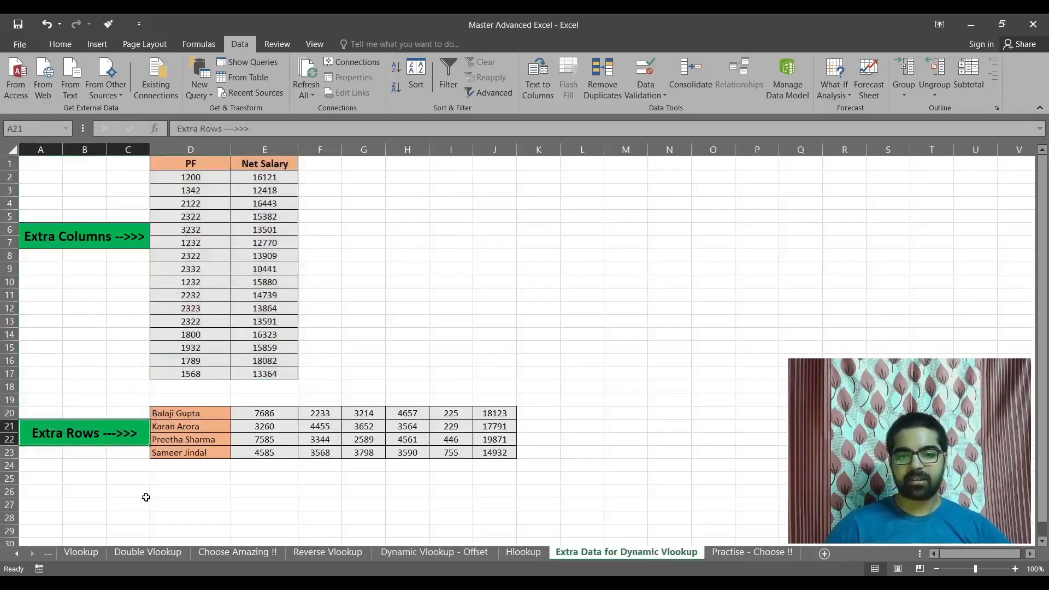
pyautogui.moveTo(206, 414); pyautogui.dragTo(514, 455)
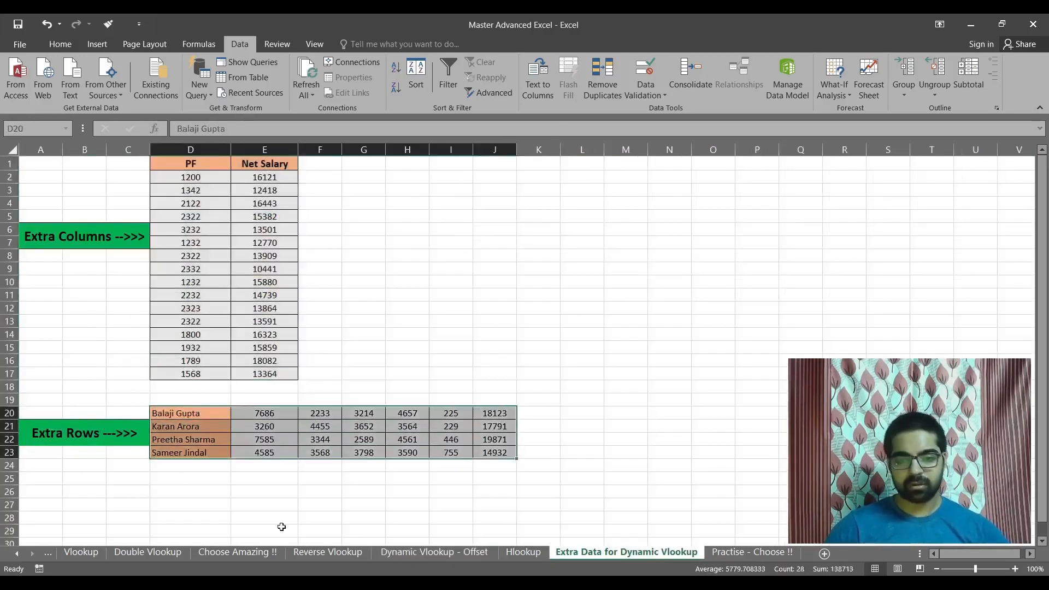
pyautogui.hotkey('ctrl', 'c')
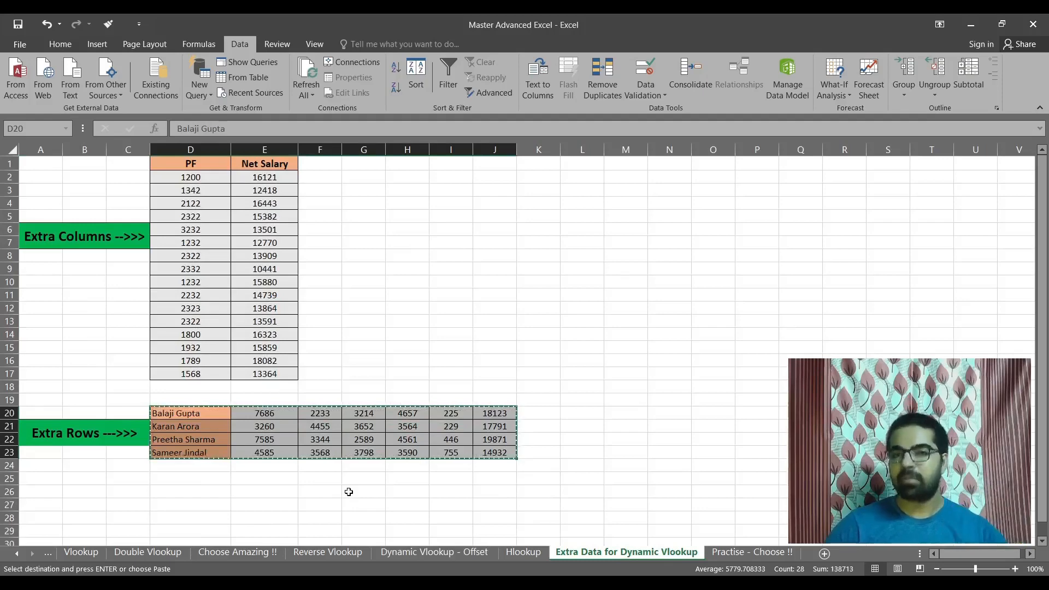
pyautogui.hotkey('ctrl', 'v')
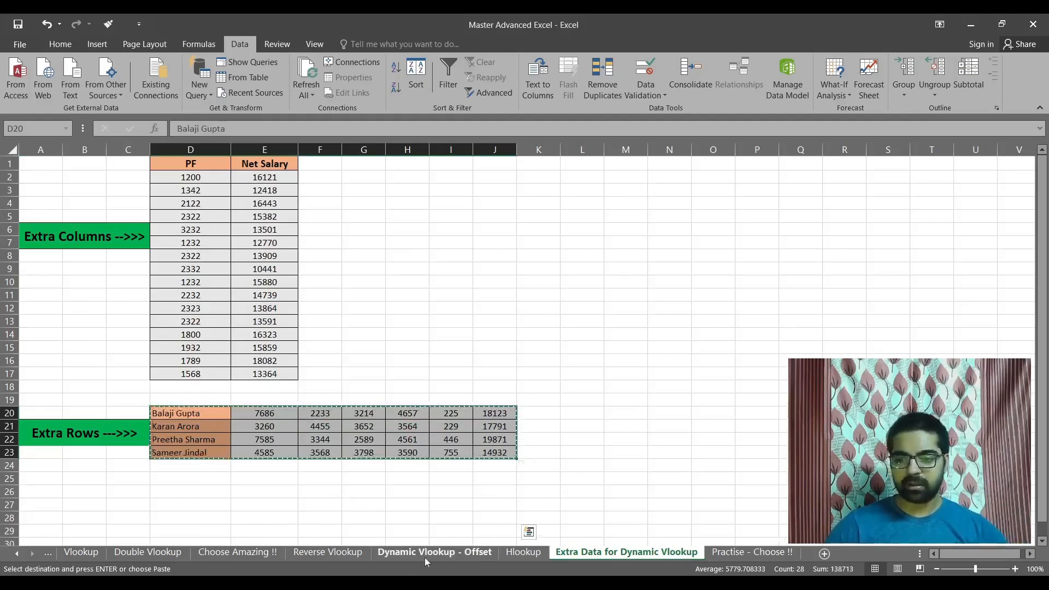
pyautogui.click(434, 551)
pyautogui.click(89, 481)
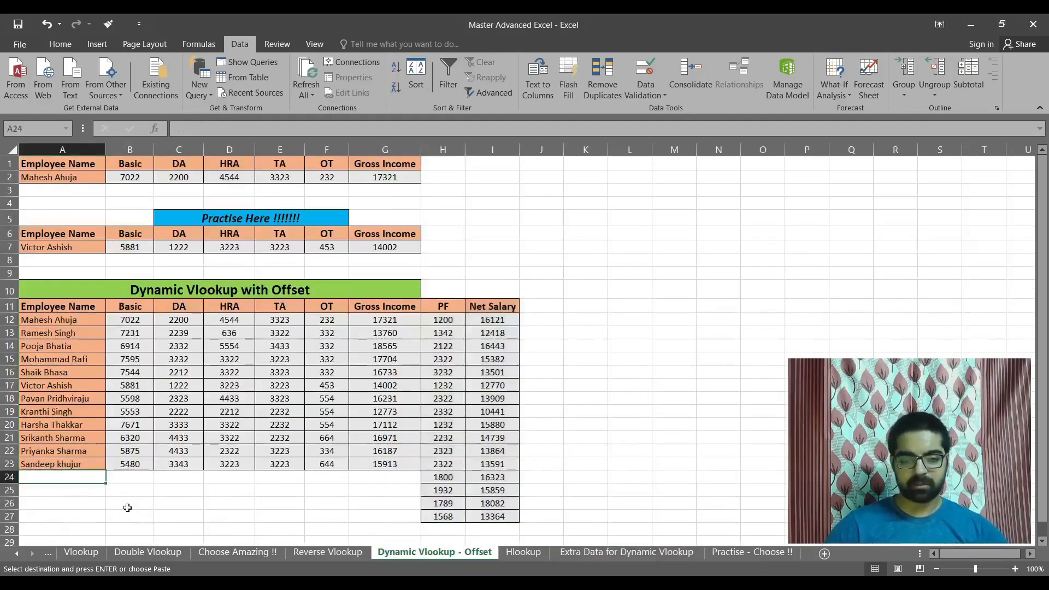
pyautogui.press('Return')
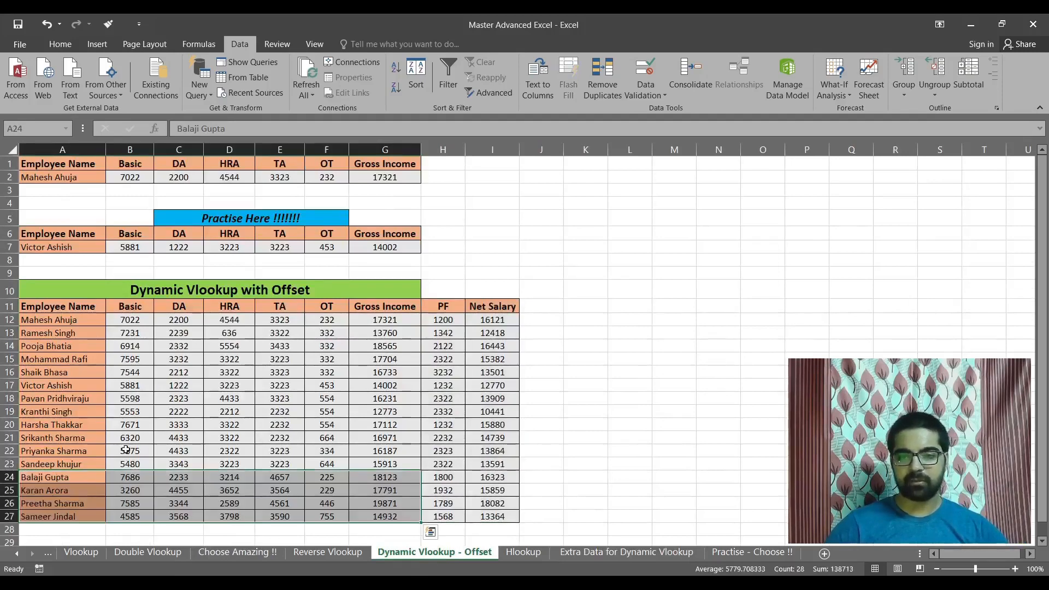
pyautogui.scroll(-1, 126, 449)
pyautogui.scroll(1, 126, 448)
pyautogui.click(674, 424)
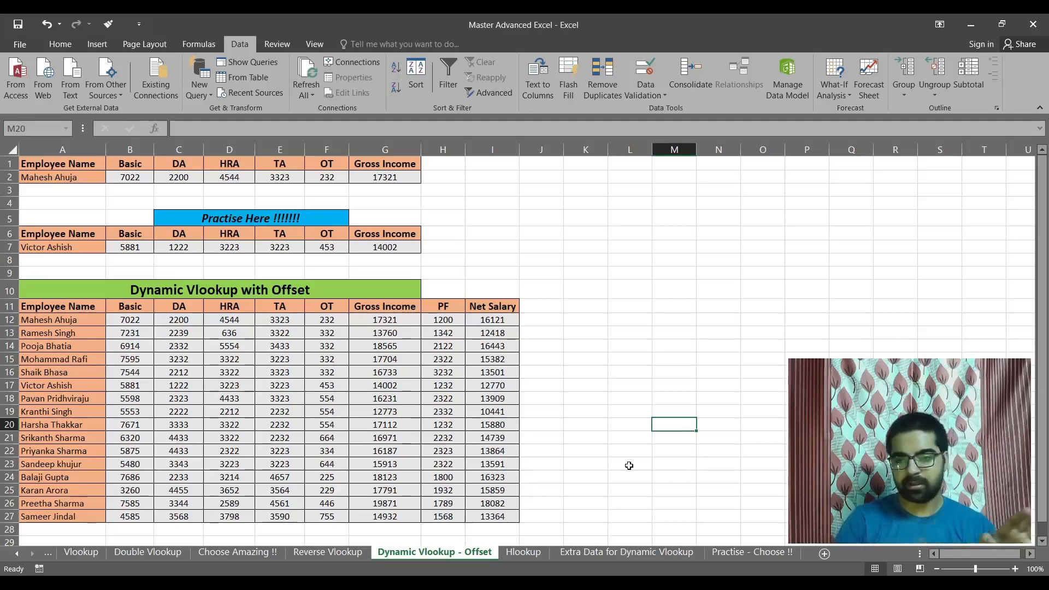
# Review the original table range A11:G23 and choose the first employee of the drop-down list in practice cell A7.
pyautogui.moveTo(66, 307); pyautogui.dragTo(393, 465)
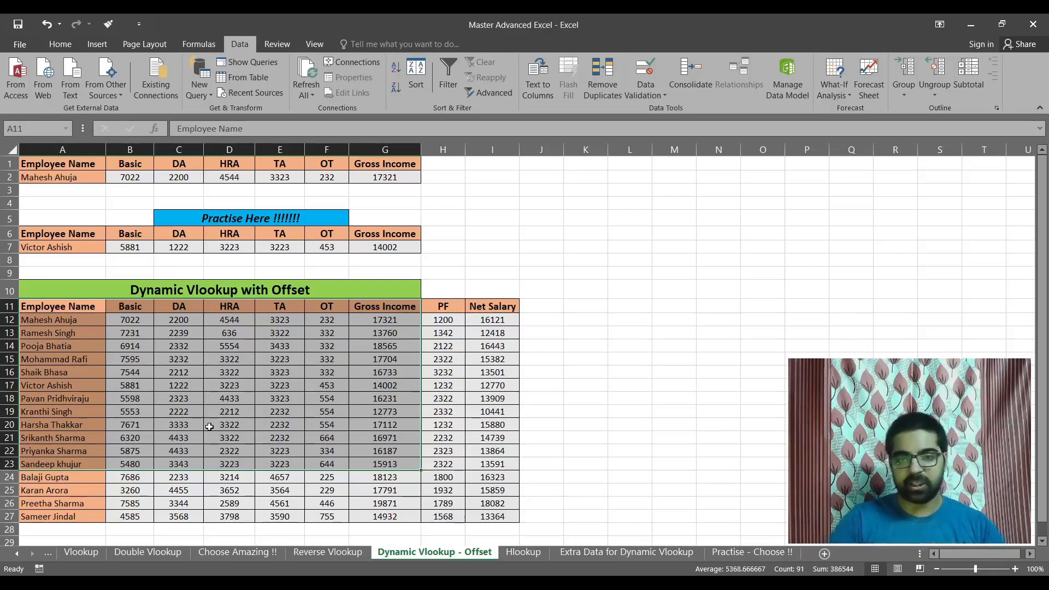
pyautogui.click(73, 243)
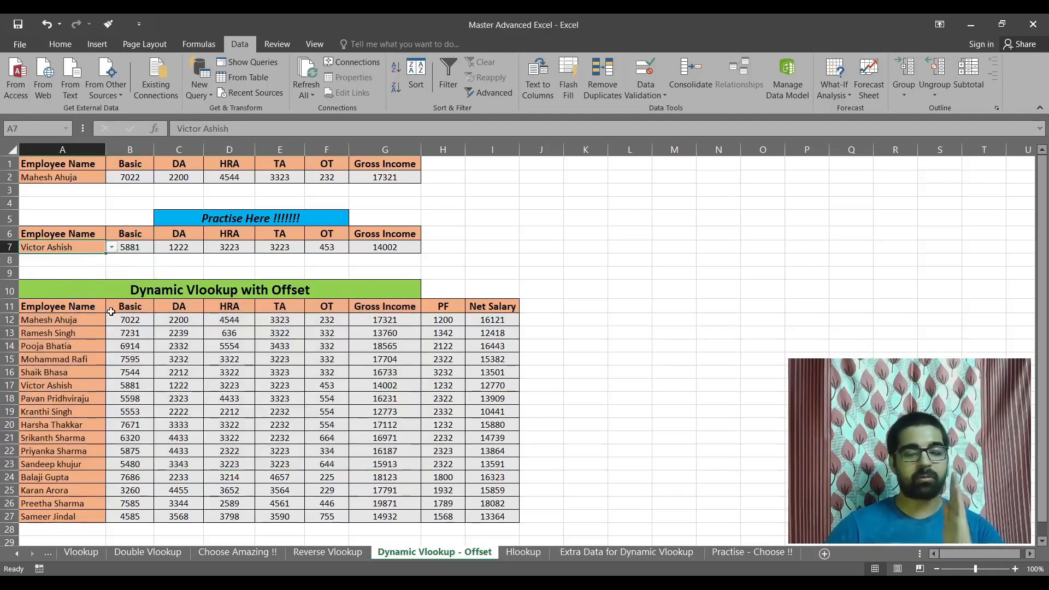
pyautogui.click(111, 248)
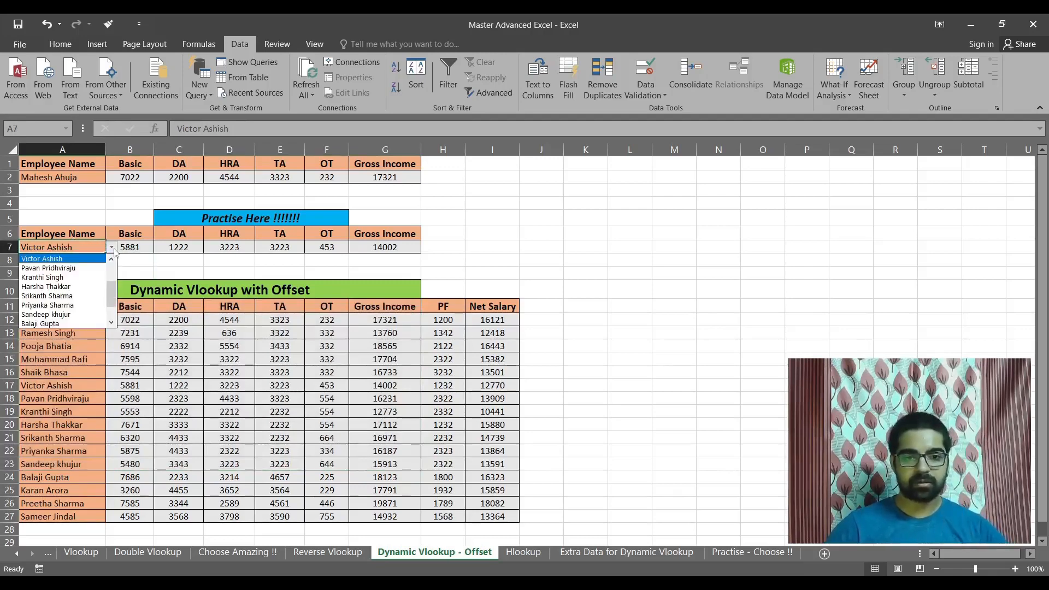
pyautogui.moveTo(110, 299); pyautogui.dragTo(118, 257)
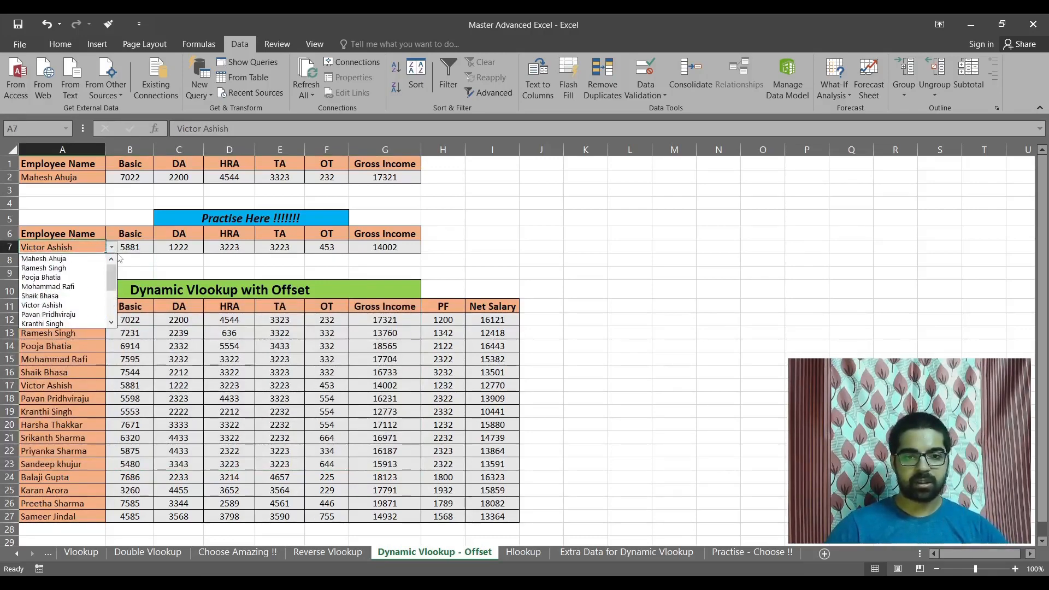
pyautogui.click(77, 259)
# Check the end of A7's drop-down list for the added employees and view the formula in B7.
pyautogui.click(112, 247)
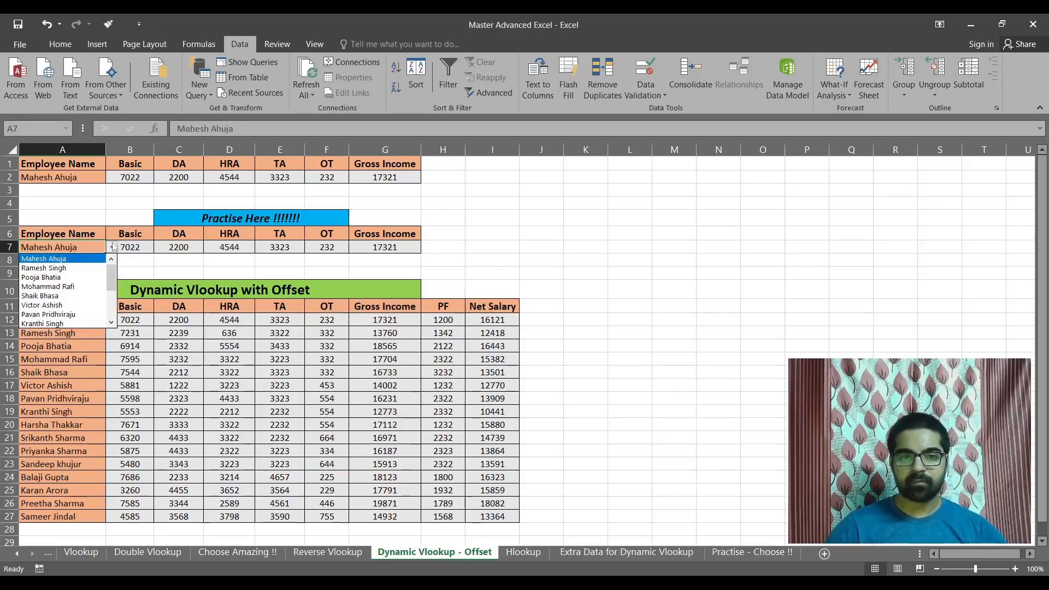
pyautogui.moveTo(113, 281); pyautogui.dragTo(122, 326)
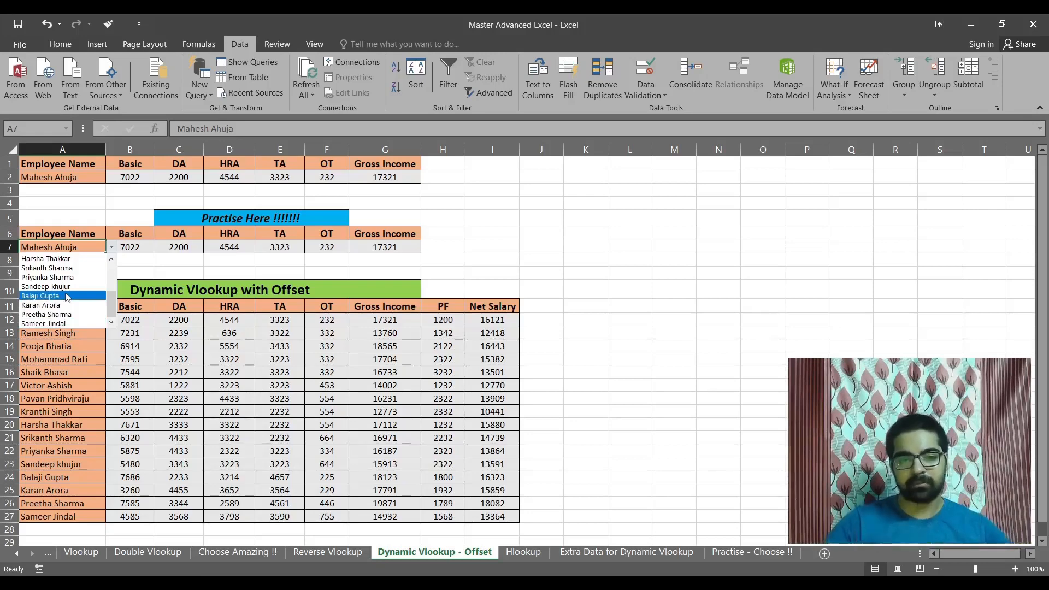
pyautogui.press('Escape')
pyautogui.click(137, 246)
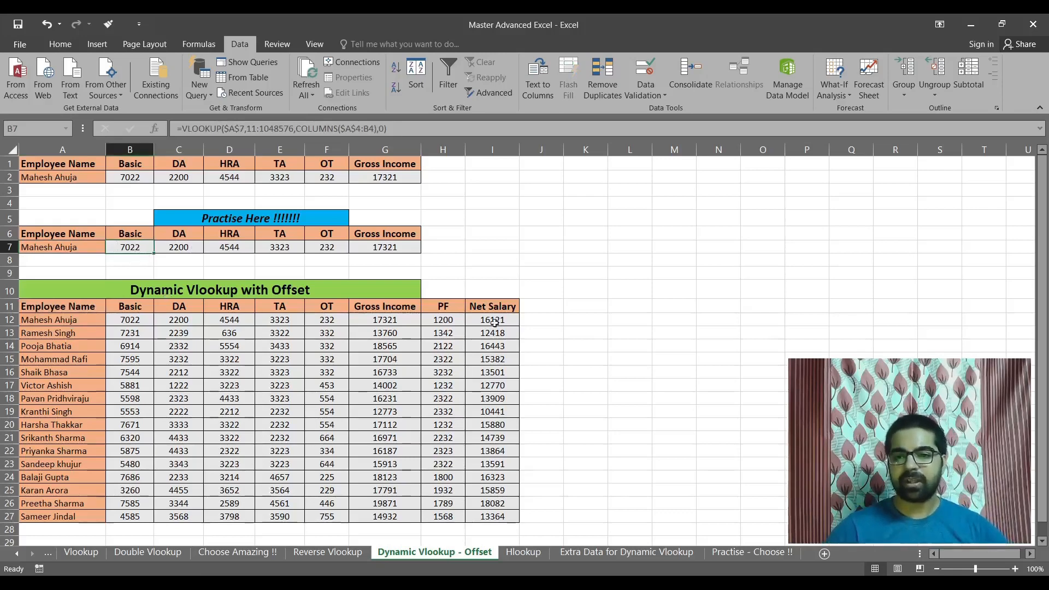
# Copy the PF and Net Salary headers from H11:I11 to H6:I6 of the practice table.
pyautogui.click(461, 309)
pyautogui.moveTo(460, 309); pyautogui.dragTo(492, 307)
pyautogui.hotkey('ctrl', 'c')
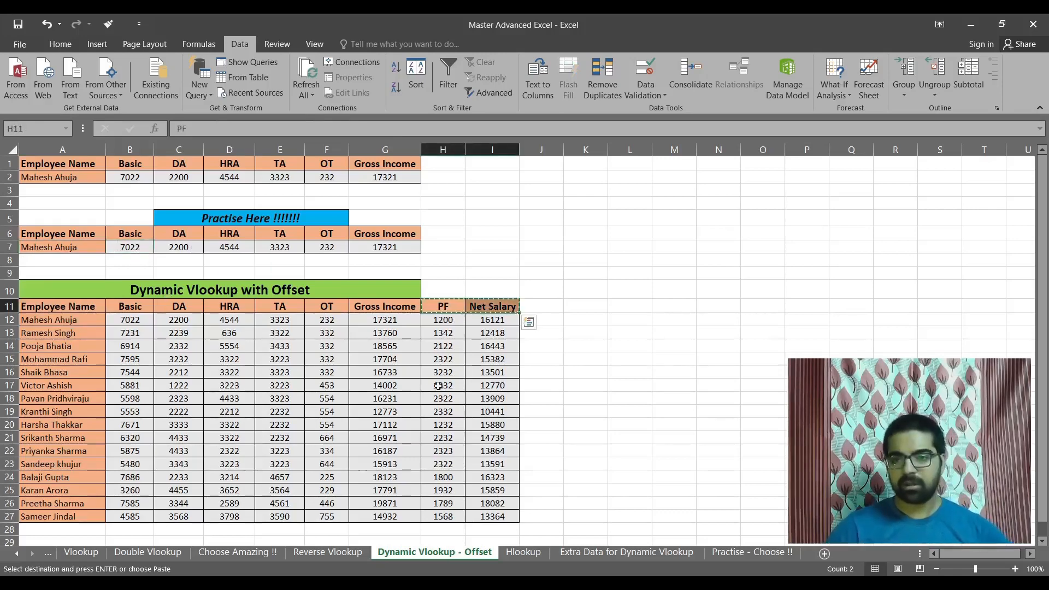
pyautogui.click(464, 233)
pyautogui.press('Return')
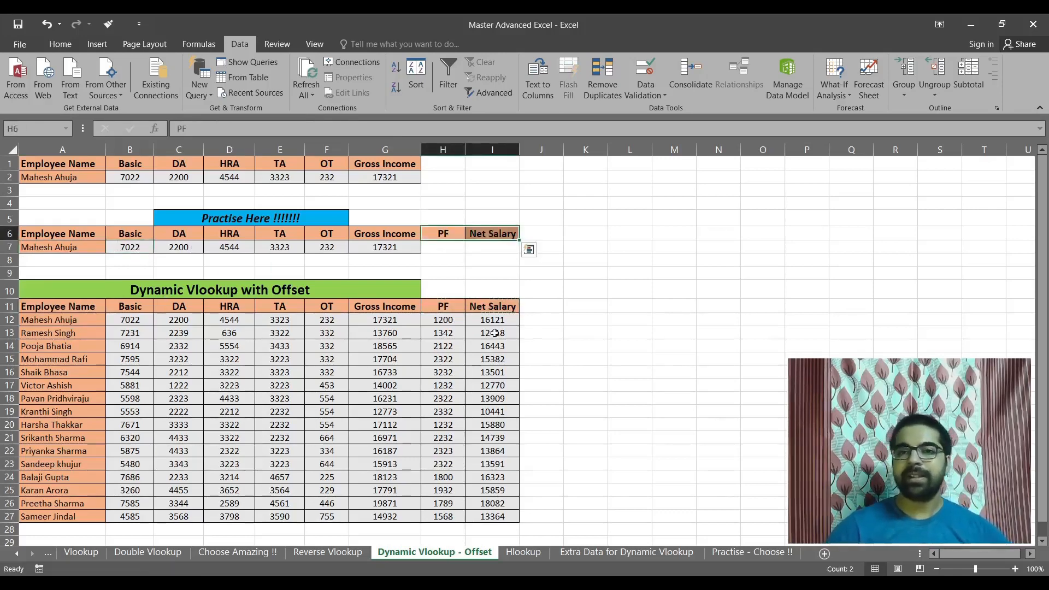
# Fill the B7 VLOOKUP formula across to Net Salary cell I7 and compare the practice row with source row 12.
pyautogui.click(137, 249)
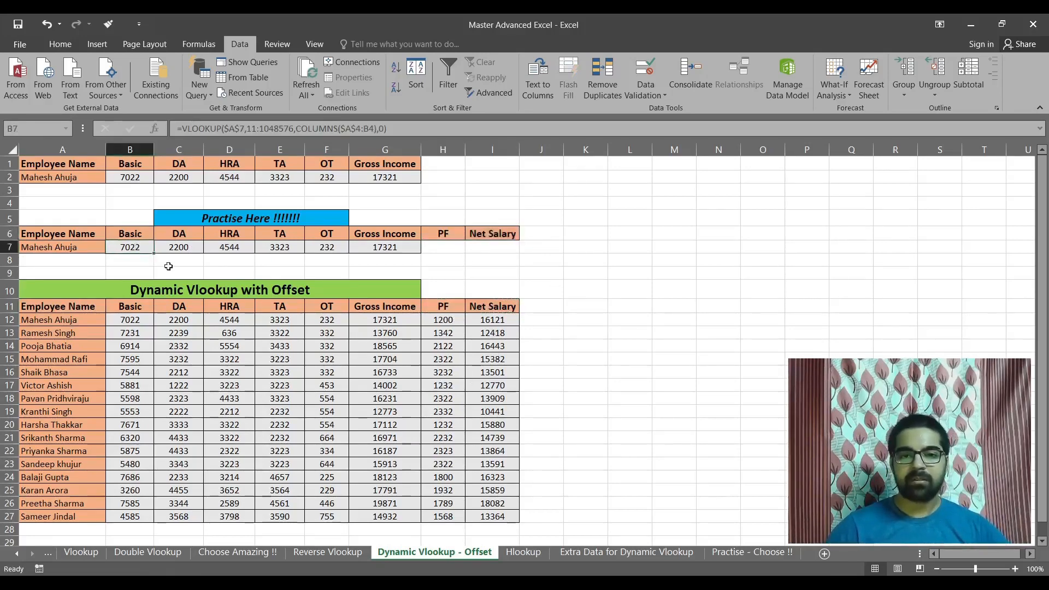
pyautogui.moveTo(153, 255); pyautogui.dragTo(514, 251)
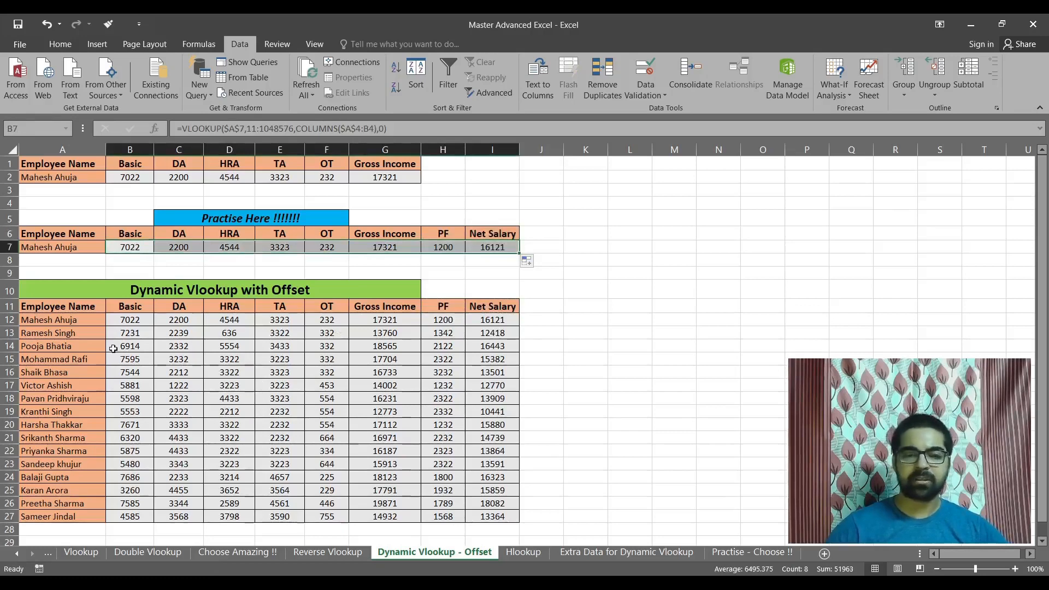
pyautogui.click(12, 322)
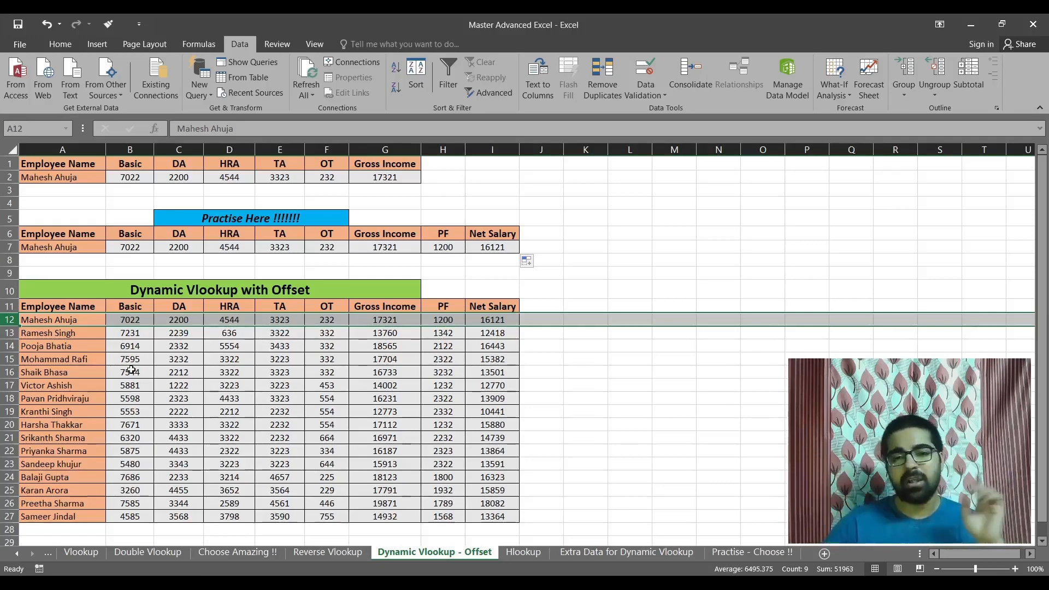
# Choose the employee listed in row 26 from A7's drop-down list and compare practice row 7 with source row 26.
pyautogui.click(81, 246)
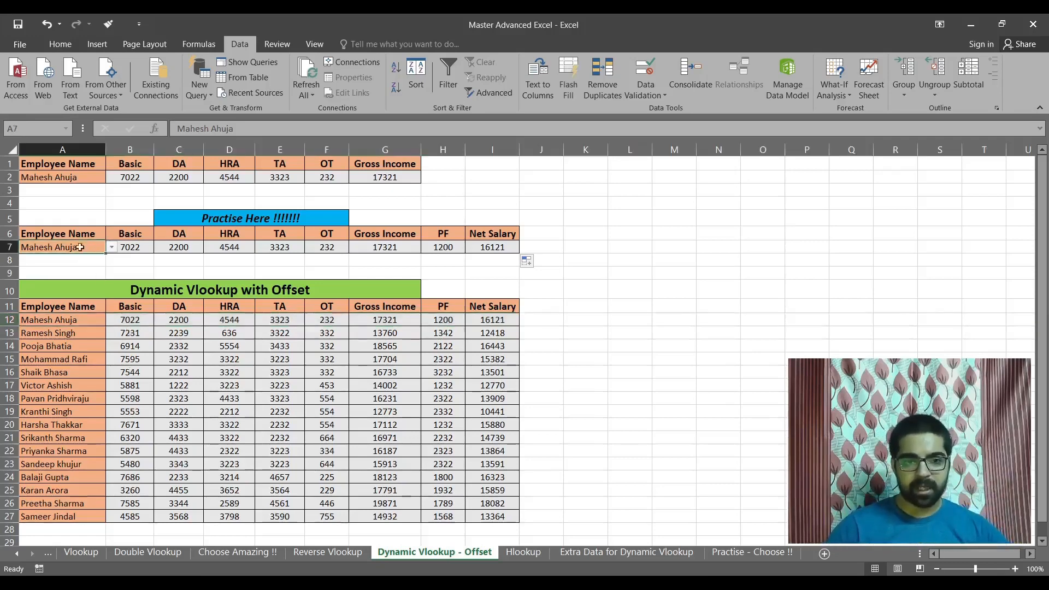
pyautogui.click(10, 502)
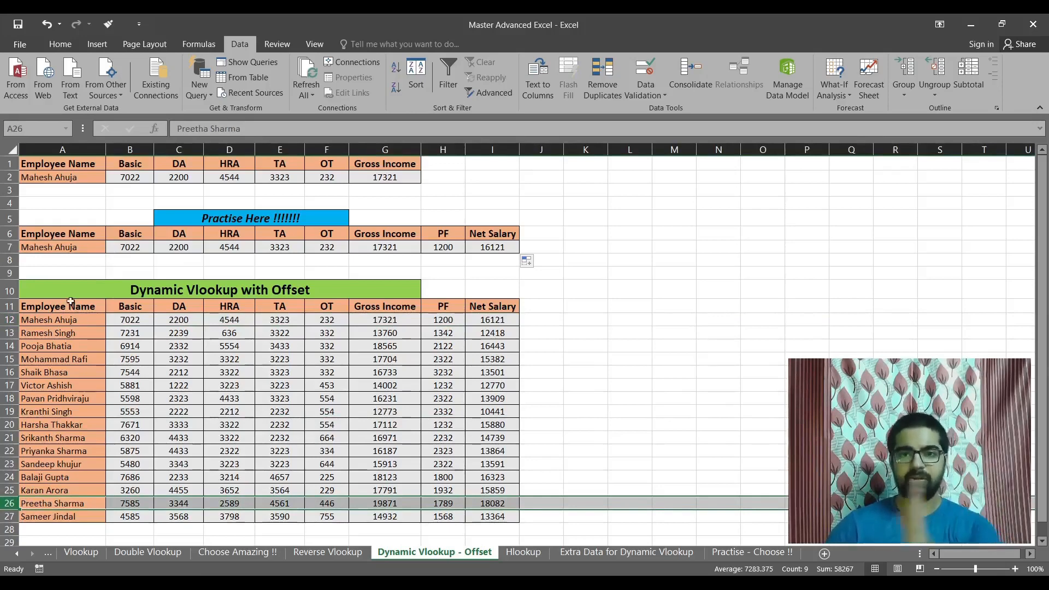
pyautogui.click(90, 250)
pyautogui.click(113, 249)
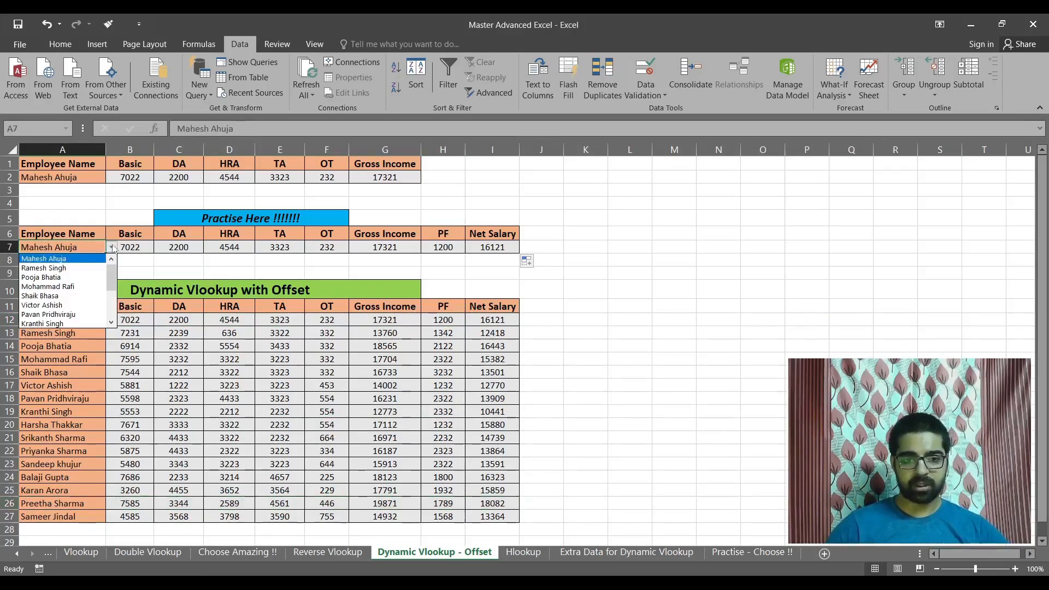
pyautogui.moveTo(116, 277); pyautogui.dragTo(113, 325)
pyautogui.click(76, 314)
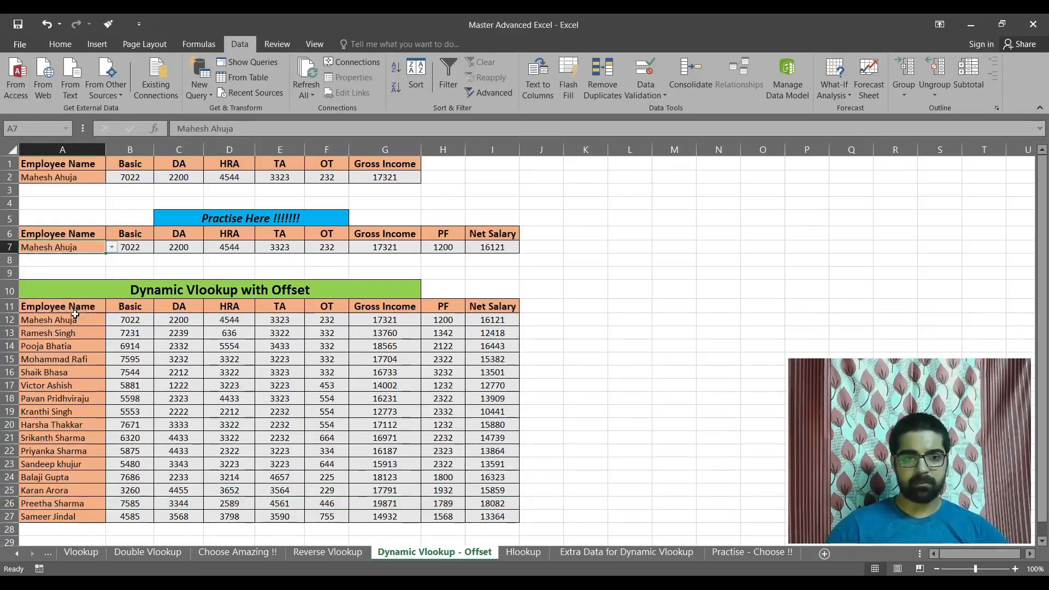
pyautogui.click(7, 247)
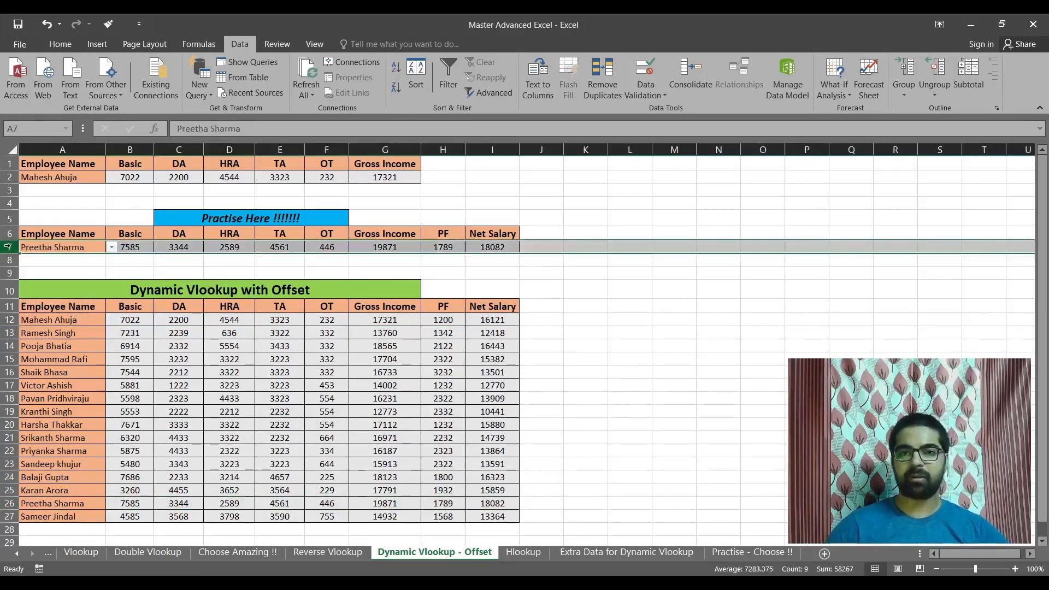
pyautogui.click(9, 503)
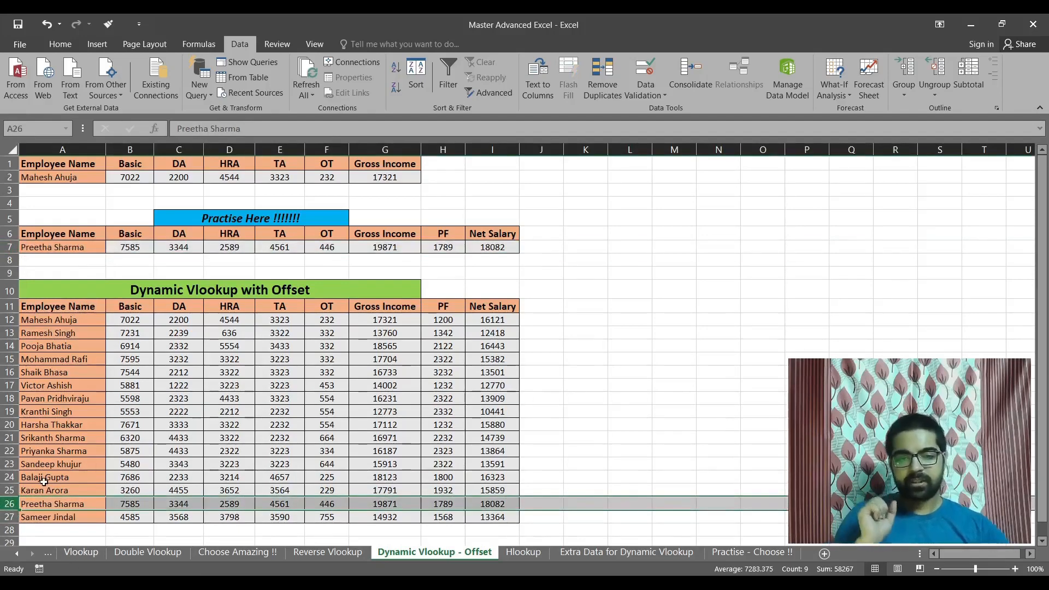